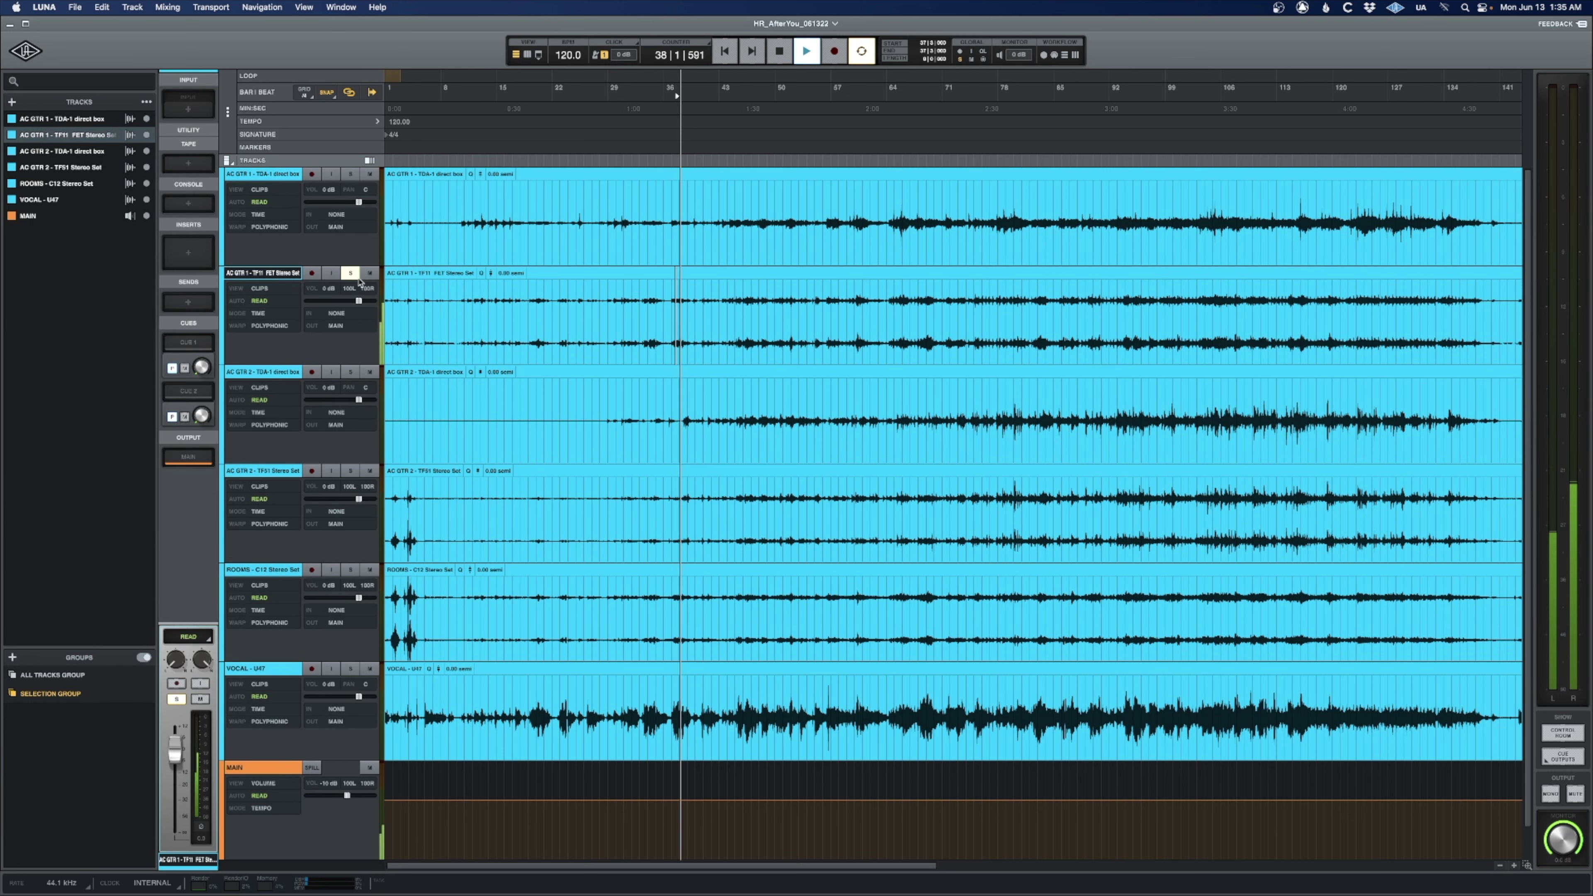
# Stop the soloed playback and move the VOCAL - U47 track above the ROOMS - C12 Stereo Set track.
pyautogui.press('space')
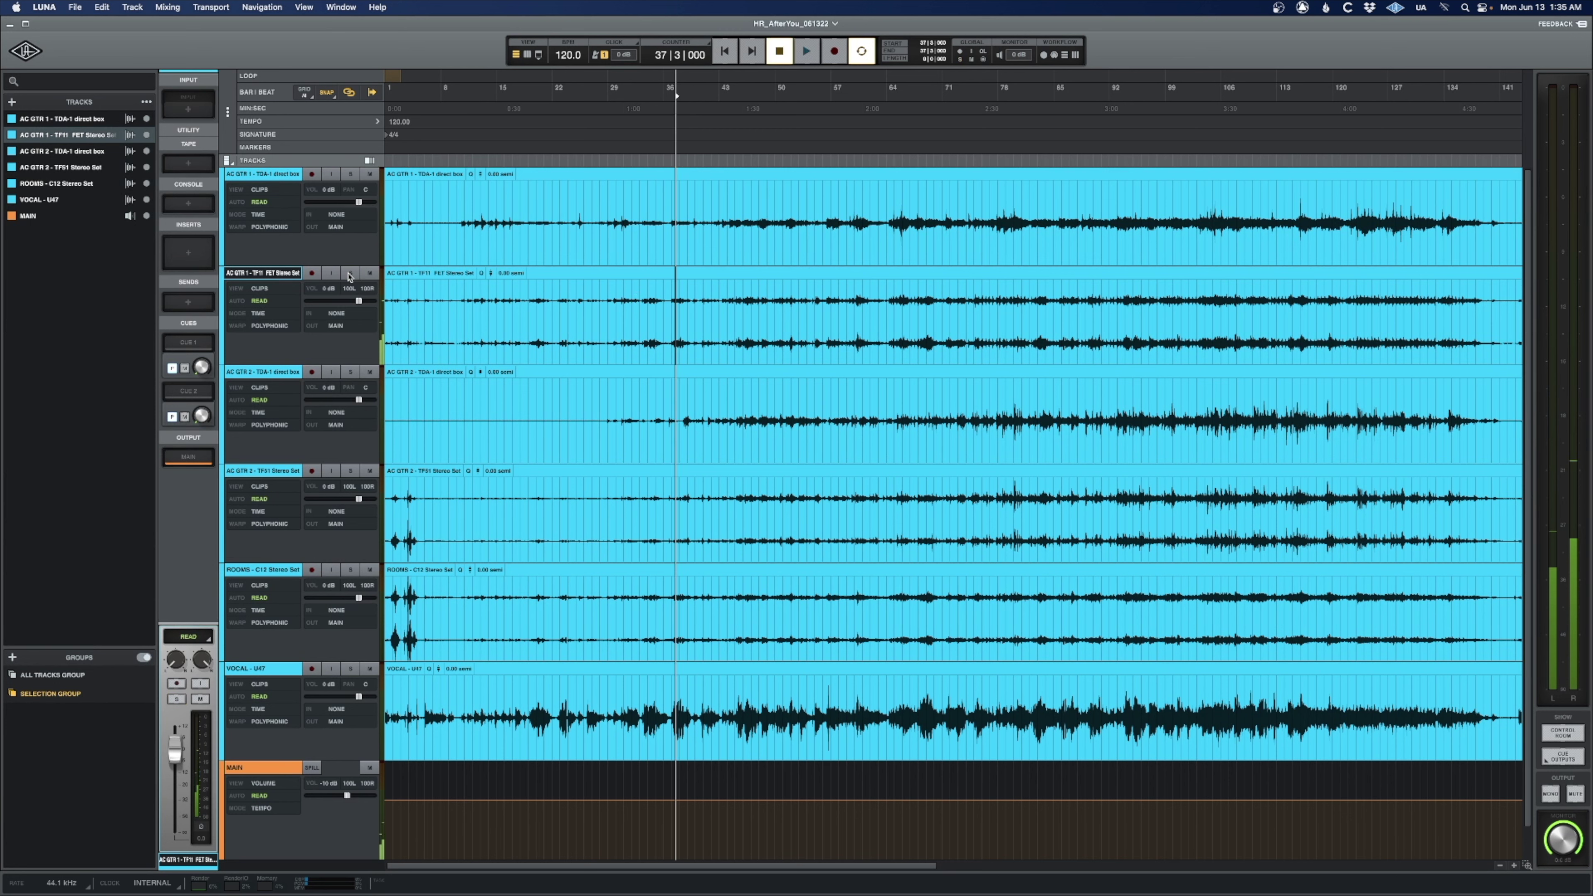
pyautogui.click(514, 397)
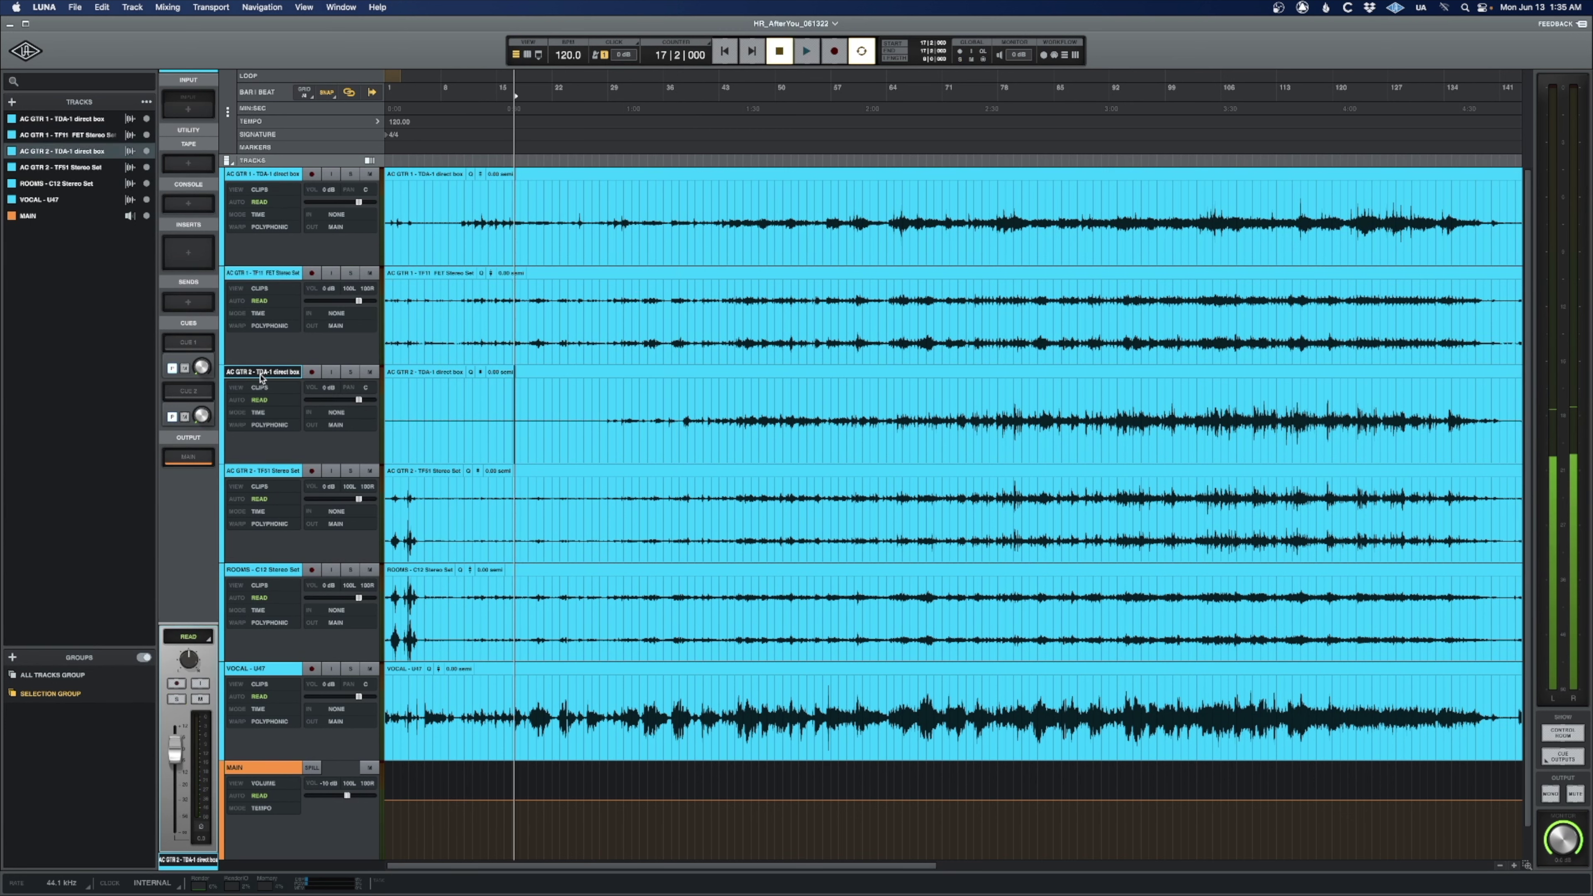
pyautogui.click(267, 472)
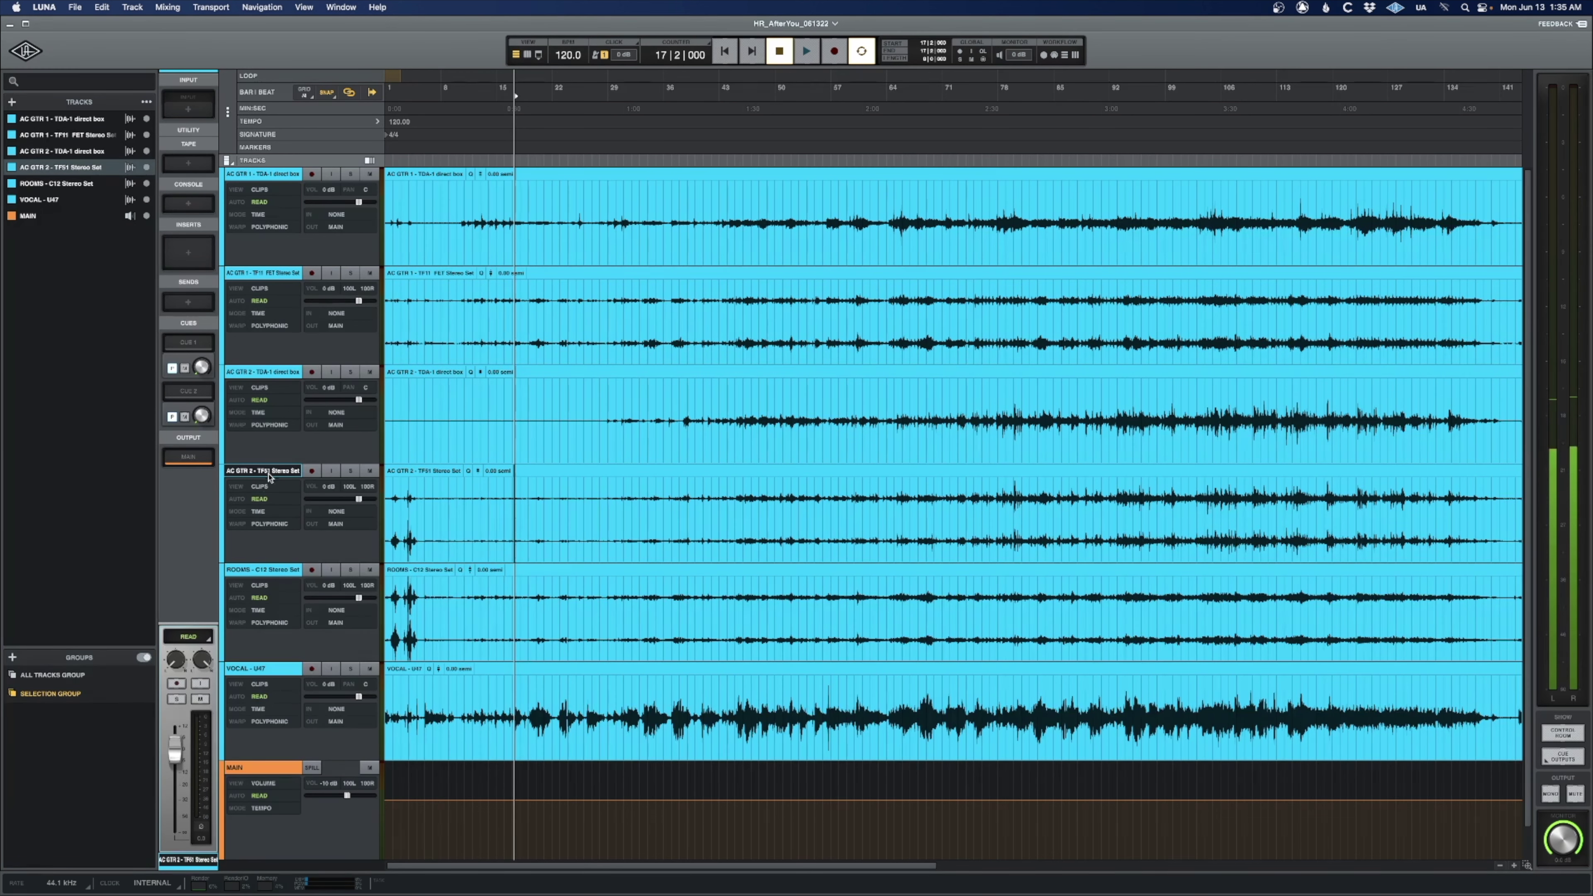
pyautogui.moveTo(246, 663); pyautogui.dragTo(237, 574)
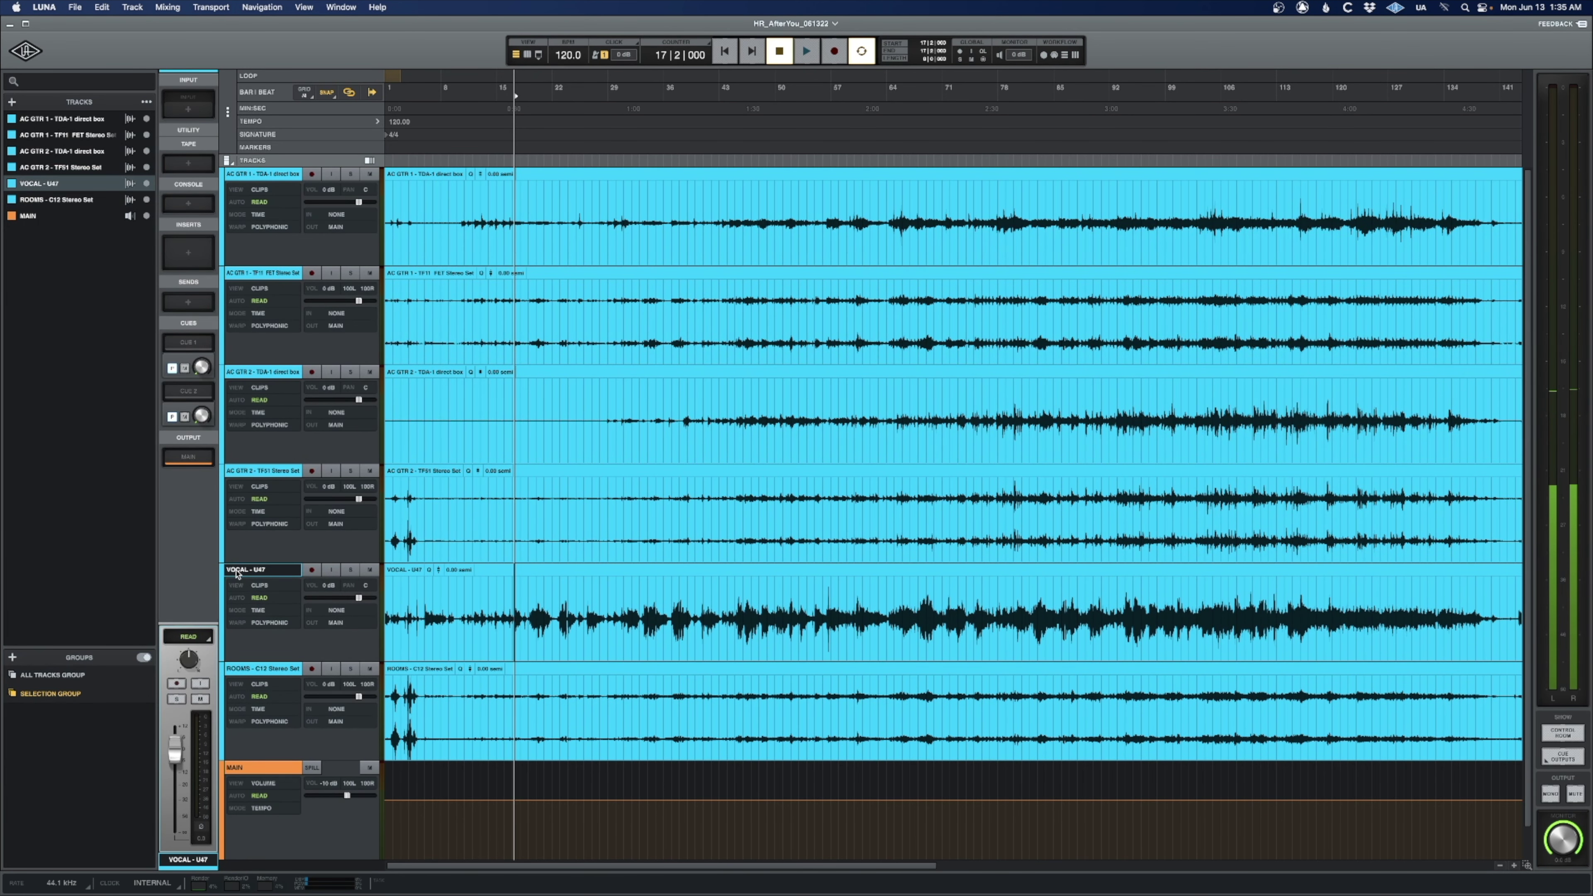
pyautogui.click(254, 671)
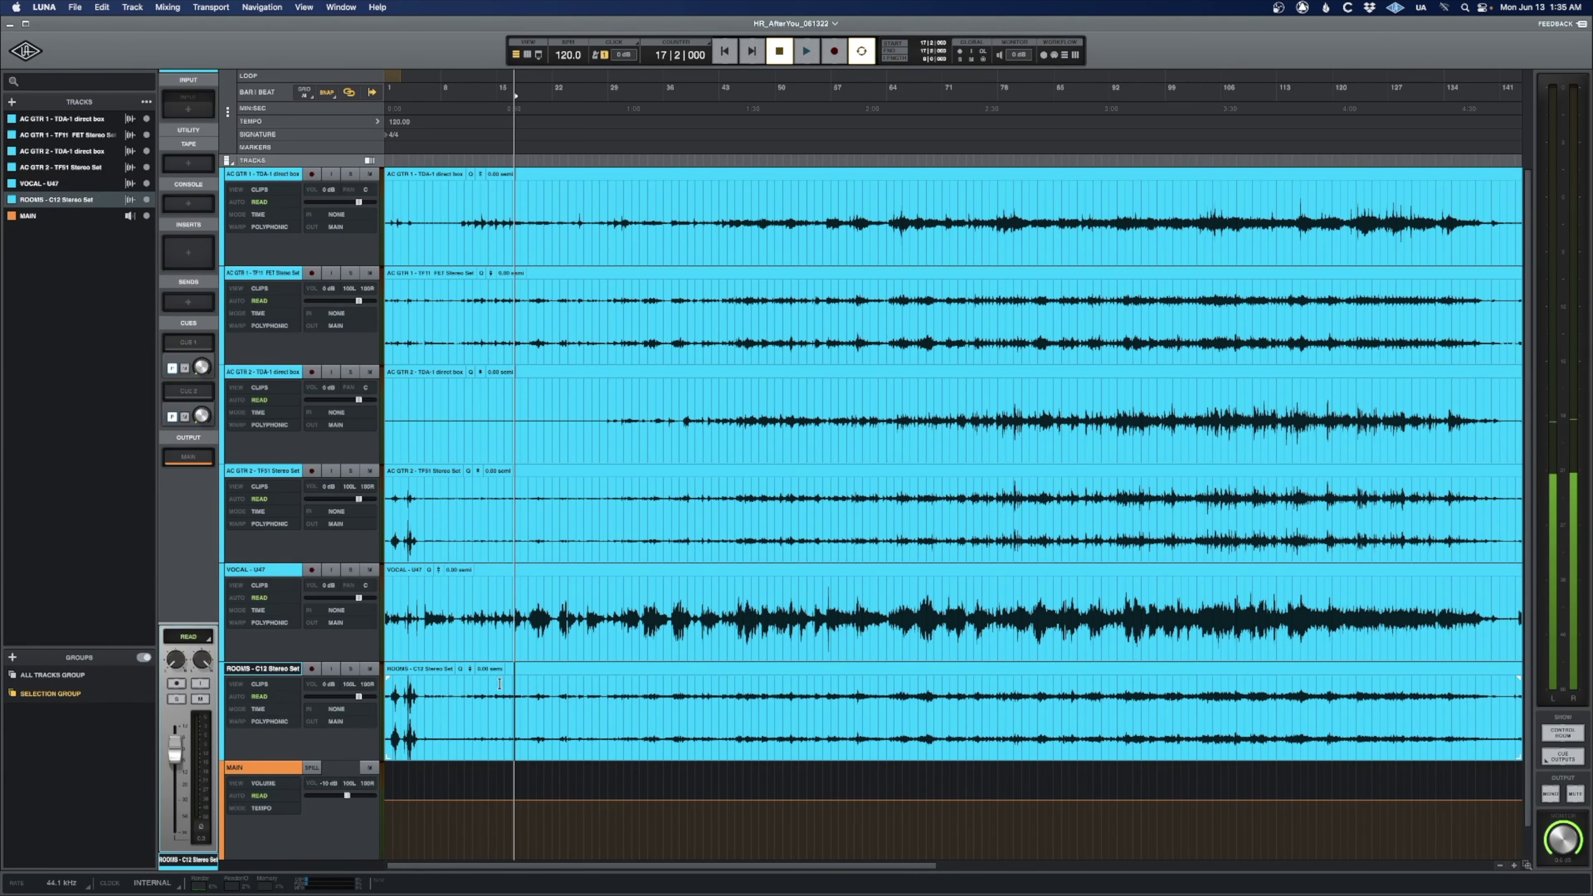
# Solo both AC GTR 1 tracks, listen to them from bar 48 beat 3, and clear their solos.
pyautogui.click(251, 177)
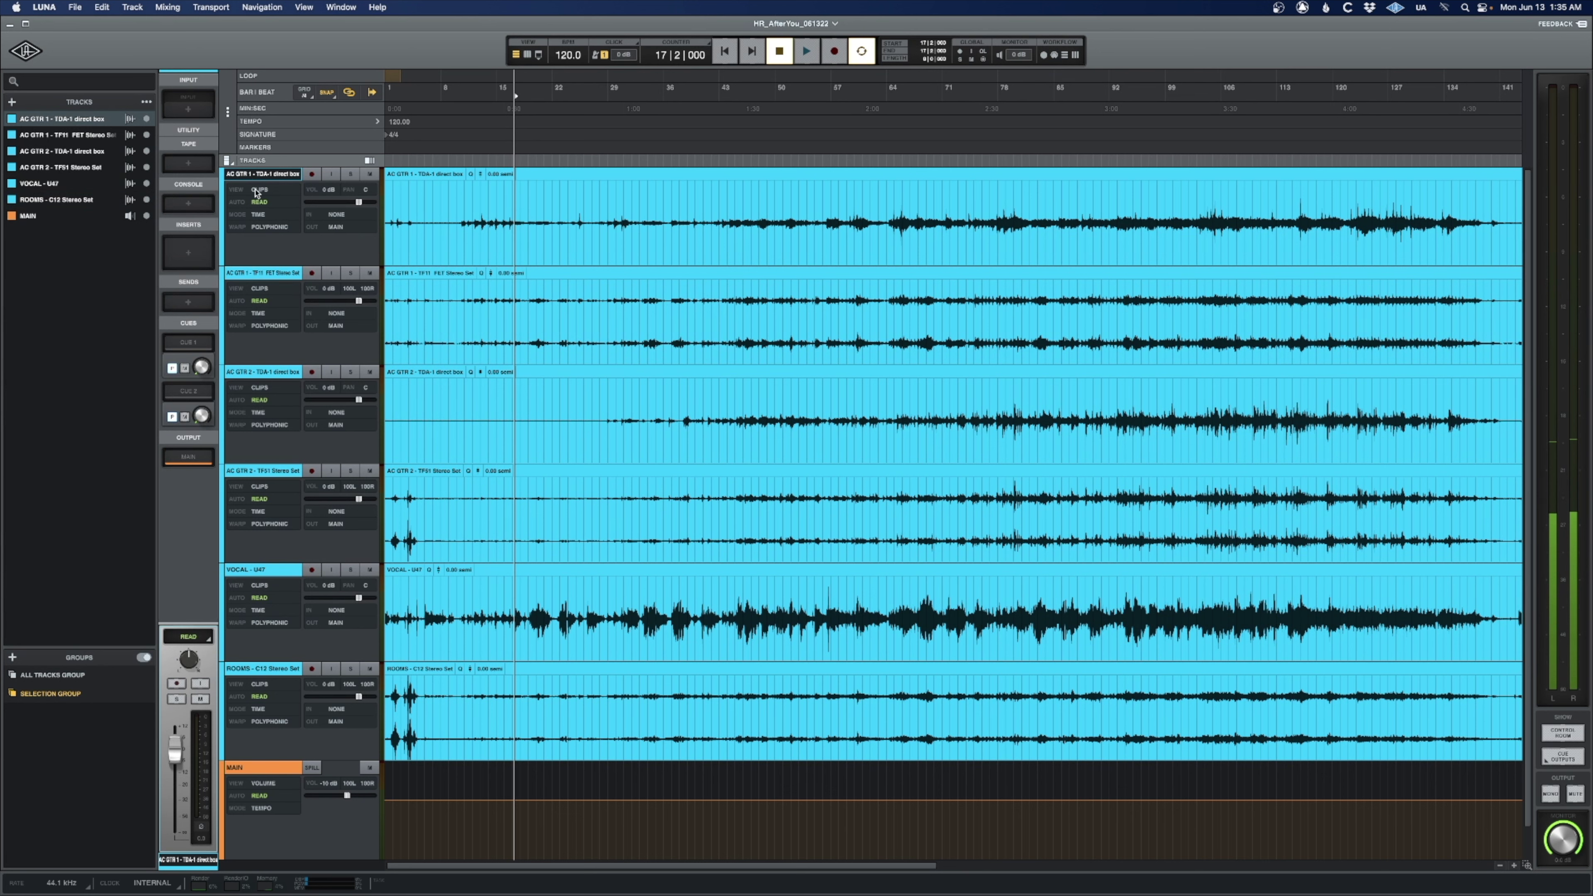
pyautogui.keyDown('shift'); pyautogui.click(263, 279); pyautogui.keyUp('shift')
pyautogui.click(350, 274)
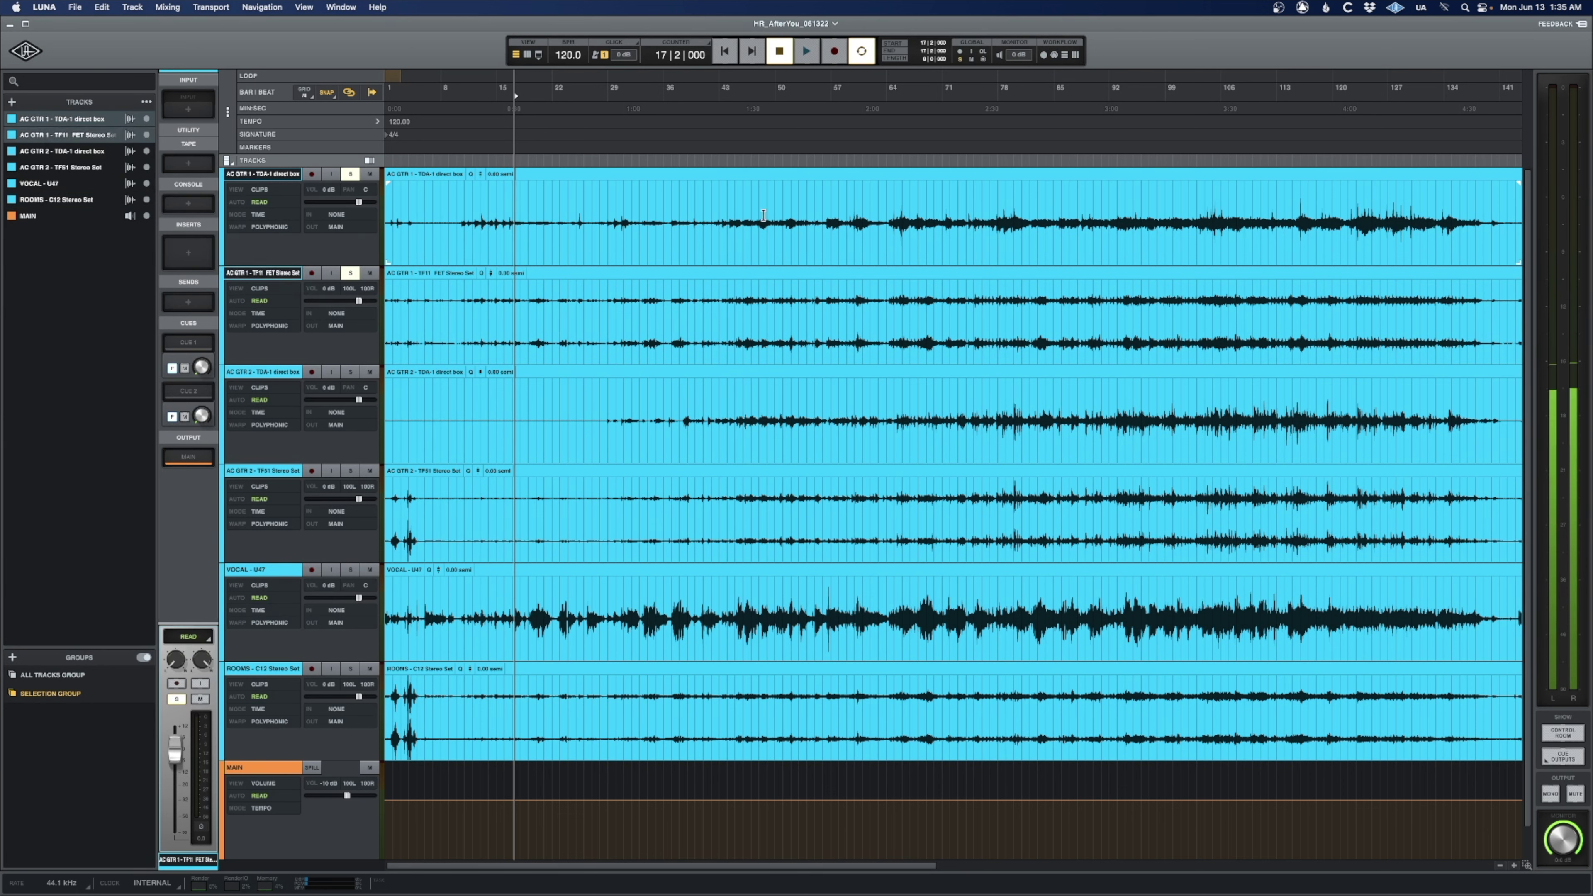
pyautogui.click(762, 212)
pyautogui.press('space')
pyautogui.click(350, 273)
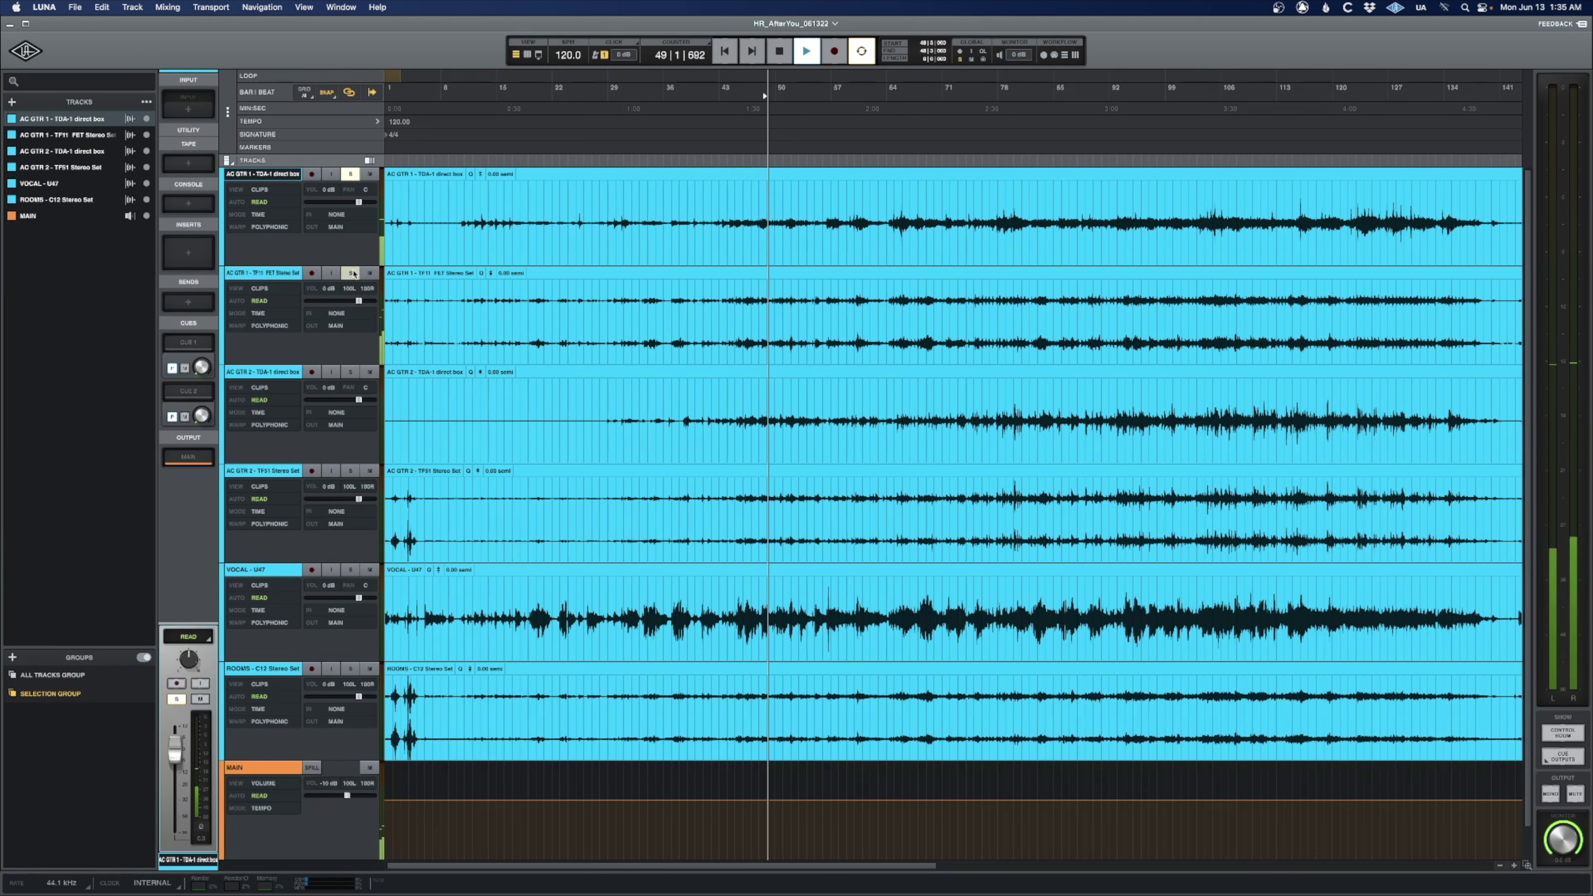
pyautogui.press('space')
# Solo both AC GTR 2 tracks, listen to them from bar 48 beat 3, and clear their solos.
pyautogui.click(763, 411)
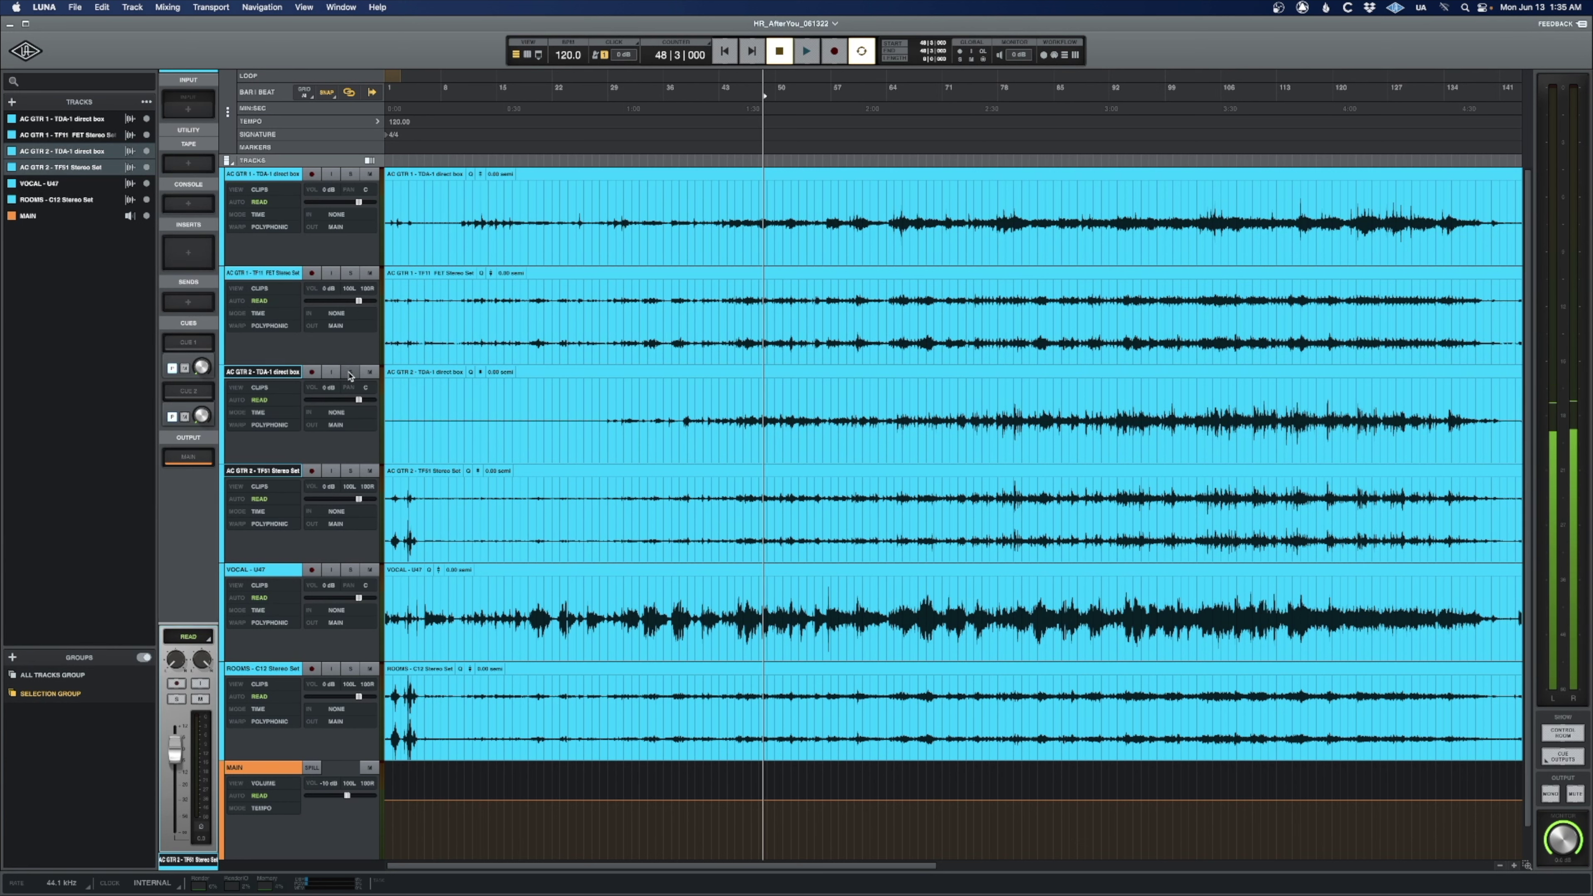
pyautogui.click(350, 468)
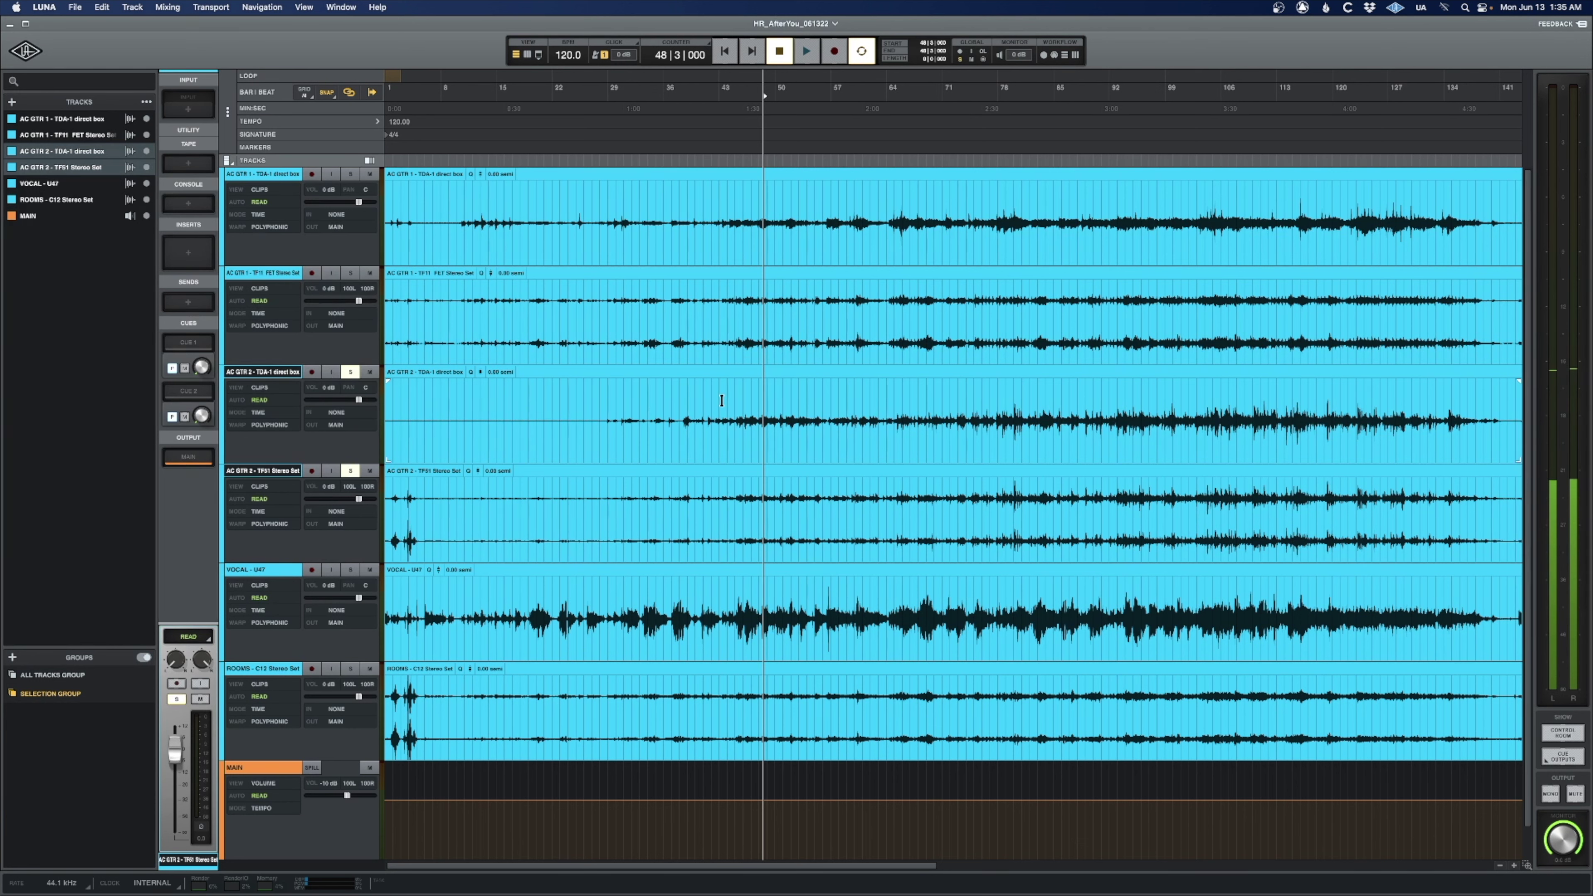
pyautogui.press('space')
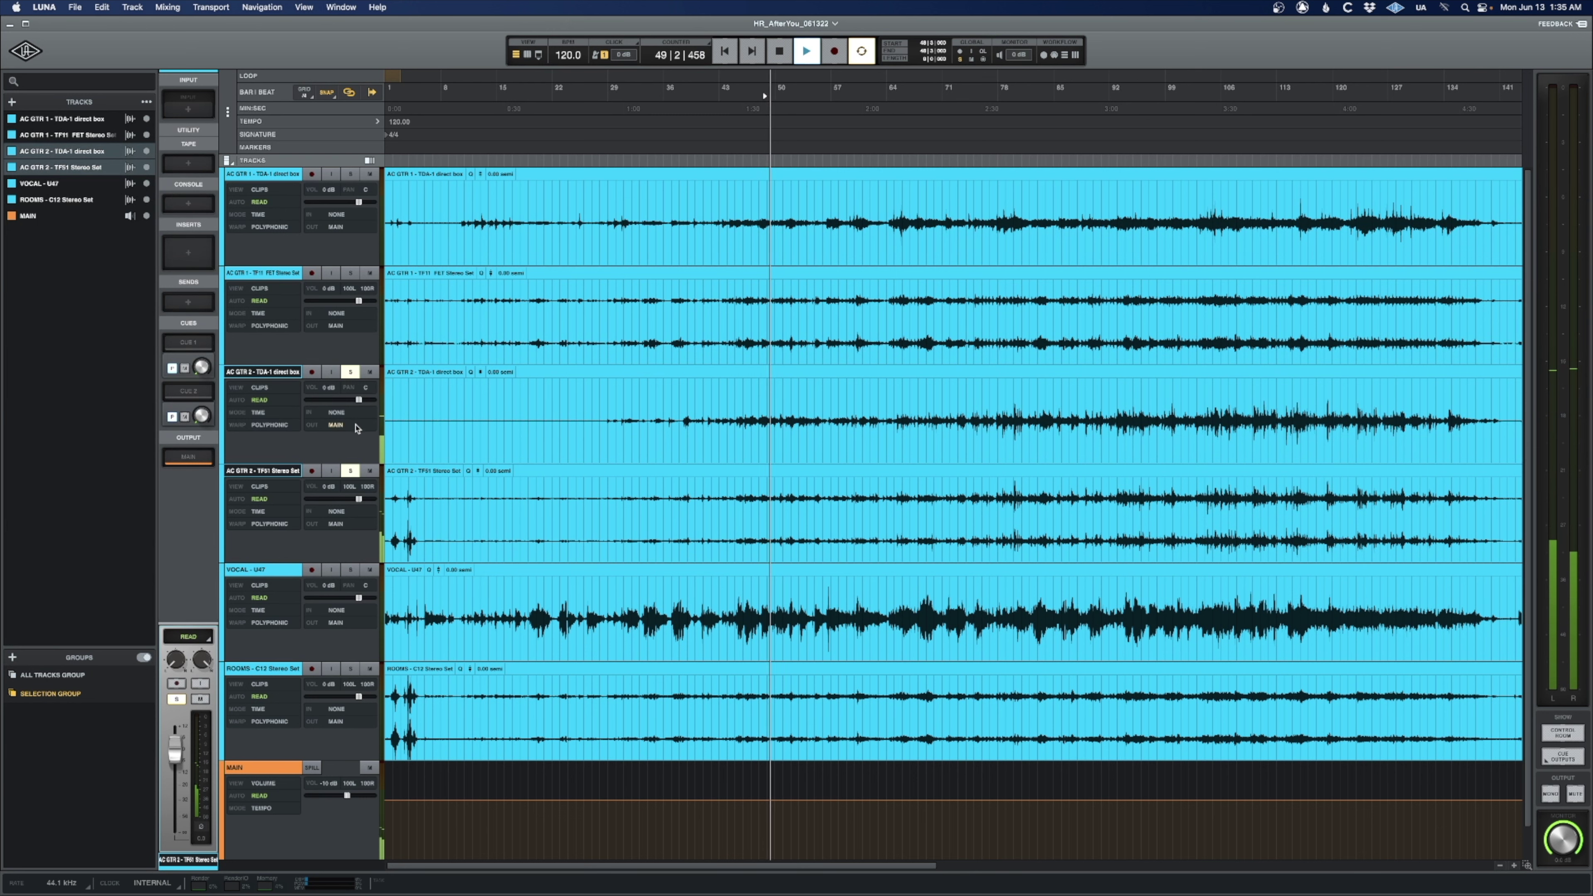
pyautogui.click(351, 372)
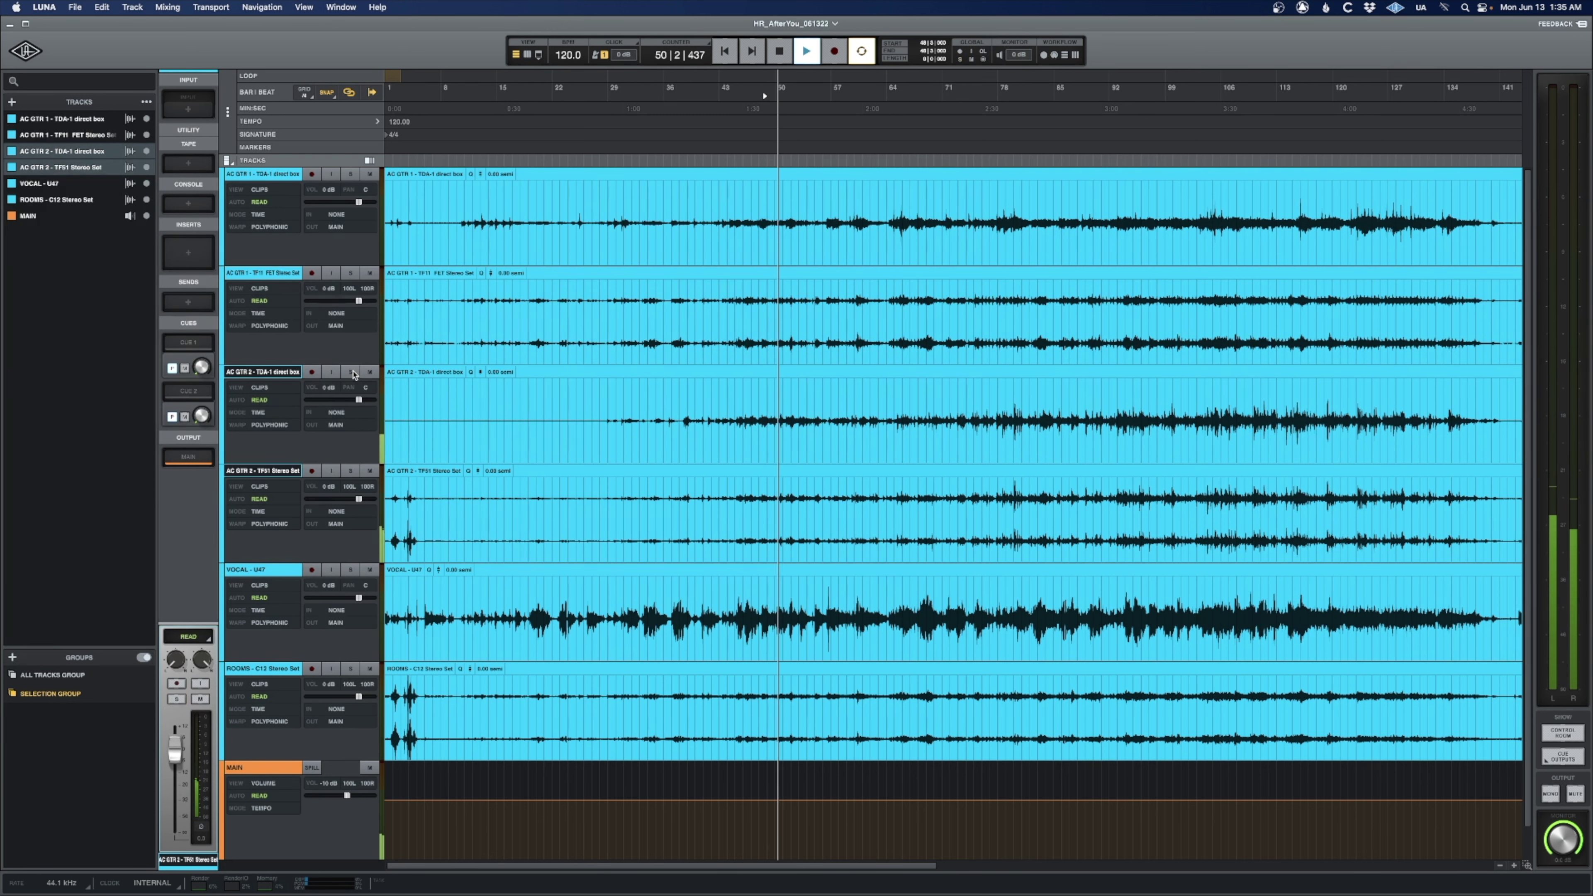
# Listen to the AC GTR 2 - TDA-1 direct box track alone, clearing its solo and stopping playback at the end.
pyautogui.click(352, 372)
pyautogui.press('space')
pyautogui.press('space')
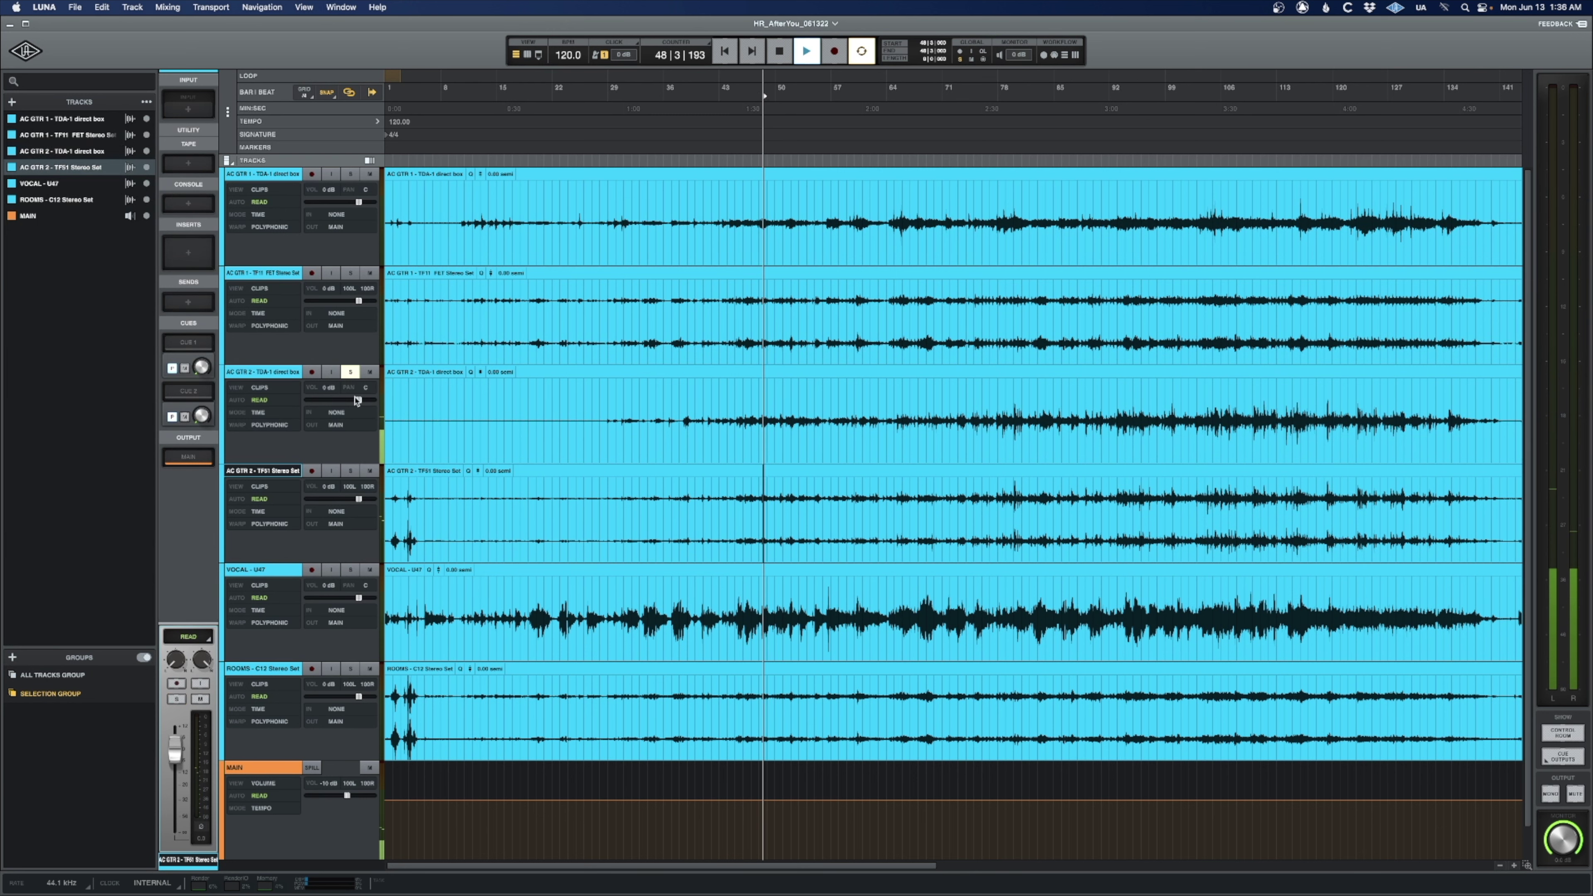
pyautogui.click(351, 372)
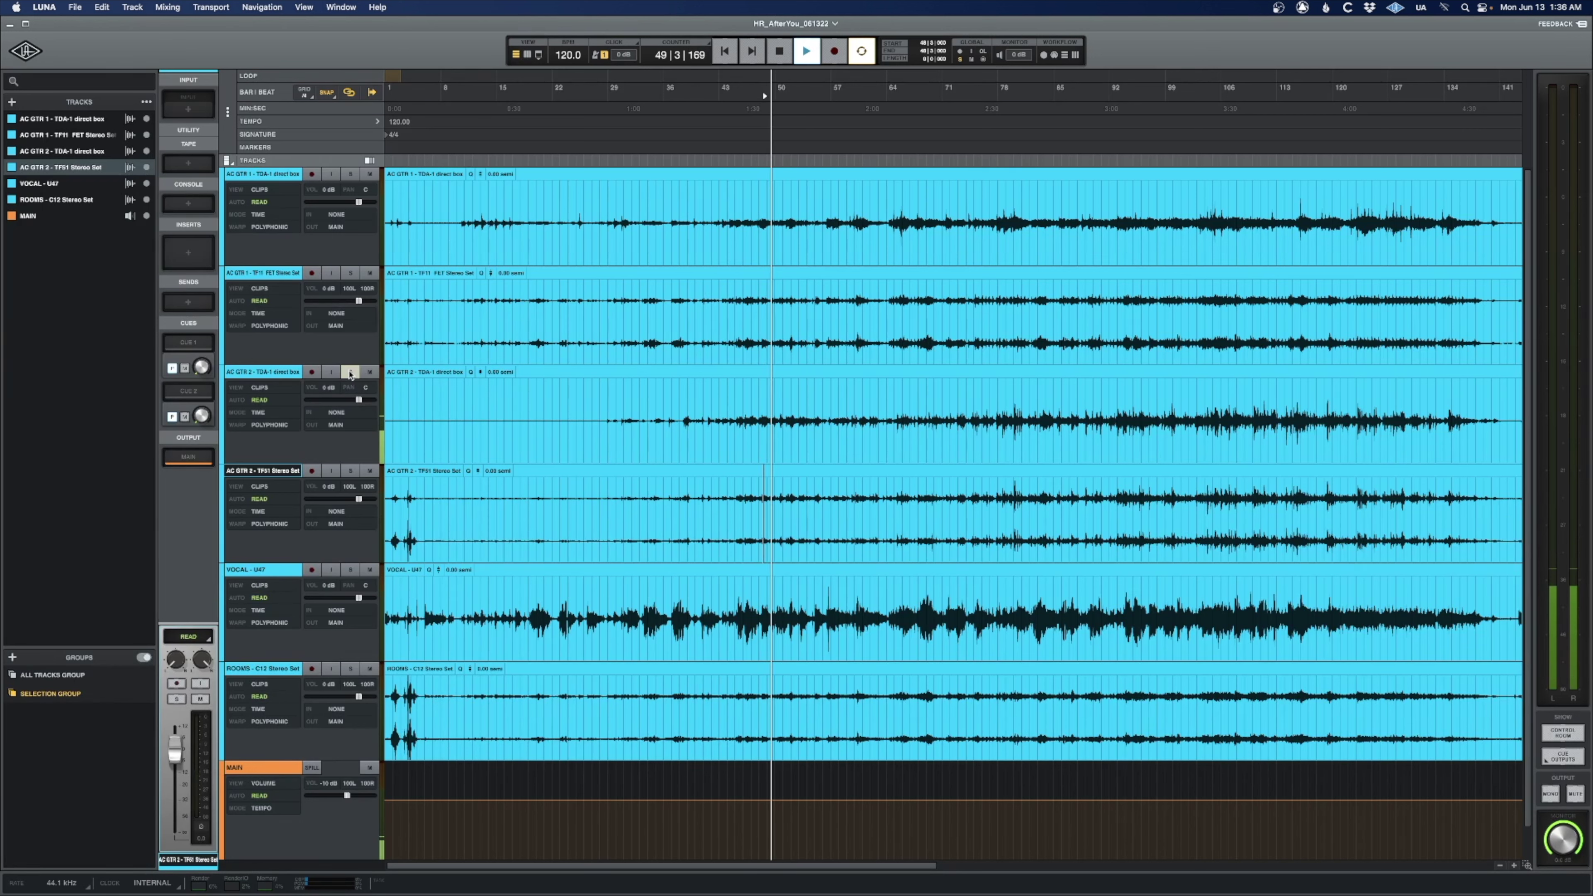
pyautogui.press('space')
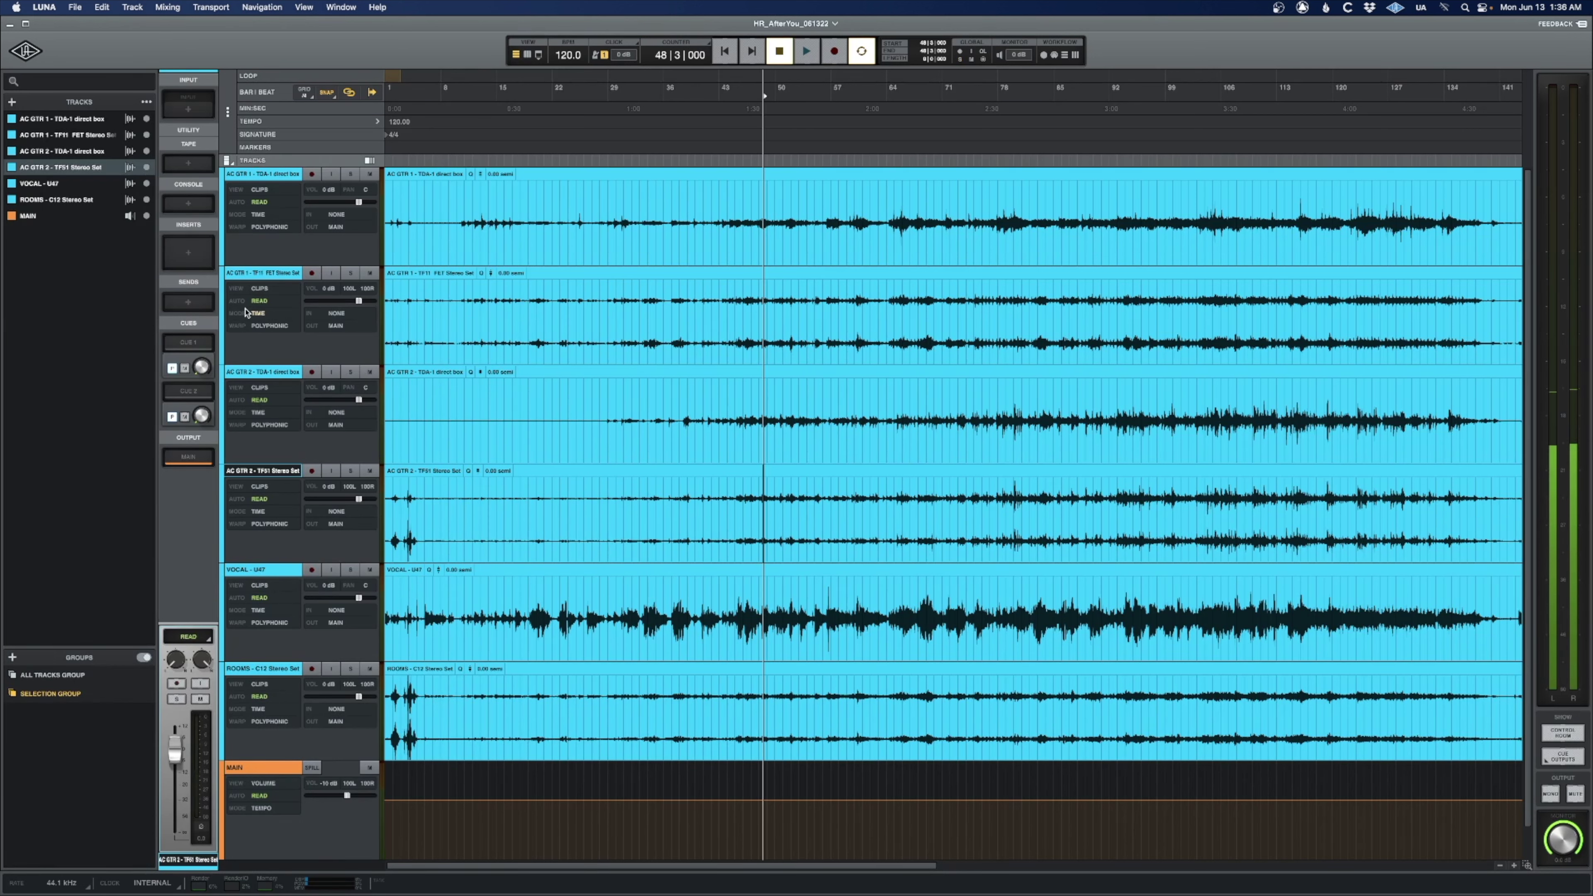
# Color both AC GTR 1 tracks muted purple.
pyautogui.click(250, 276)
pyautogui.keyDown('shift'); pyautogui.click(223, 206); pyautogui.keyUp('shift')
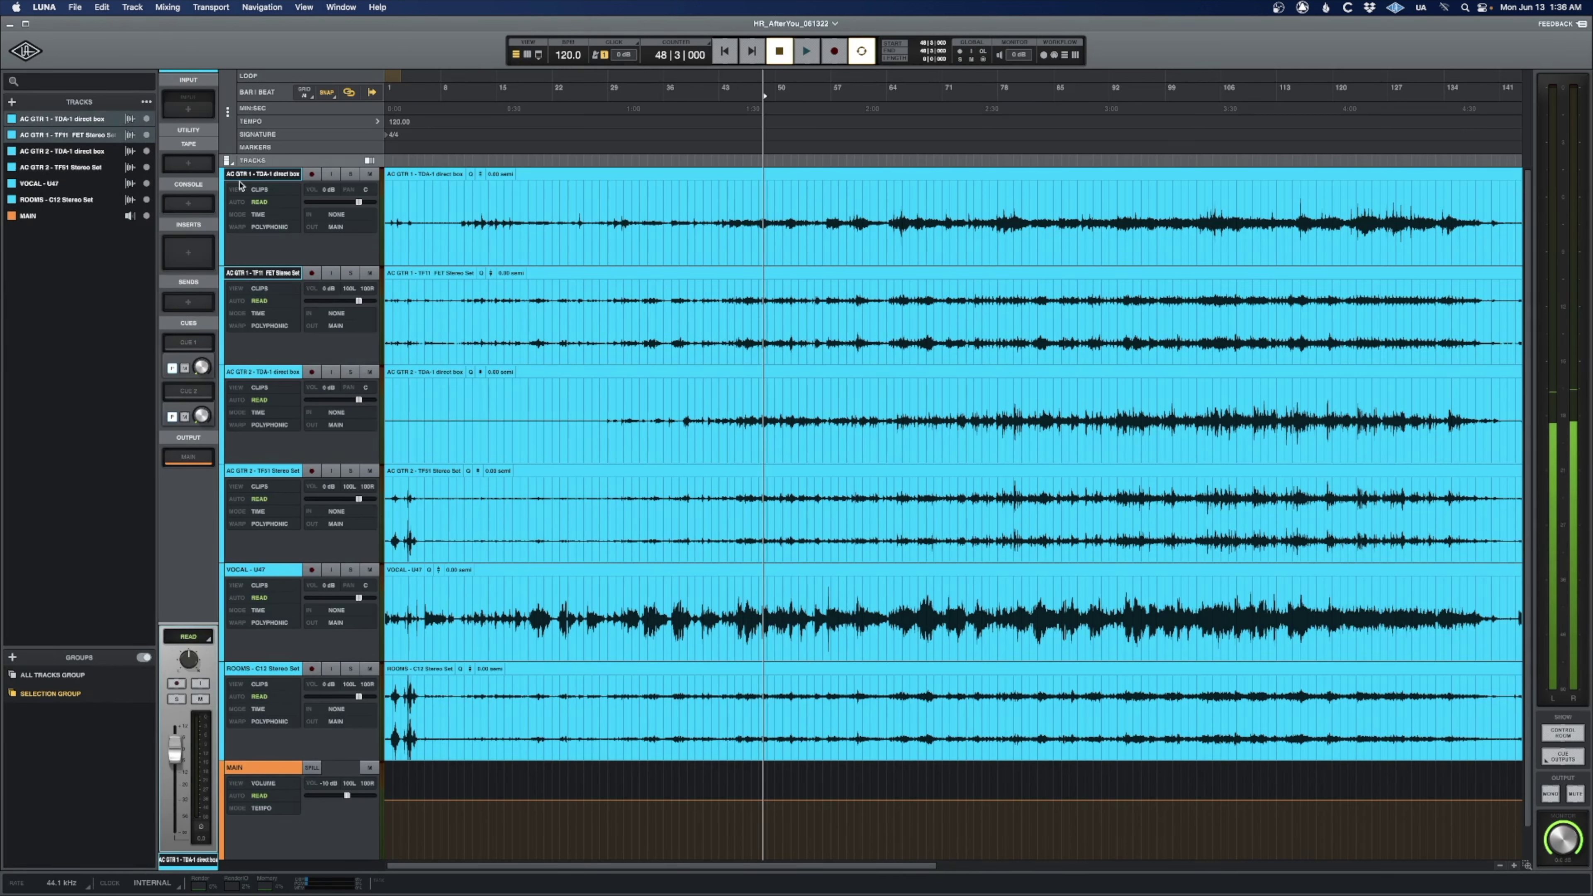
pyautogui.click(223, 206)
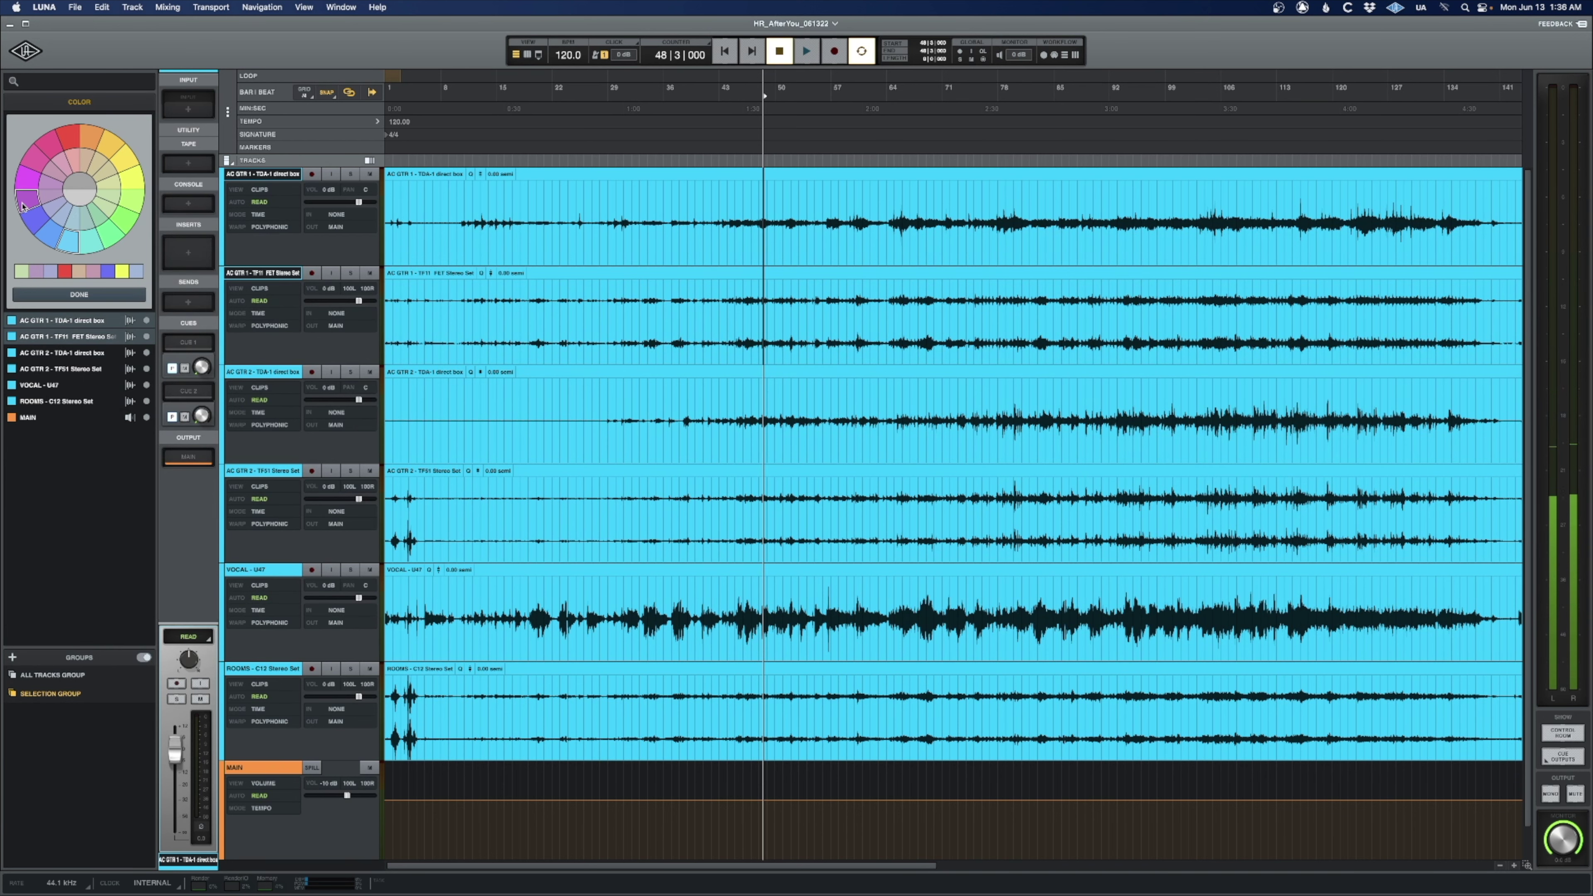
pyautogui.click(49, 196)
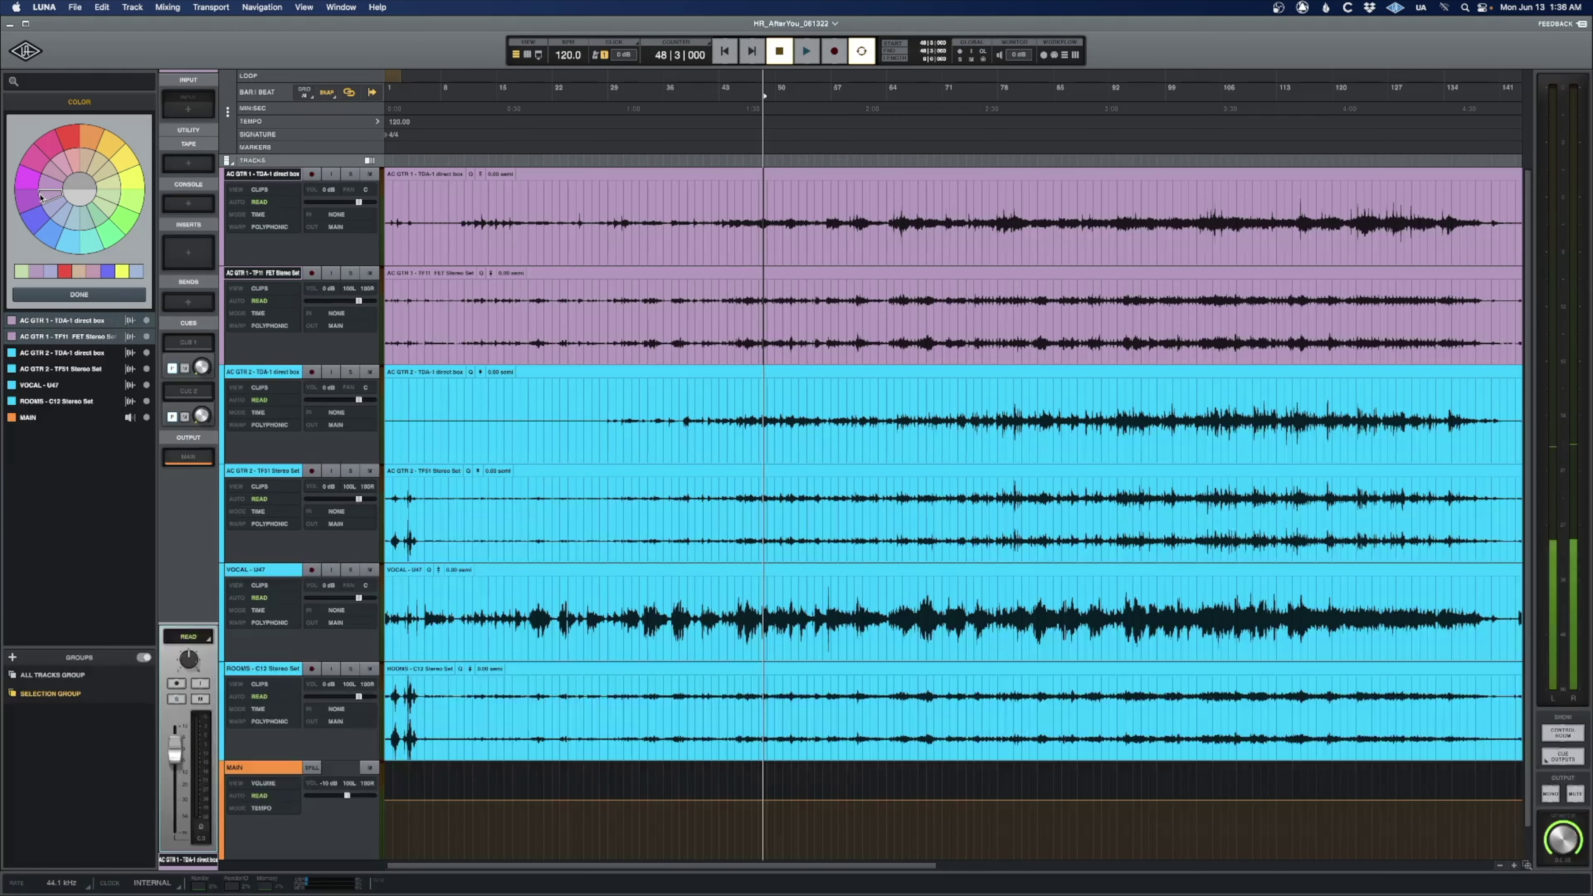
# Color both AC GTR 2 tracks light tan.
pyautogui.click(264, 375)
pyautogui.keyDown('shift'); pyautogui.click(258, 470); pyautogui.keyUp('shift')
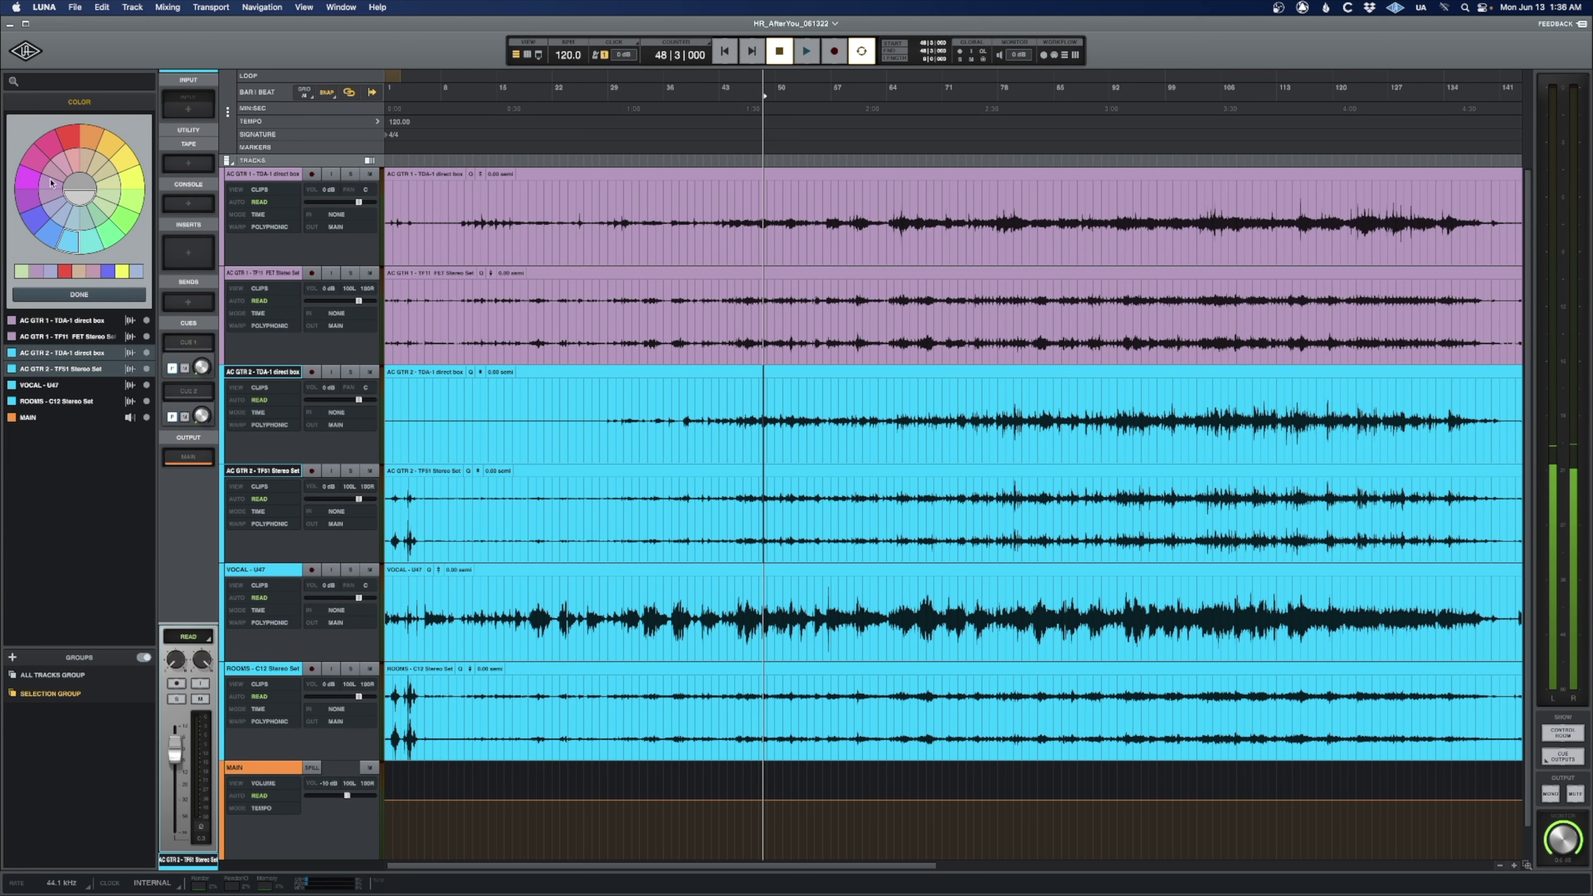
pyautogui.click(88, 165)
# Color the VOCAL - U47 track blue-violet and the ROOMS - C12 Stereo Set track light green.
pyautogui.click(262, 571)
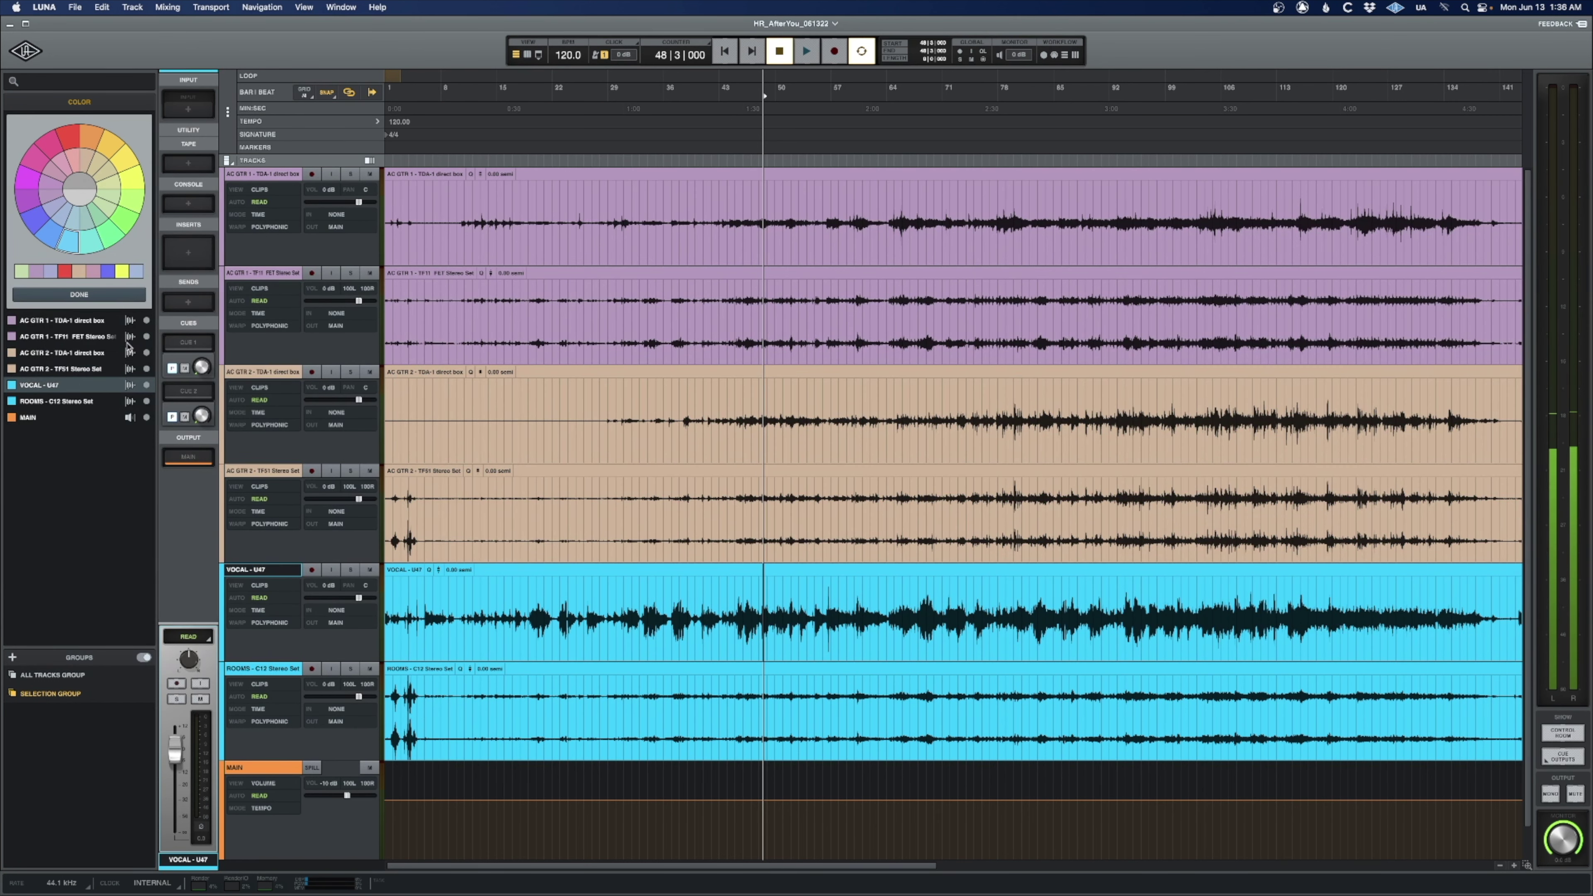
pyautogui.click(37, 219)
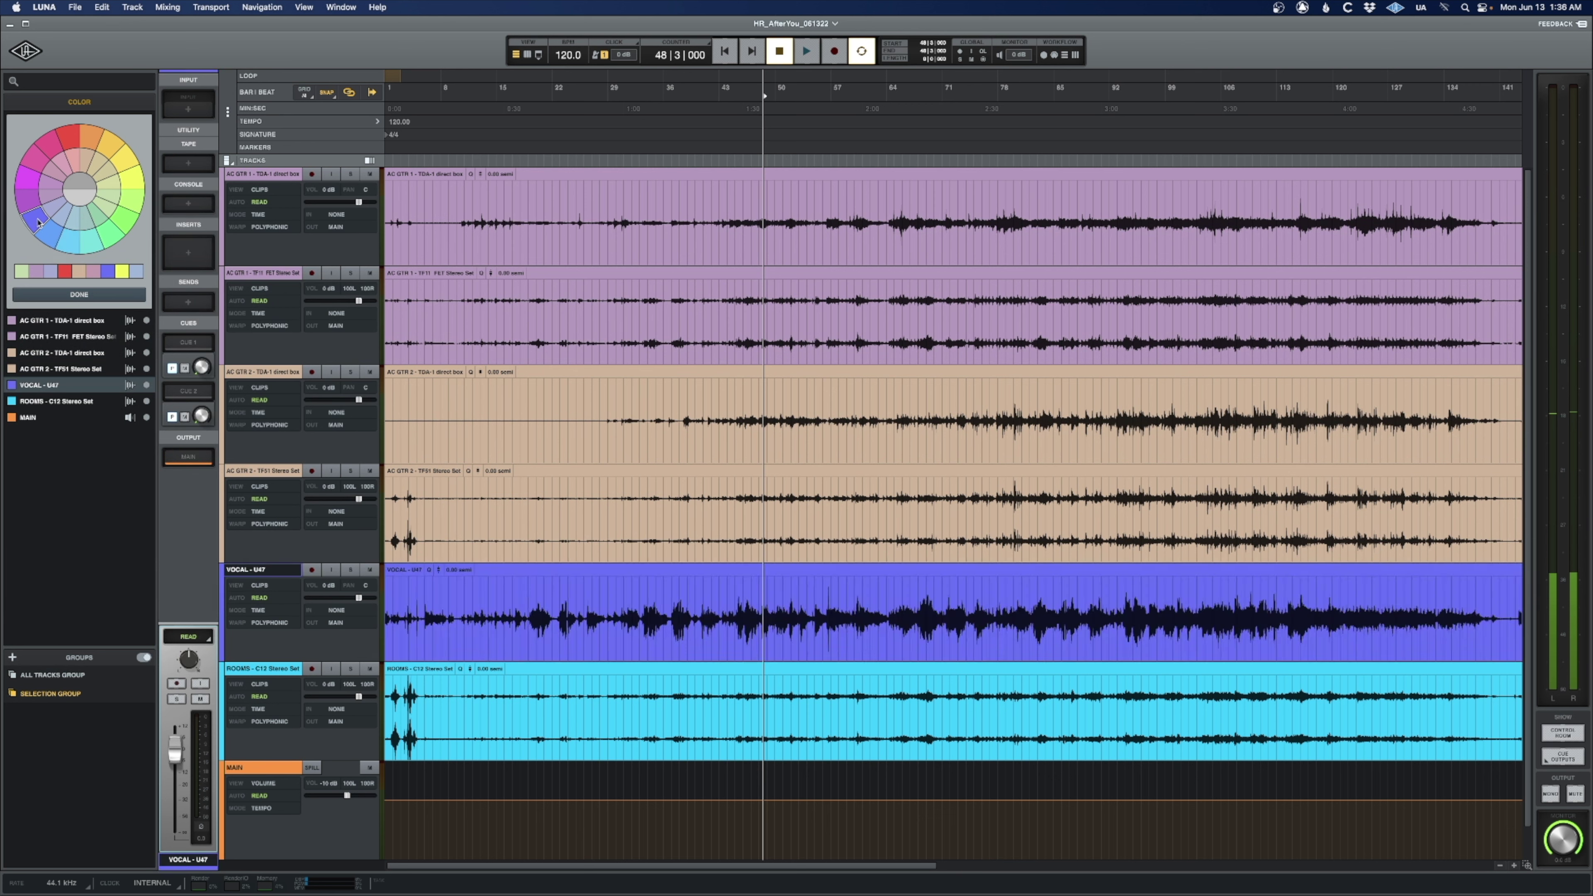
pyautogui.click(254, 669)
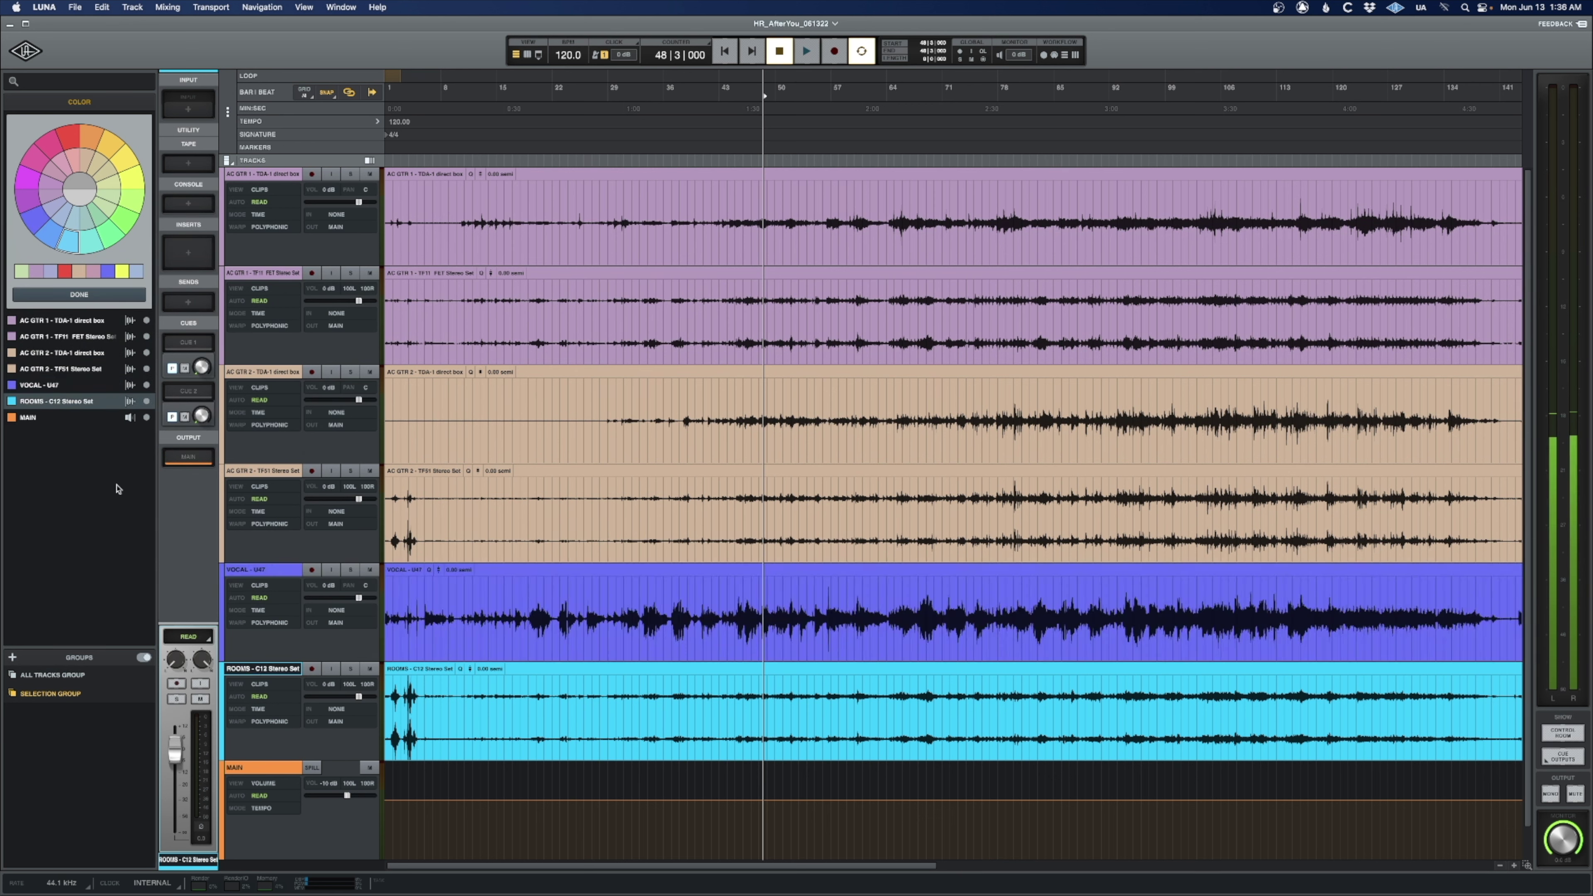
pyautogui.click(107, 209)
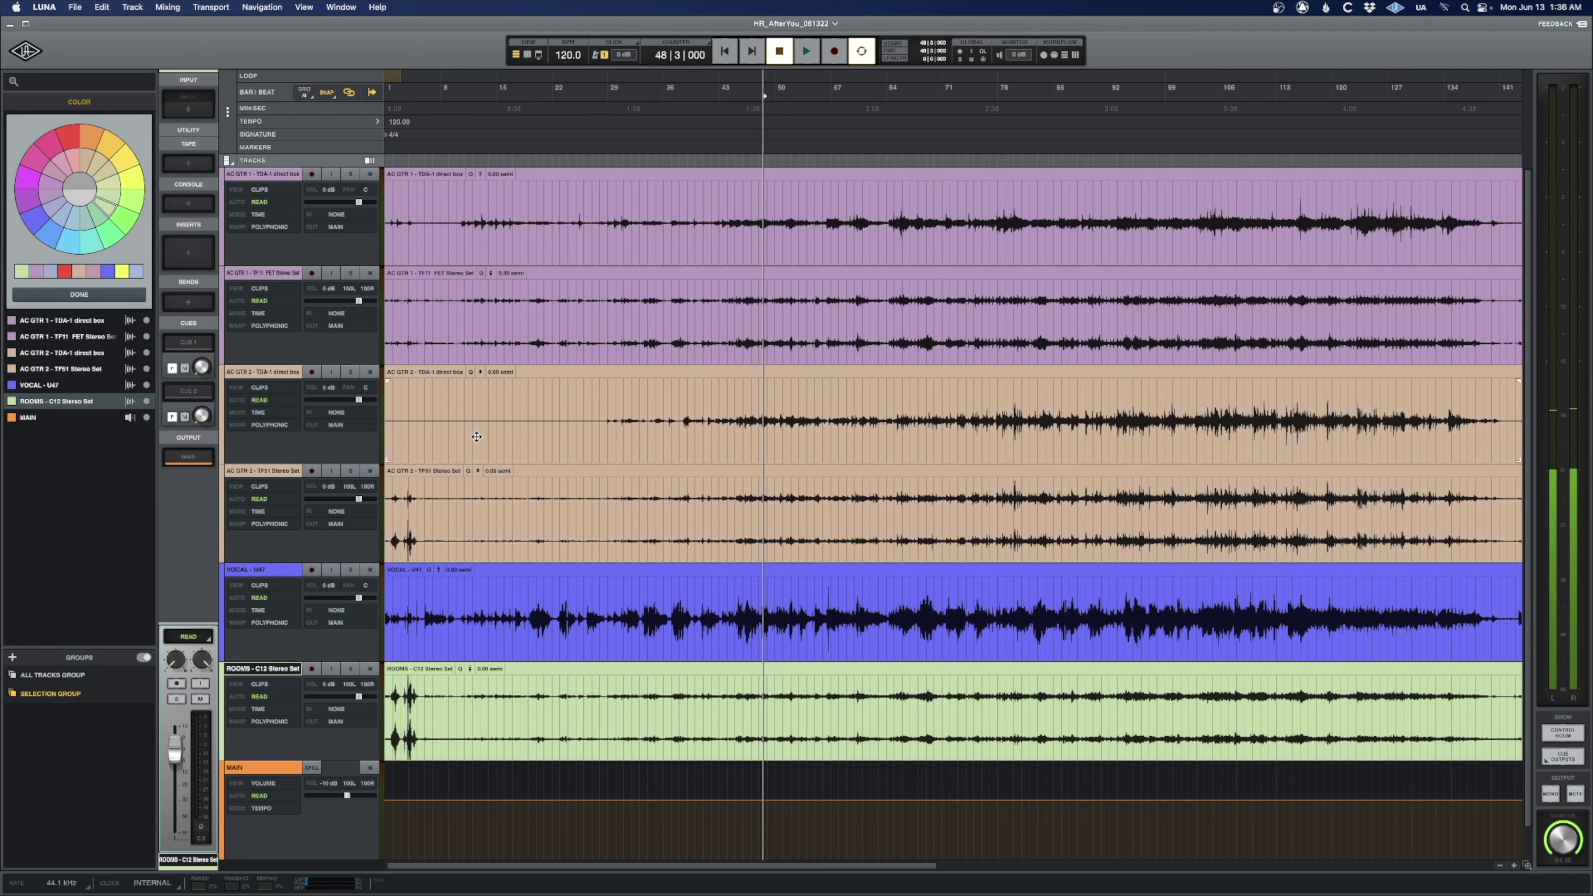
# Place the playhead at bar 10 beat 2, check that start point by ear, and close the color picker.
pyautogui.click(456, 204)
pyautogui.press('space')
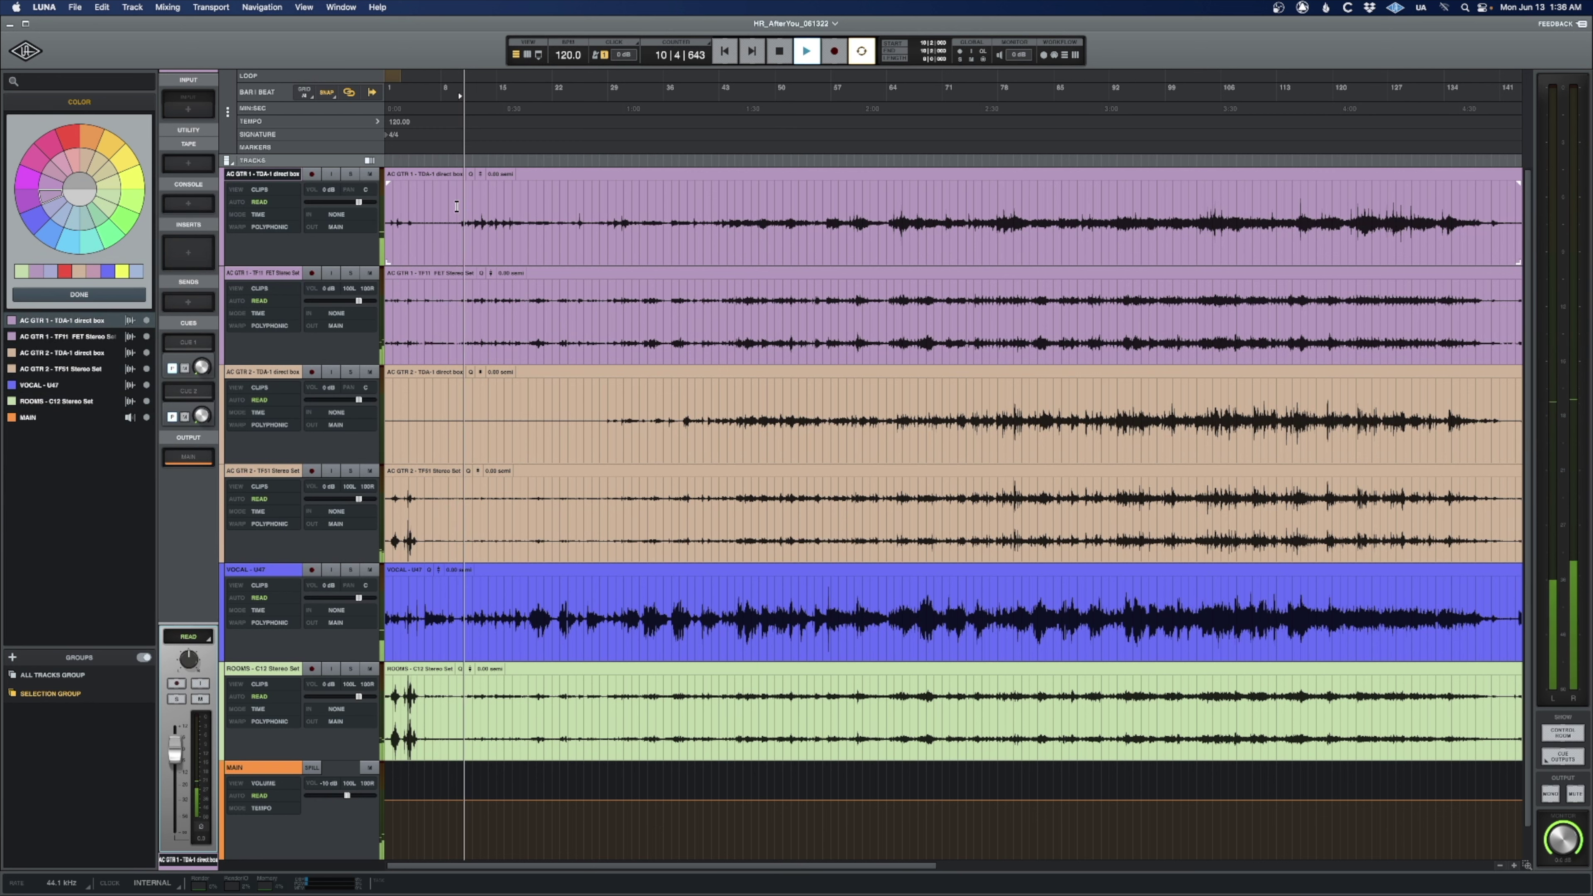
pyautogui.press('space')
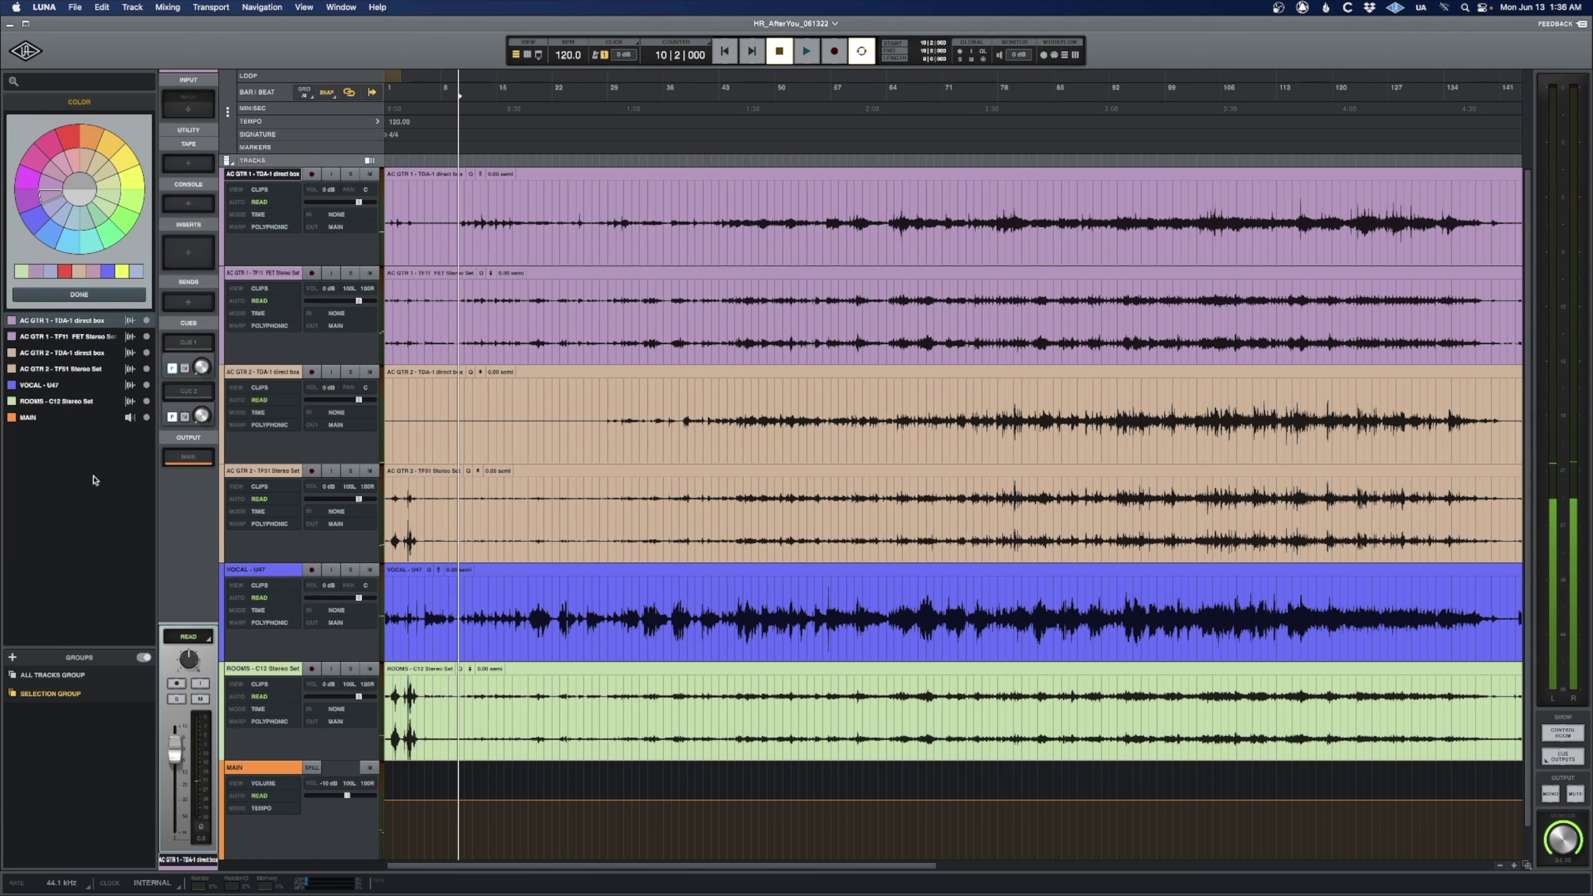
pyautogui.click(85, 300)
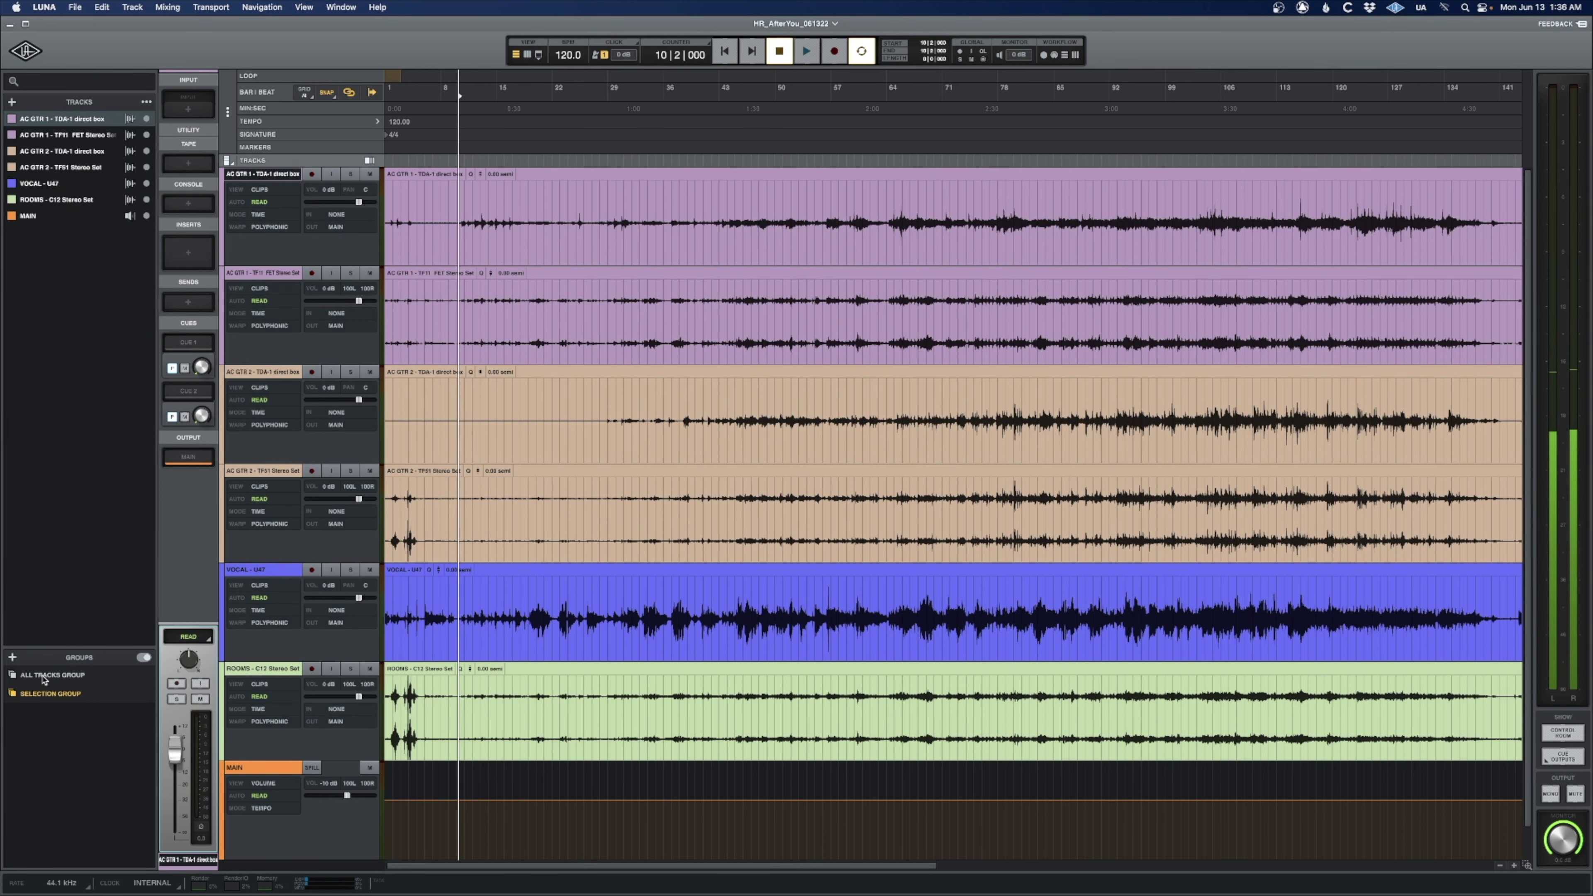
# With the All Tracks Group enabled, split all tracks' clips at bar 10 beat 2 and mute the pieces before the split.
pyautogui.click(266, 472)
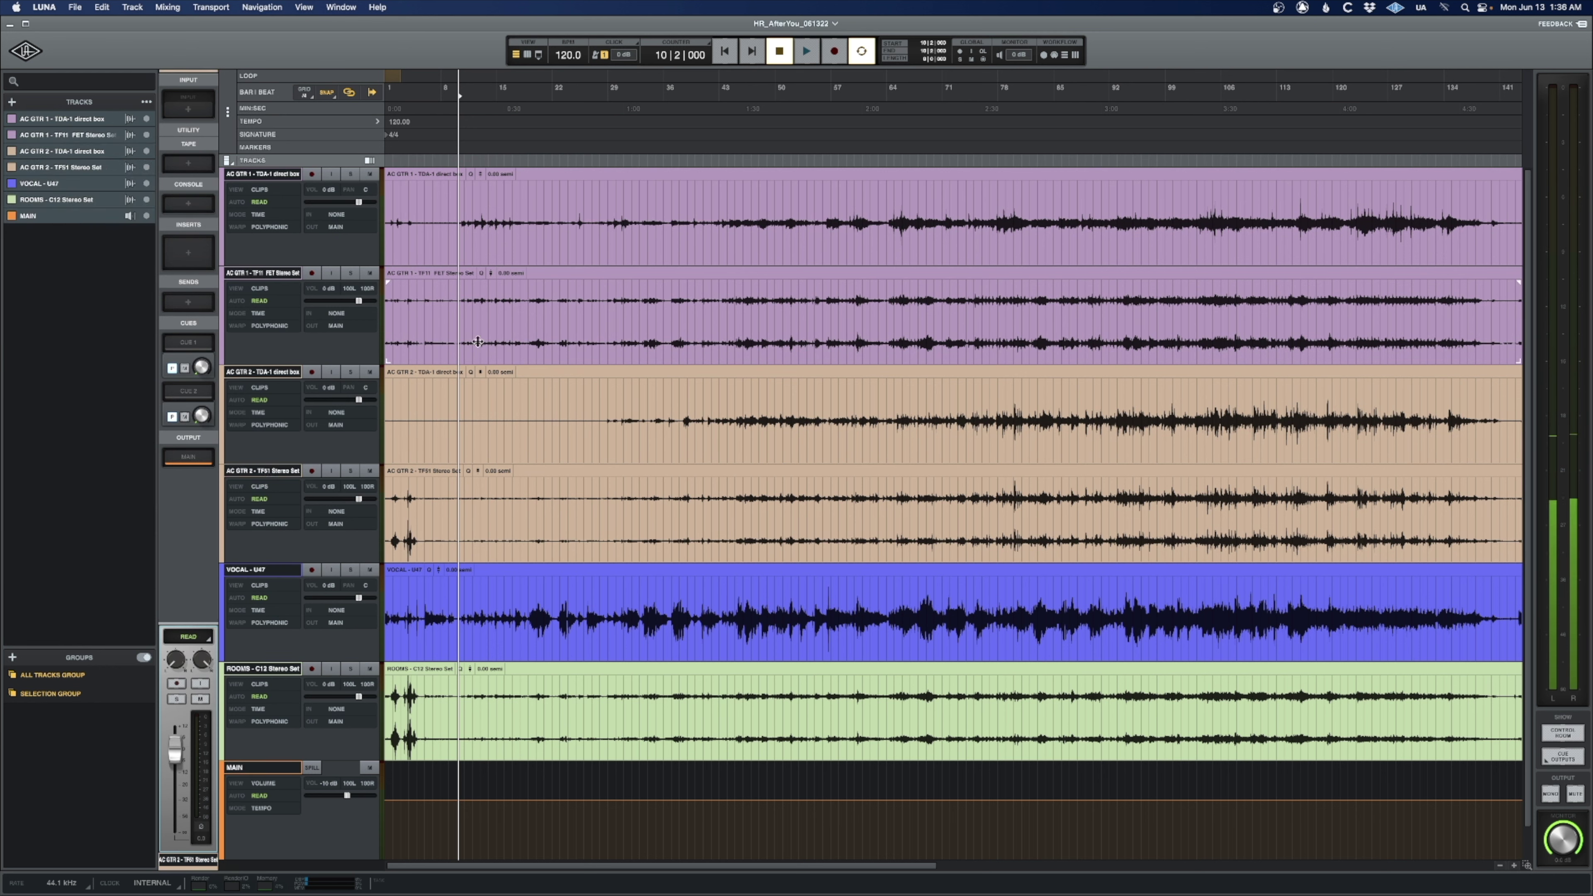
pyautogui.press('super+e')
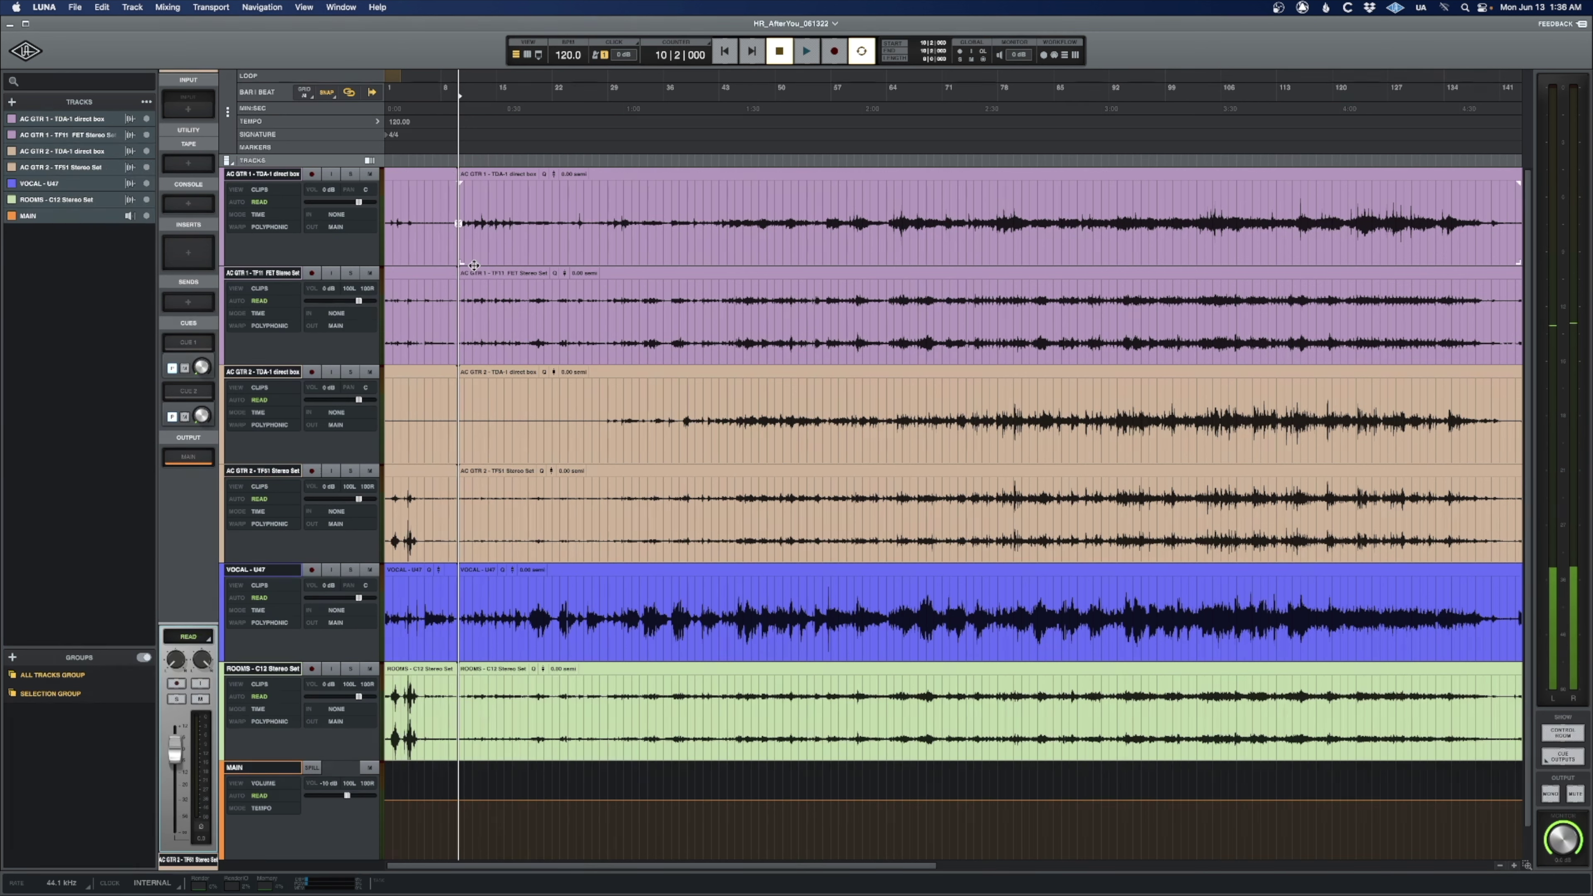
pyautogui.click(414, 255)
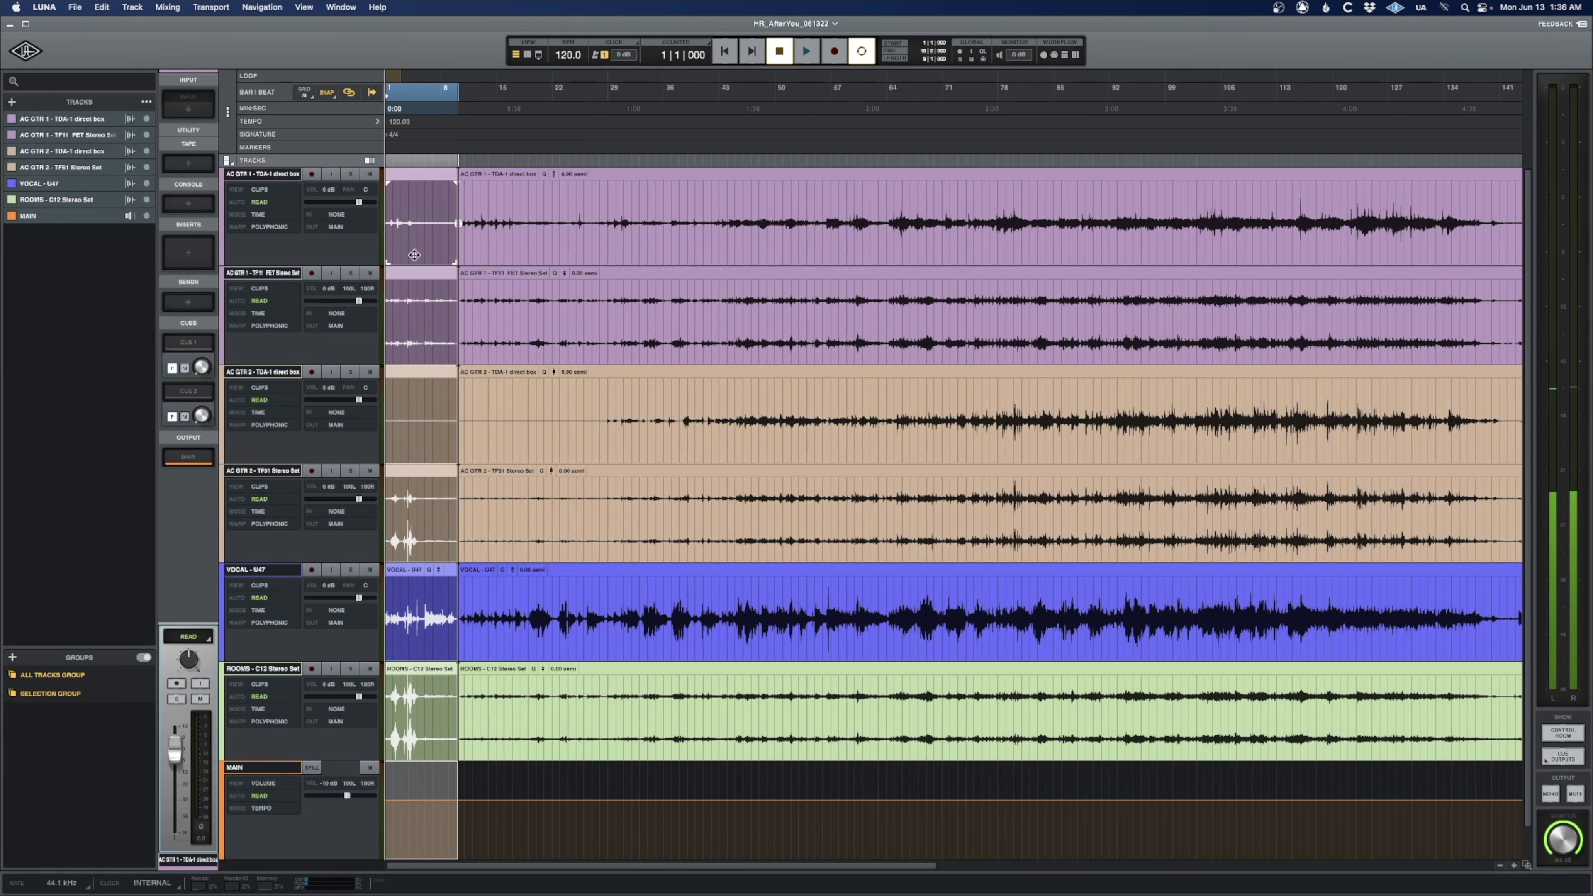
pyautogui.press('super+m')
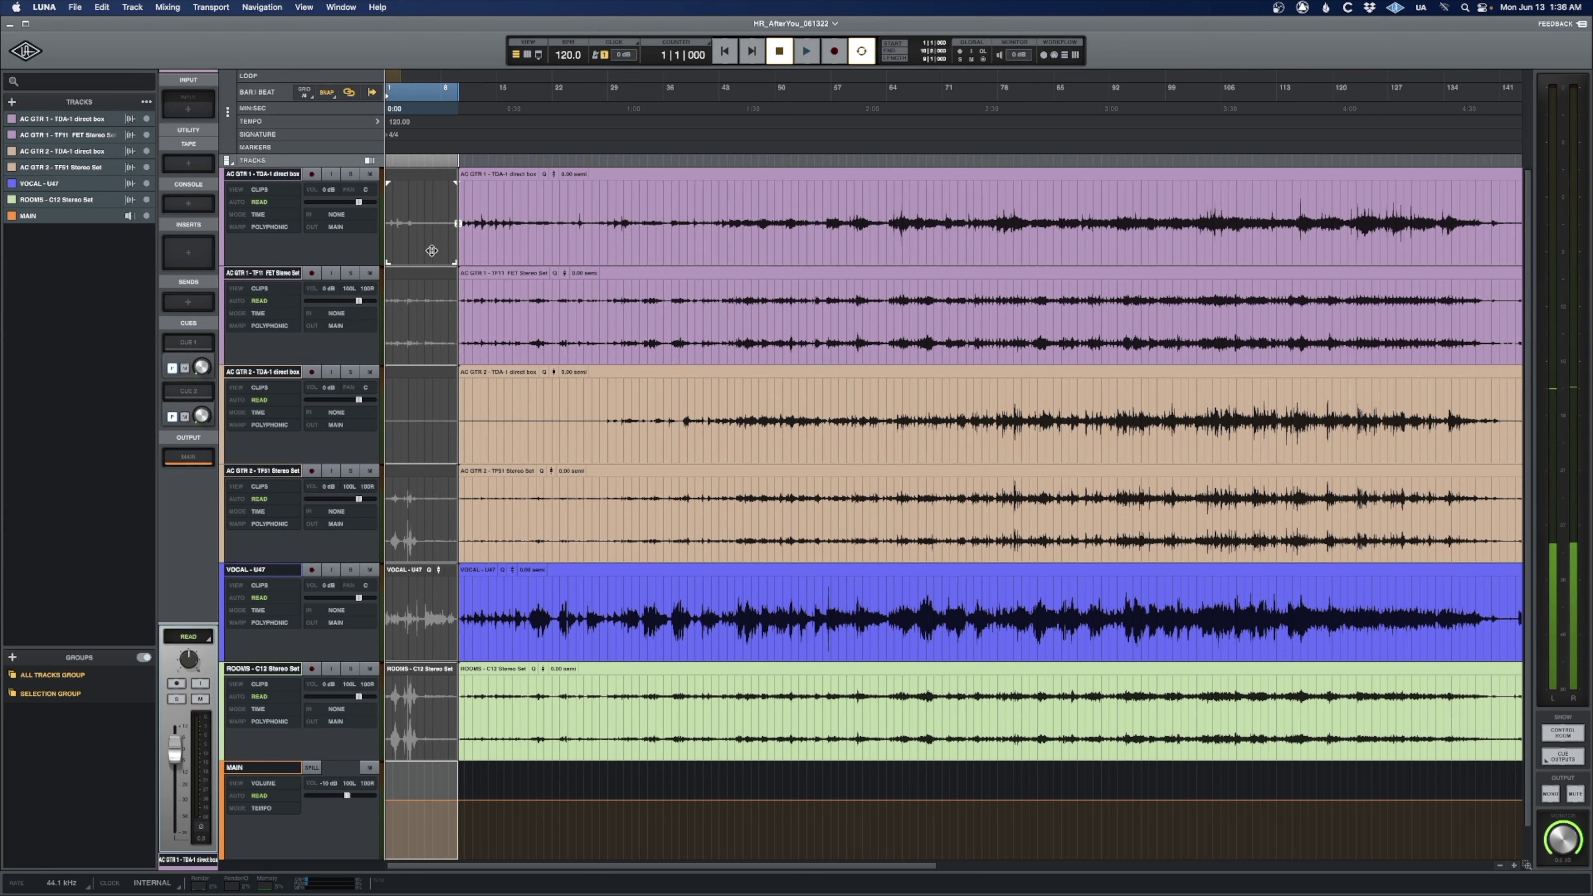
# Inspect the split point on the AC GTR 1 direct box track up close and play the session from bar 9 beat 3.
pyautogui.press('super+a')
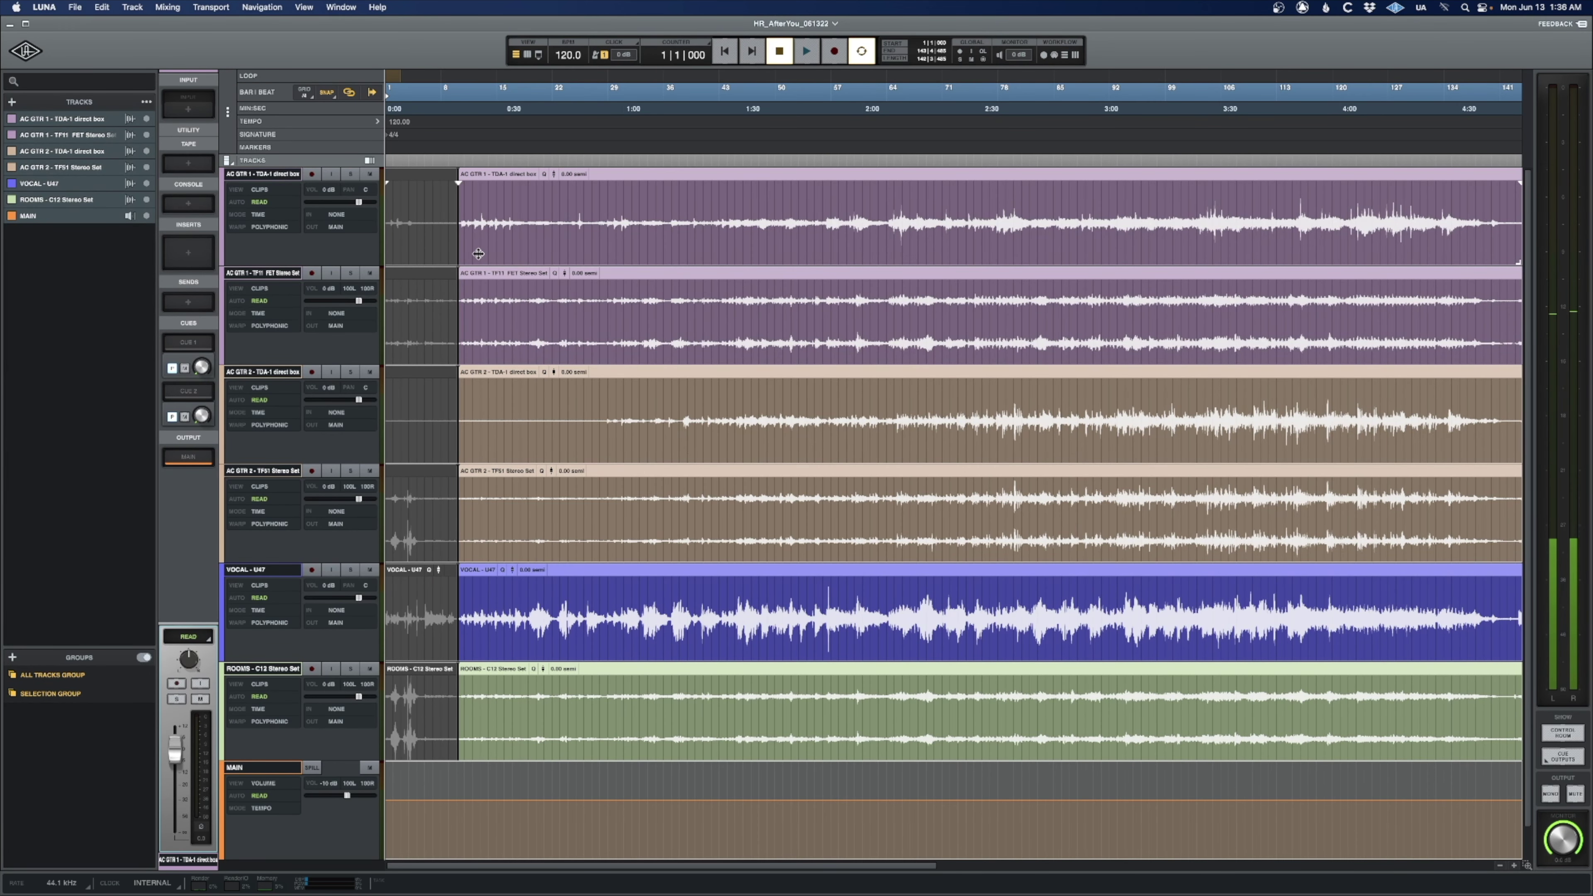
pyautogui.click(453, 212)
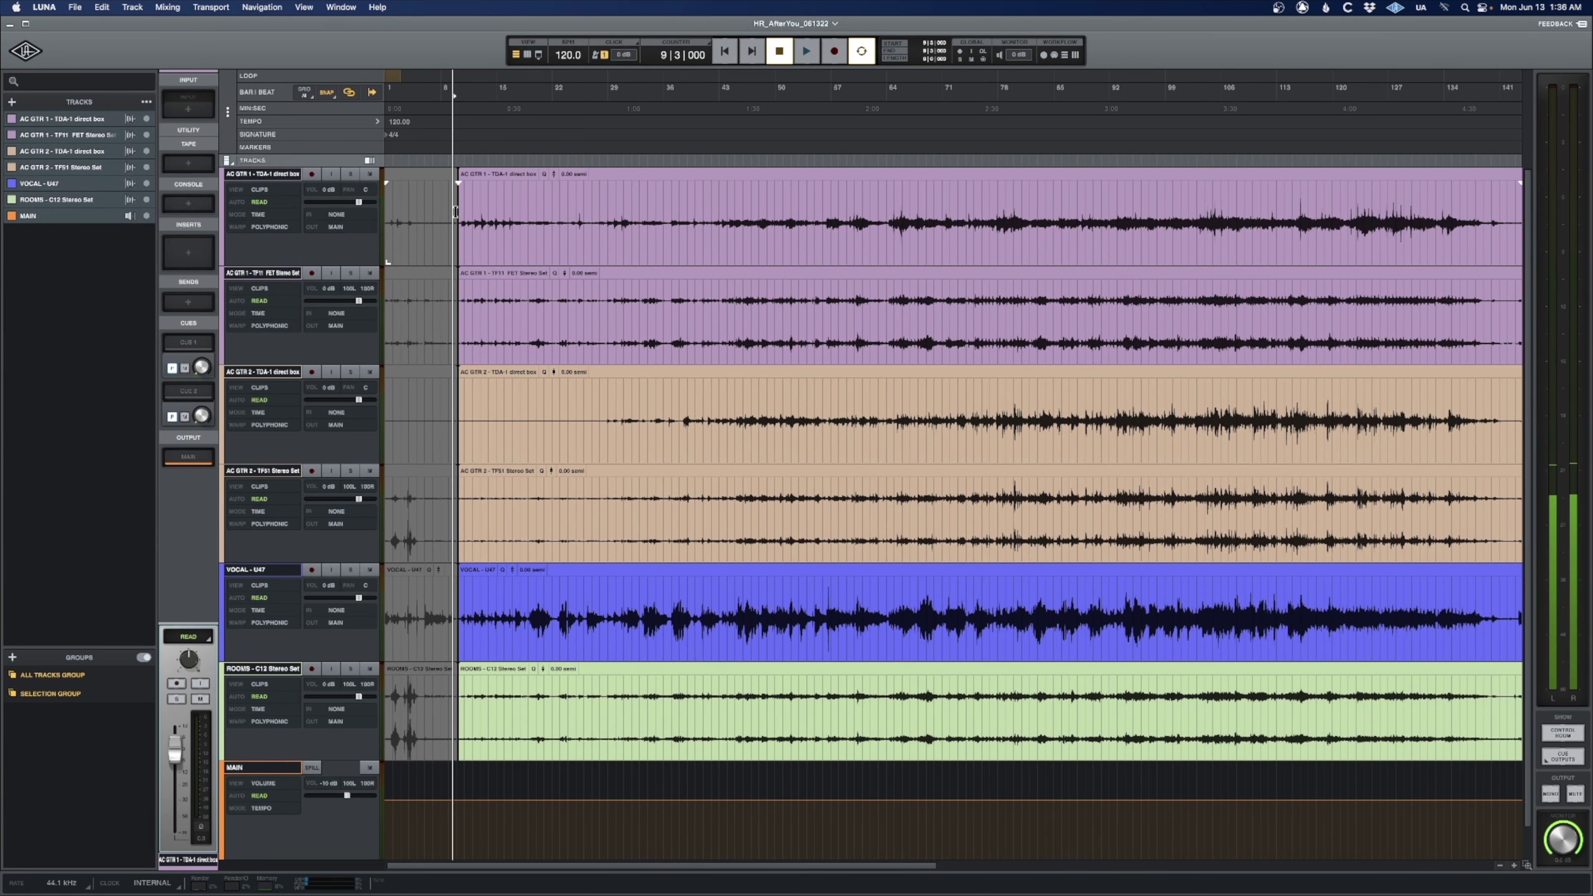
pyautogui.moveTo(454, 214); pyautogui.dragTo(510, 246)
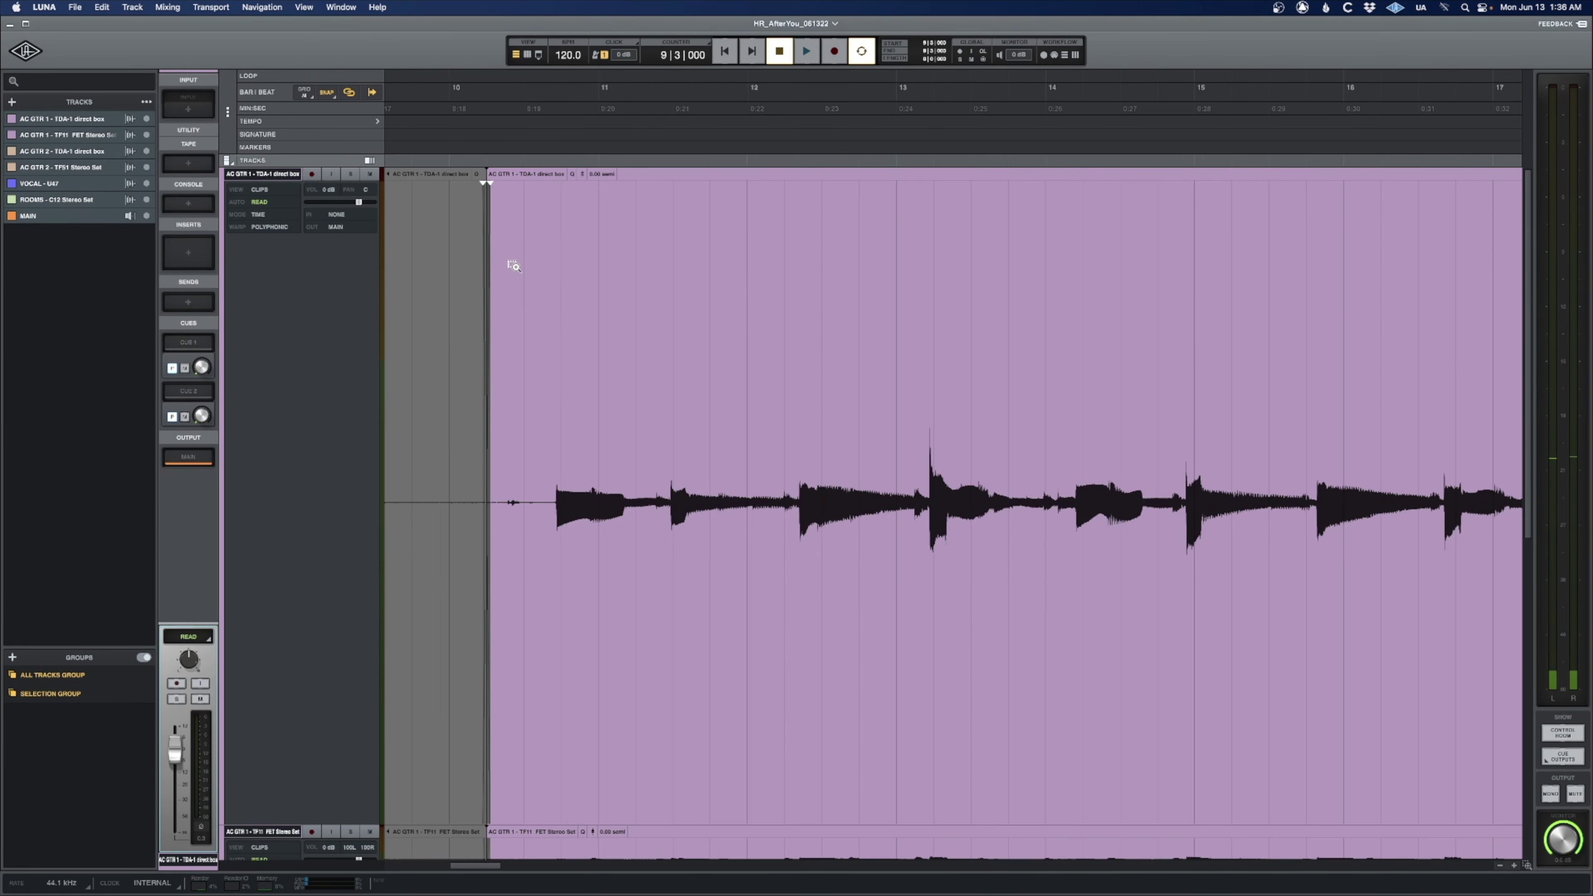
pyautogui.click(471, 274)
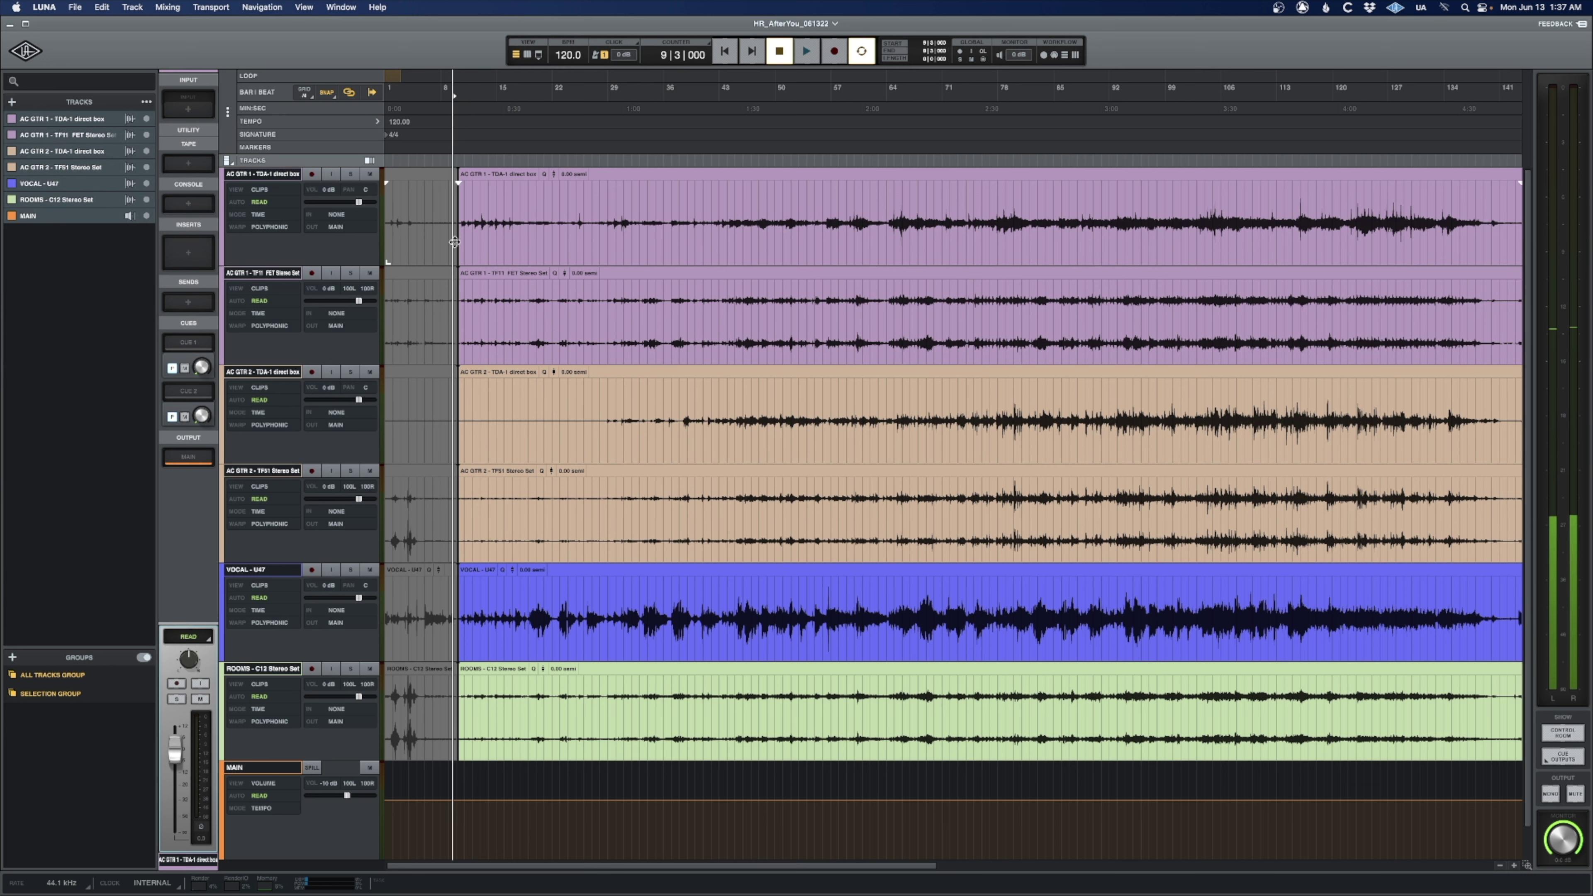
pyautogui.press('space')
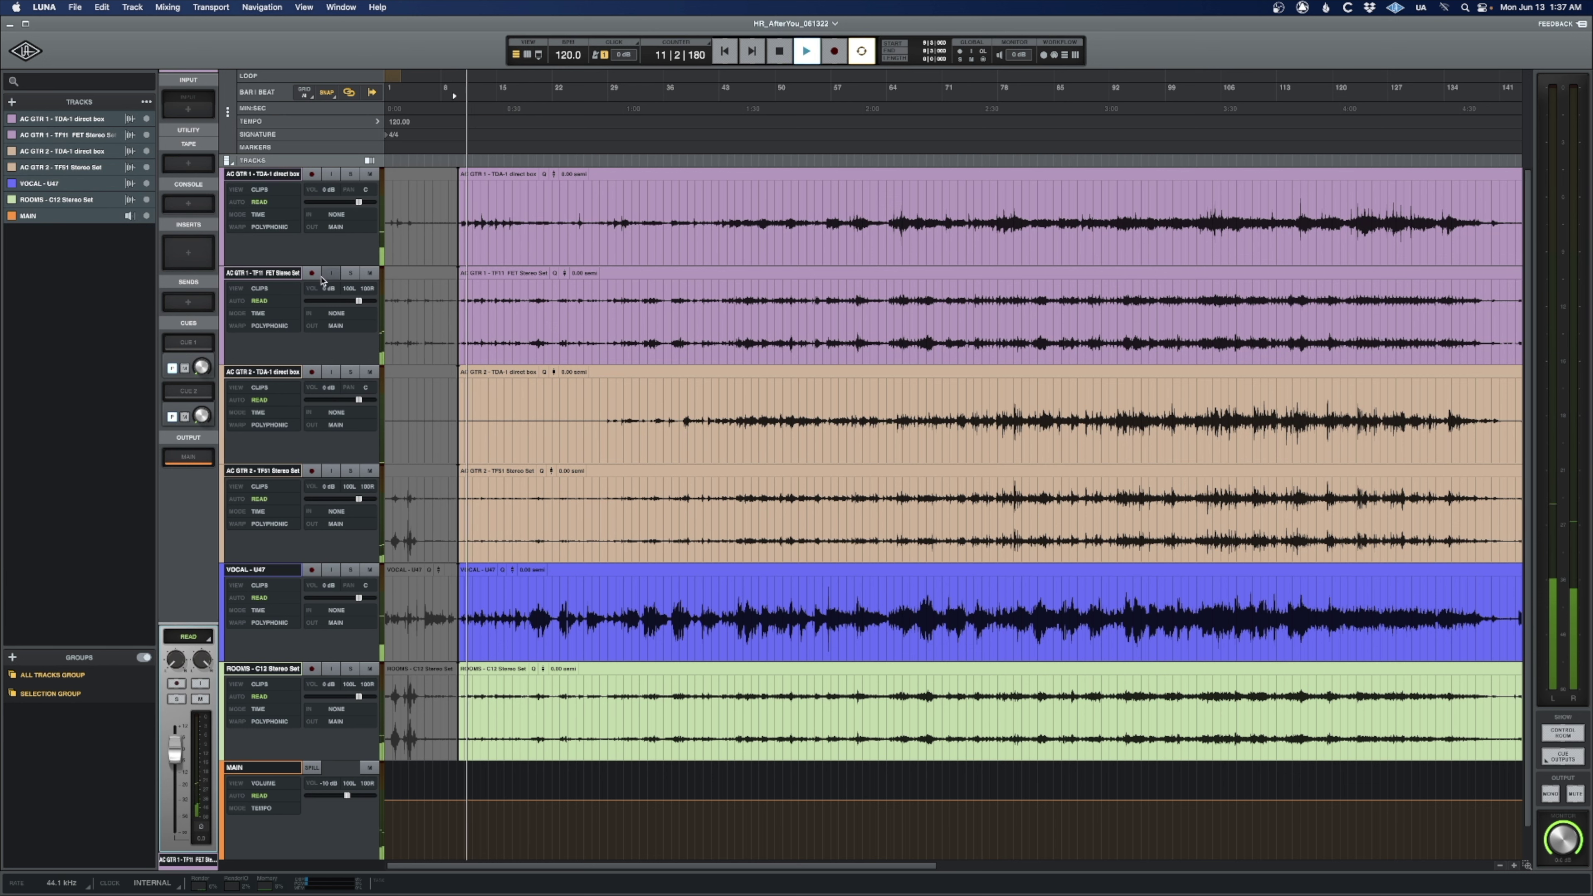
# Stop playback and add a marker named "In" at bar 10 beat 2.
pyautogui.press('space')
pyautogui.click(458, 217)
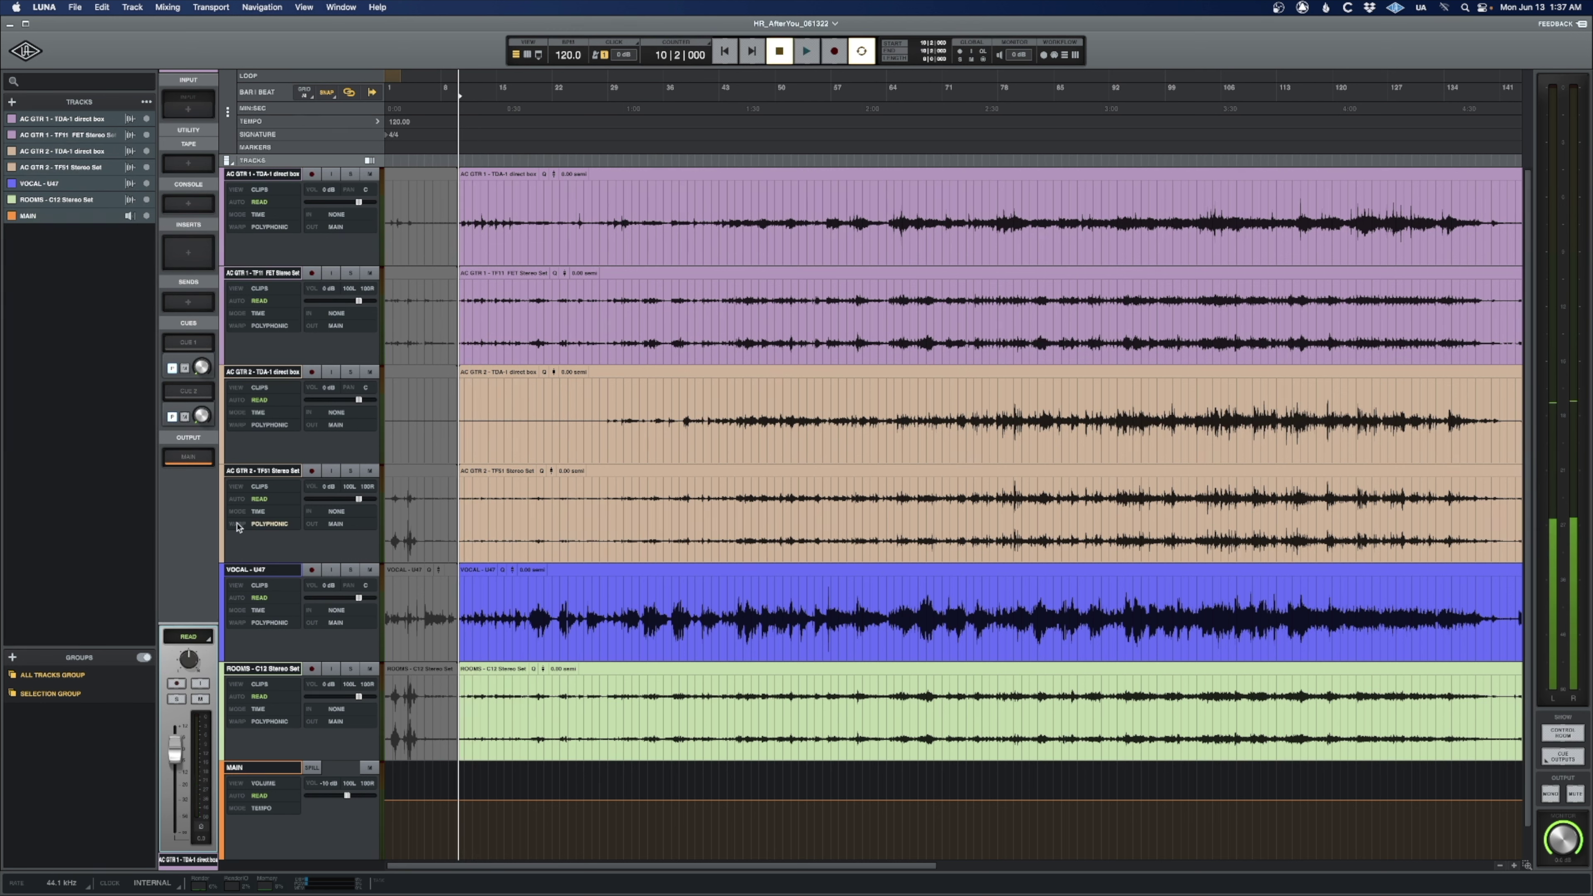
pyautogui.press('Return')
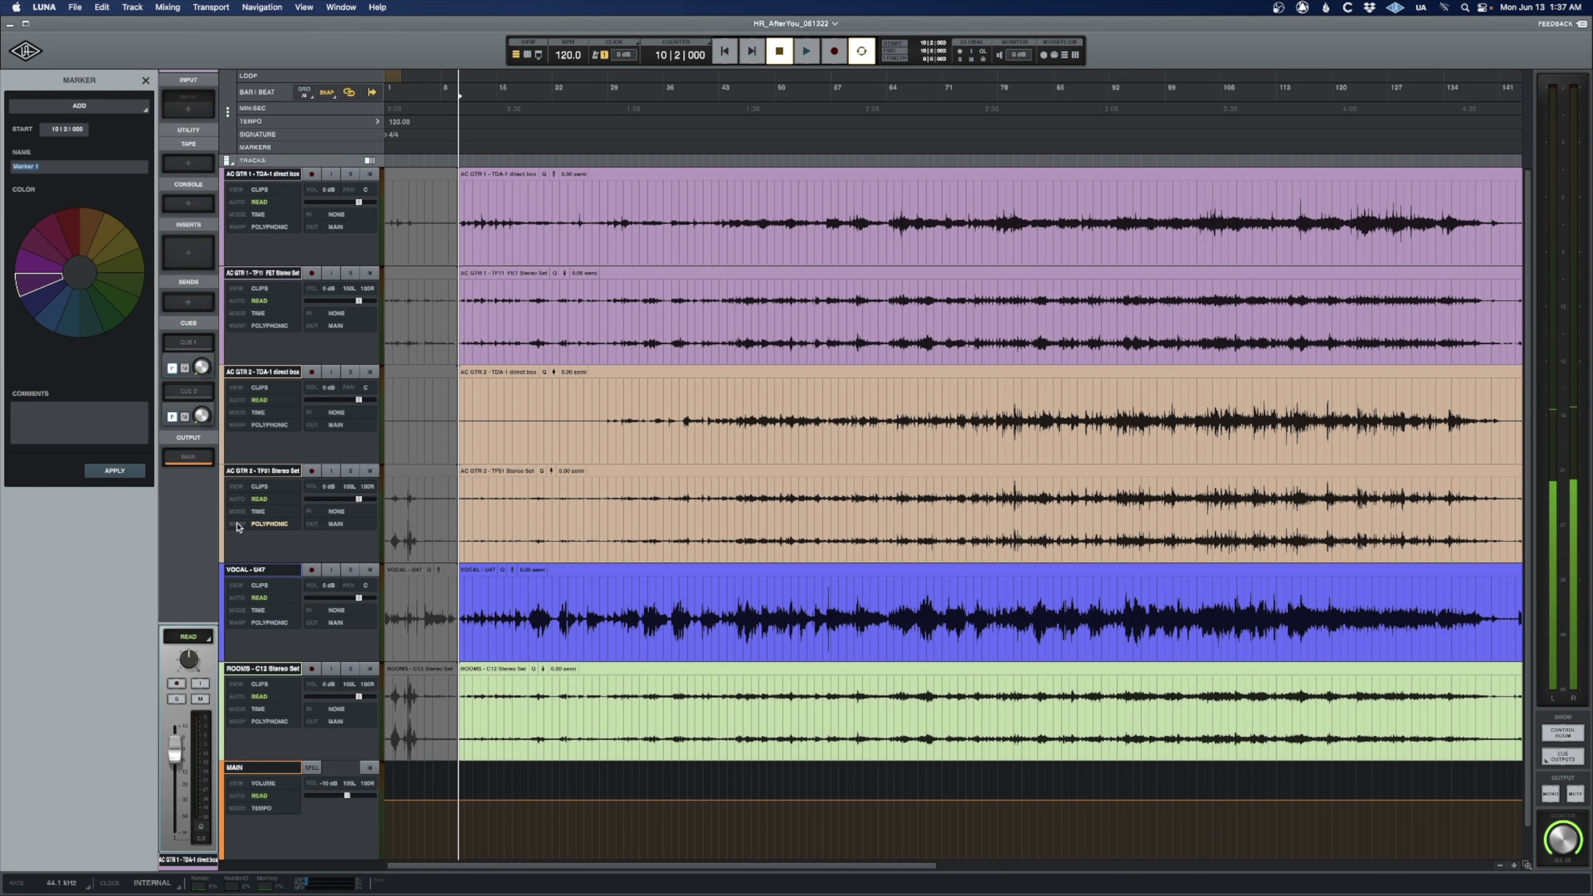
pyautogui.press('Return')
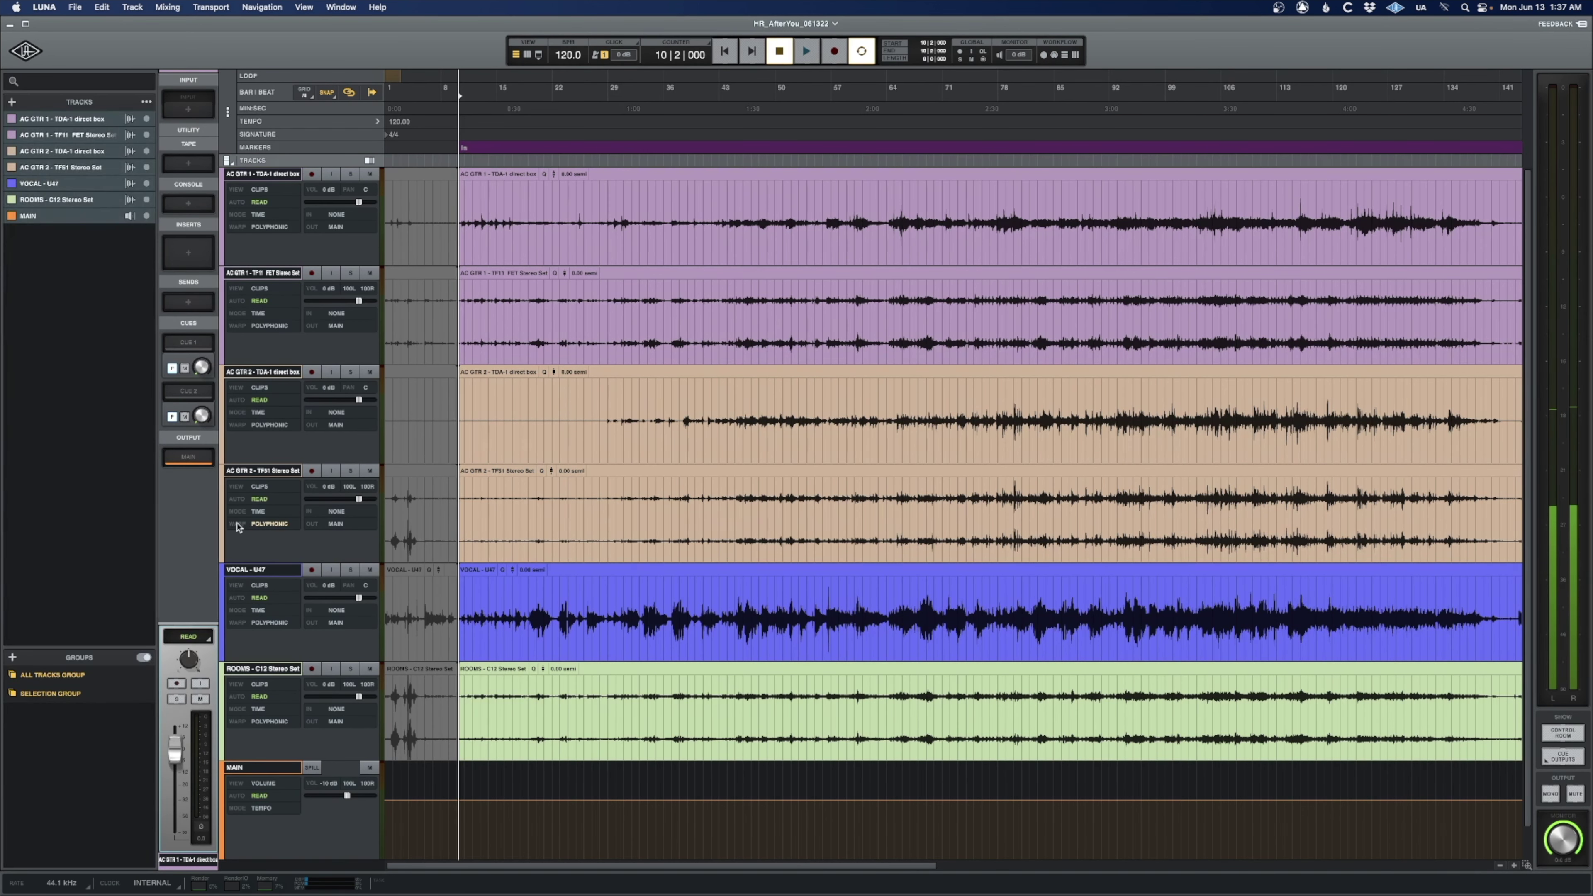
# Play from the In marker and add a marker named "V1" in bar 17.
pyautogui.press('space')
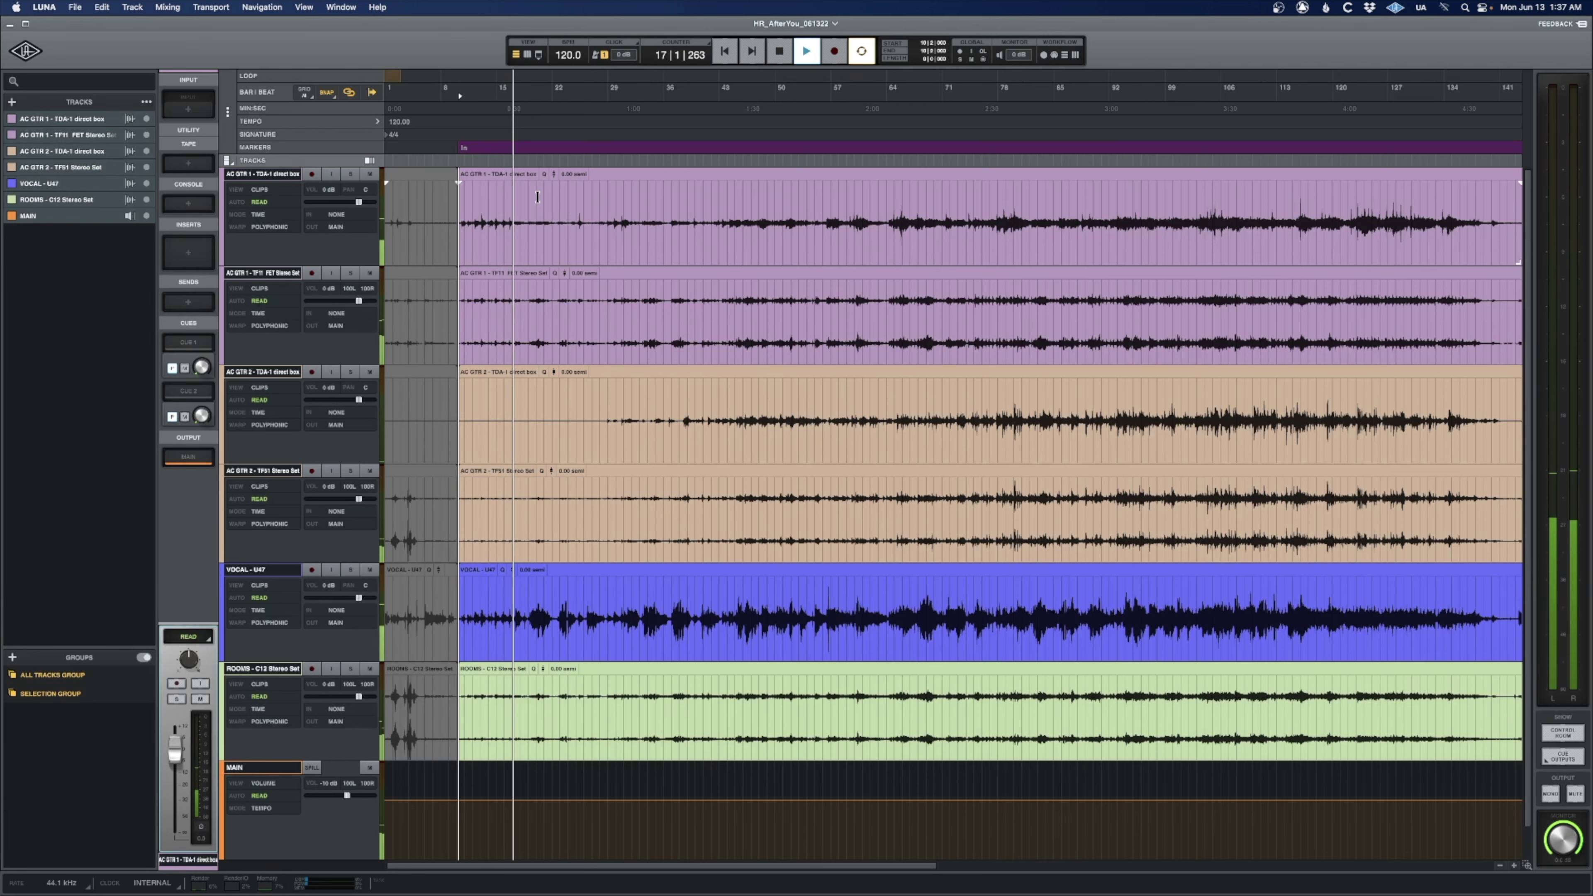
pyautogui.press('m')
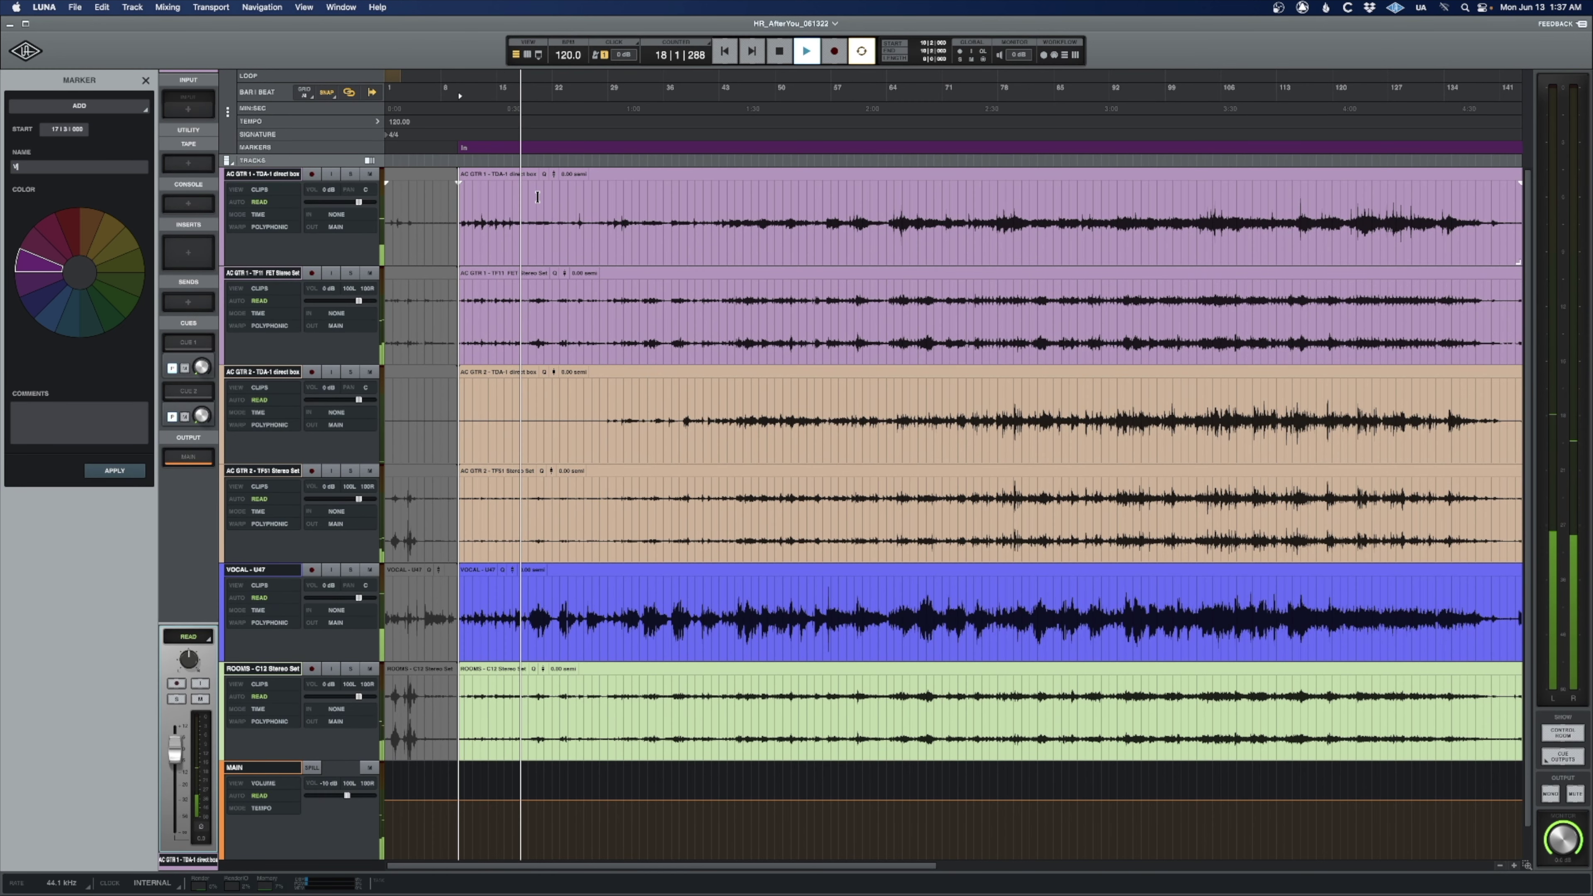
pyautogui.write('V1')
pyautogui.press('Return')
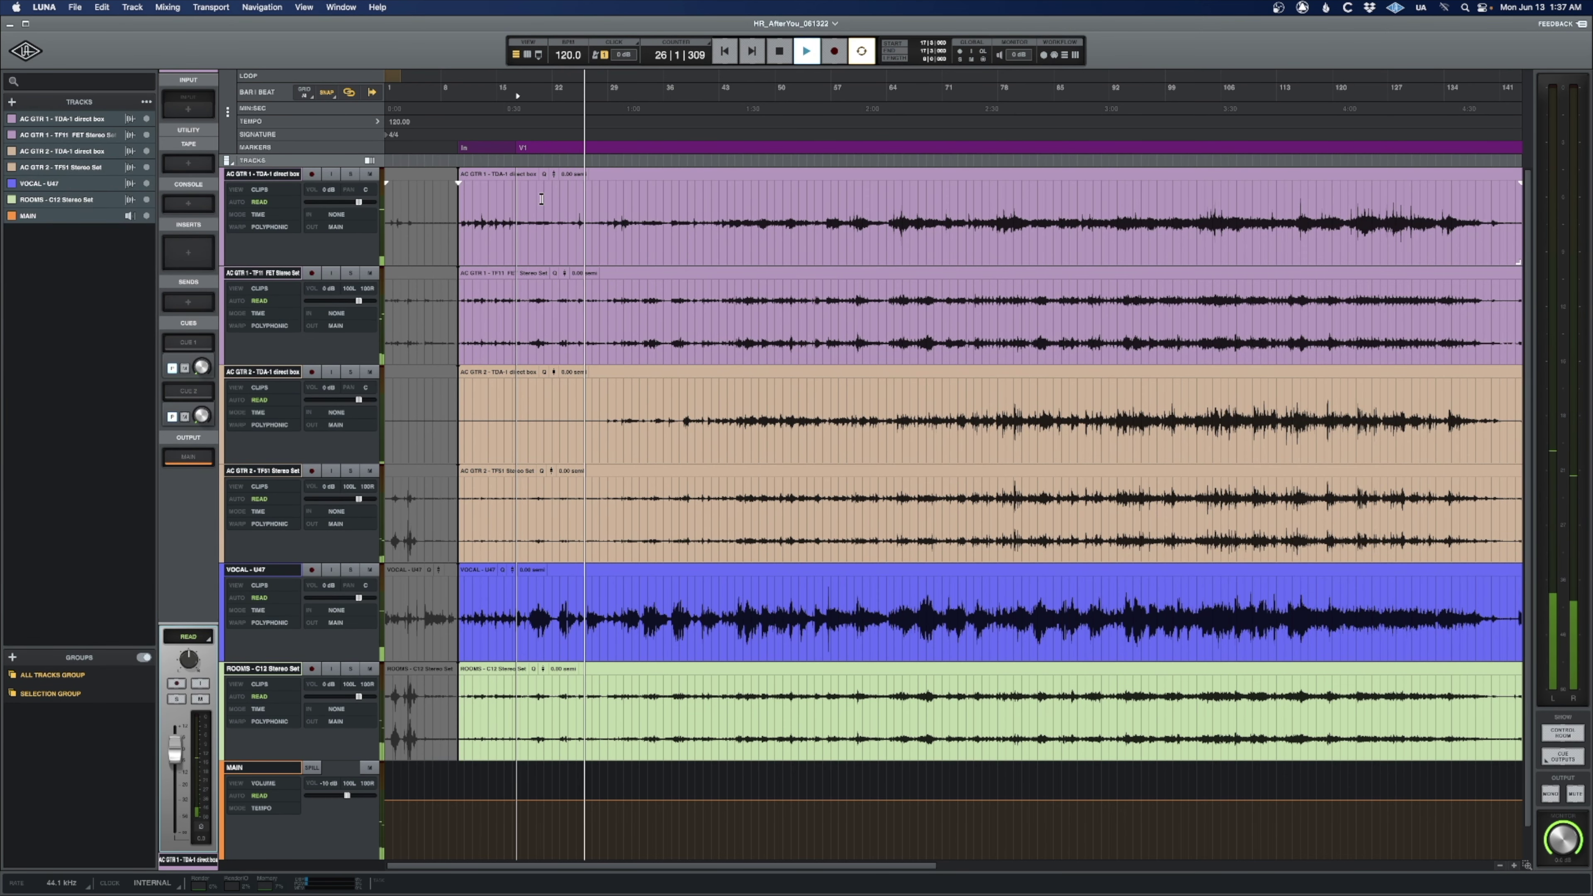
# Set the playback start to bar 28 beat 4 and, with the All Tracks Group off, select only the AC GTR 2 - TF51 Stereo Set track.
pyautogui.hscroll(2, 542, 199)
pyautogui.hscroll(1, 541, 198)
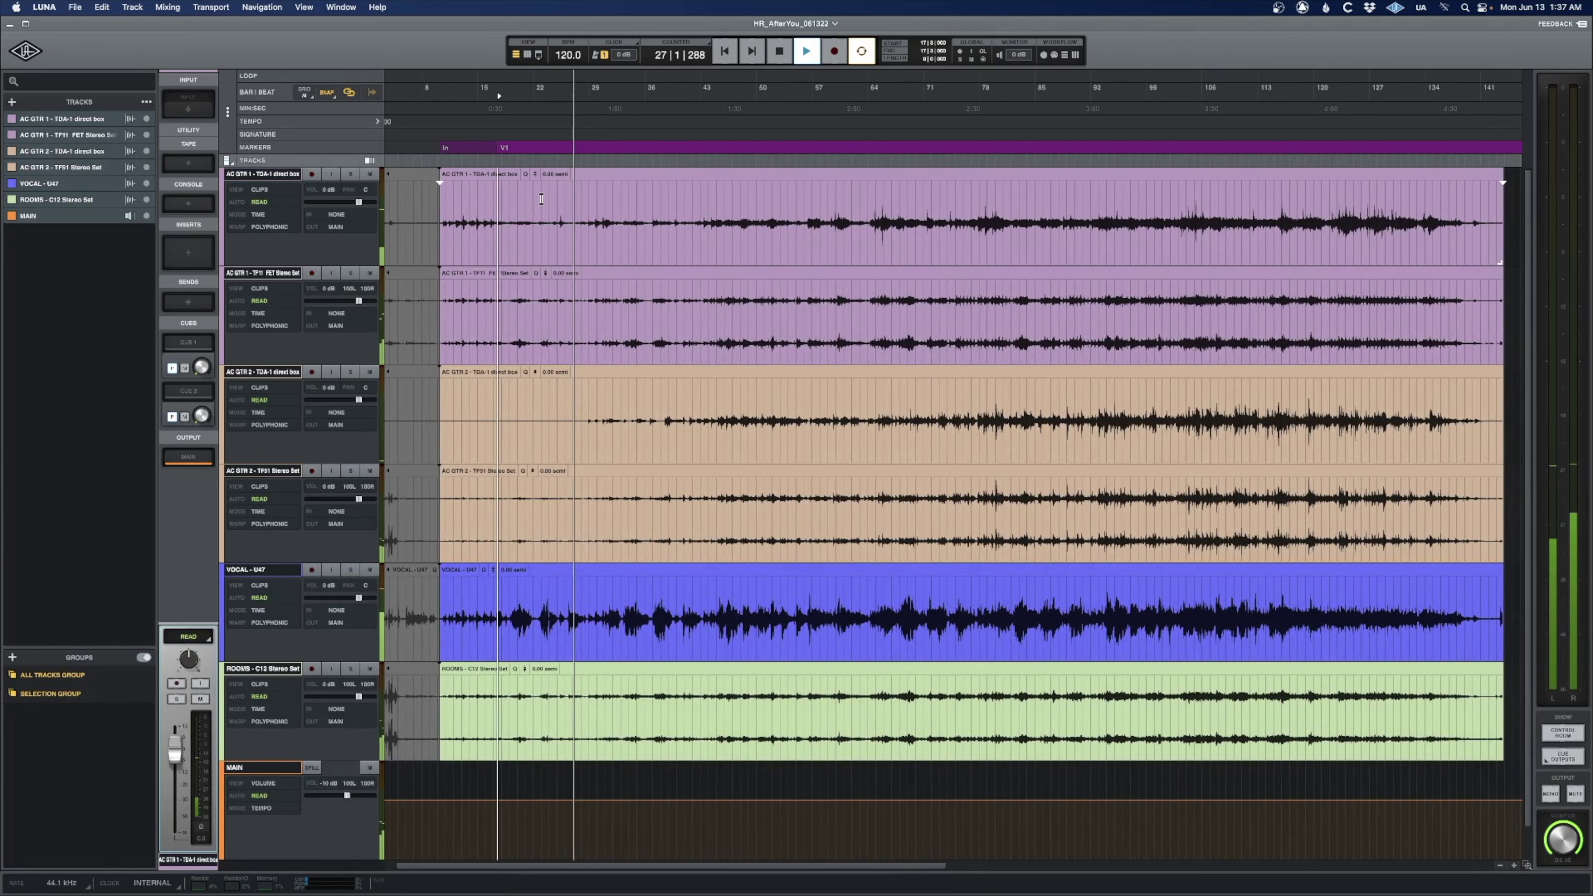
pyautogui.scroll(5, 541, 199)
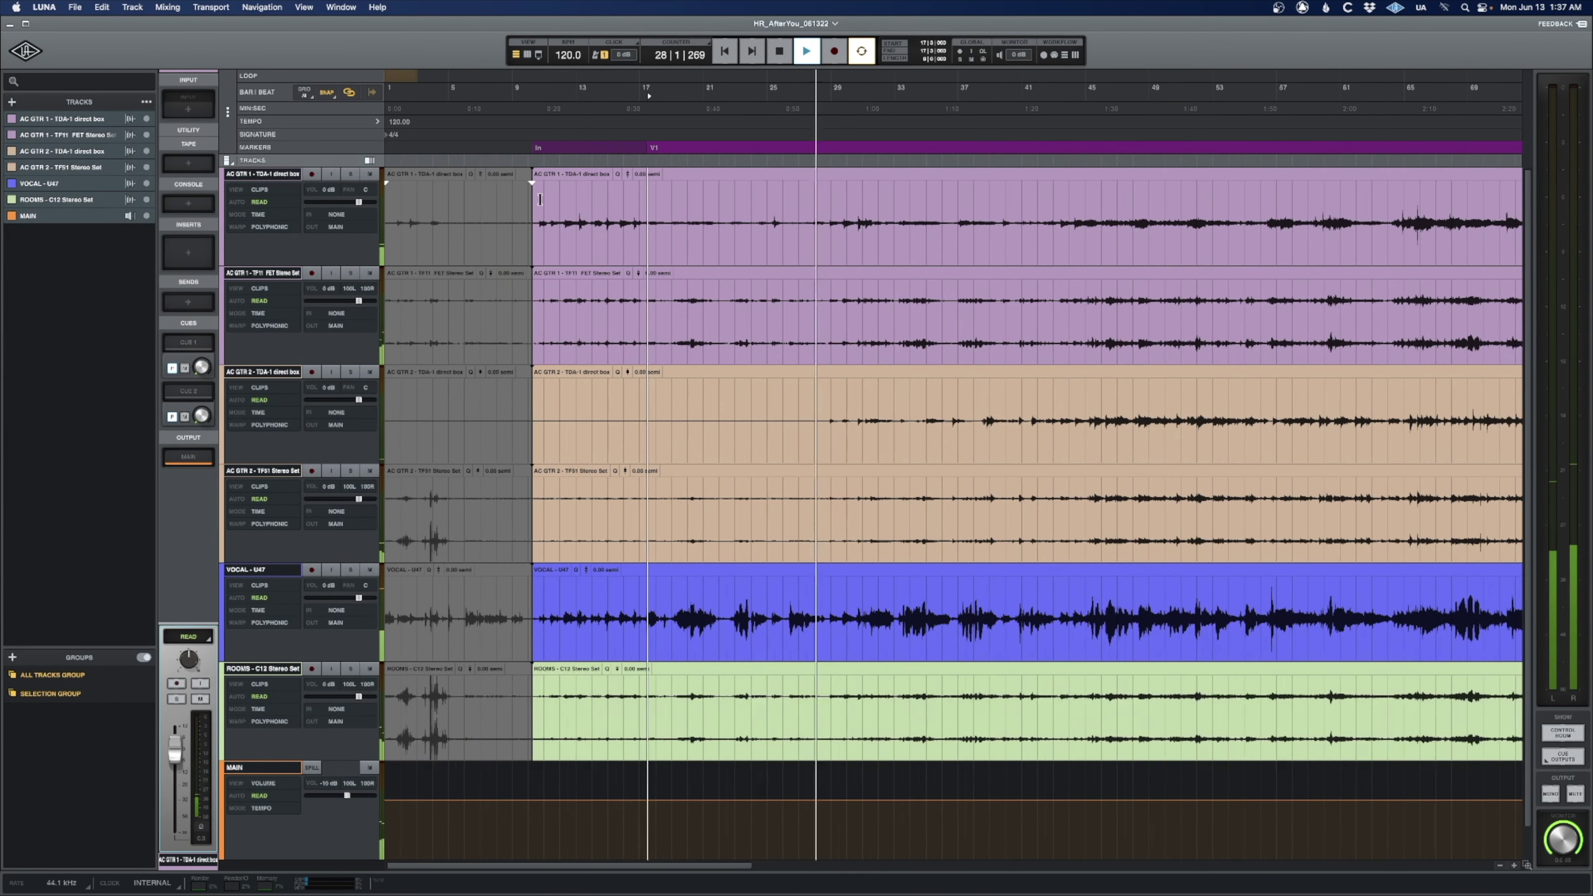
pyautogui.hscroll(10, 673, 201)
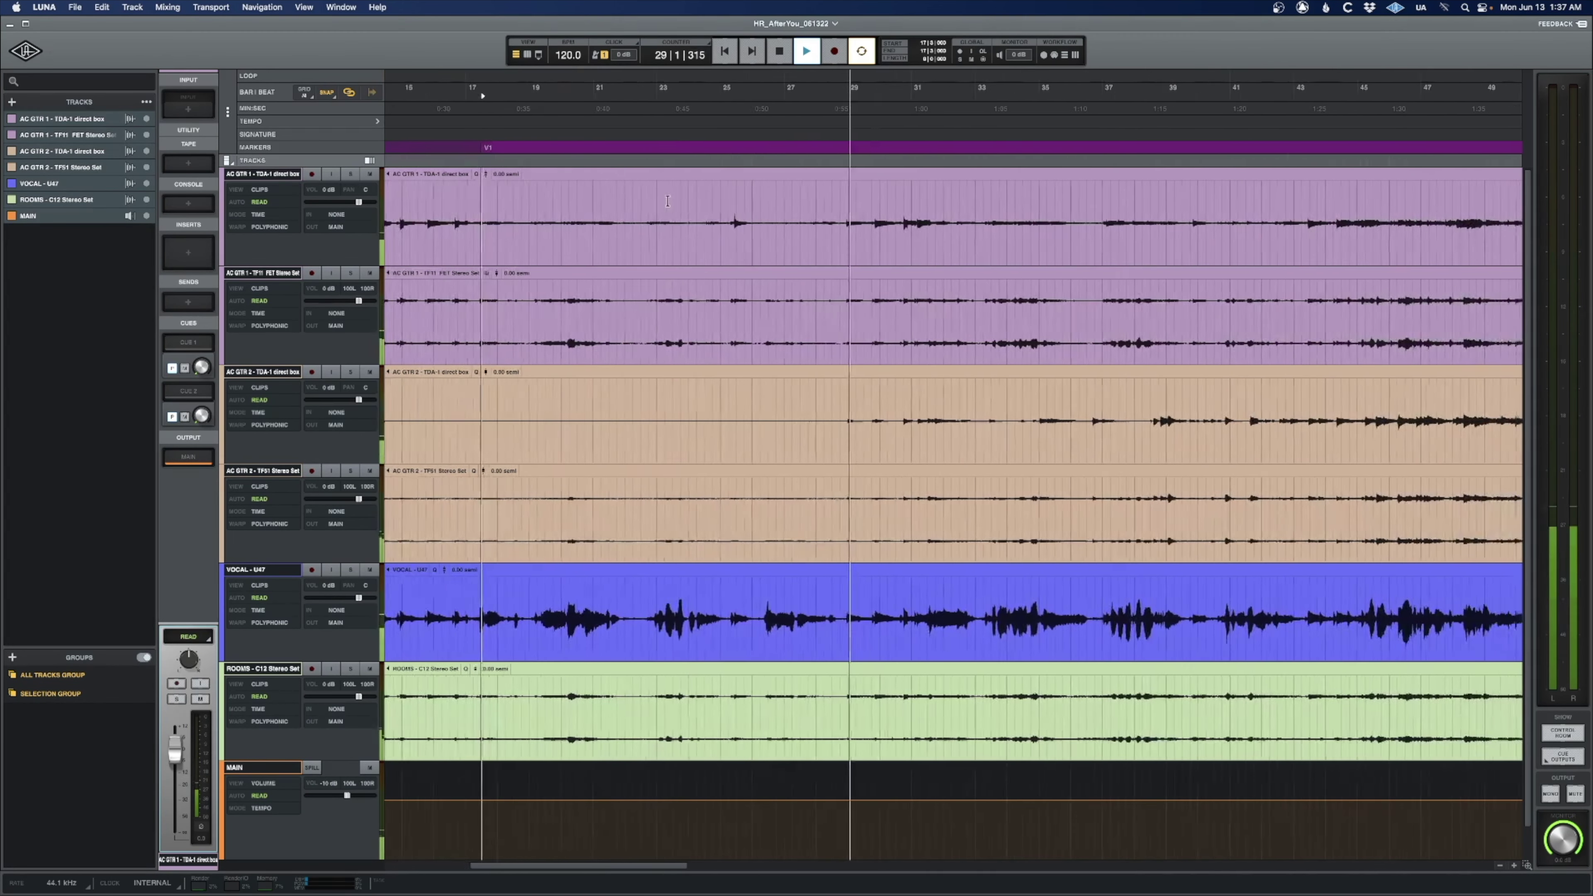
pyautogui.scroll(-3, 667, 201)
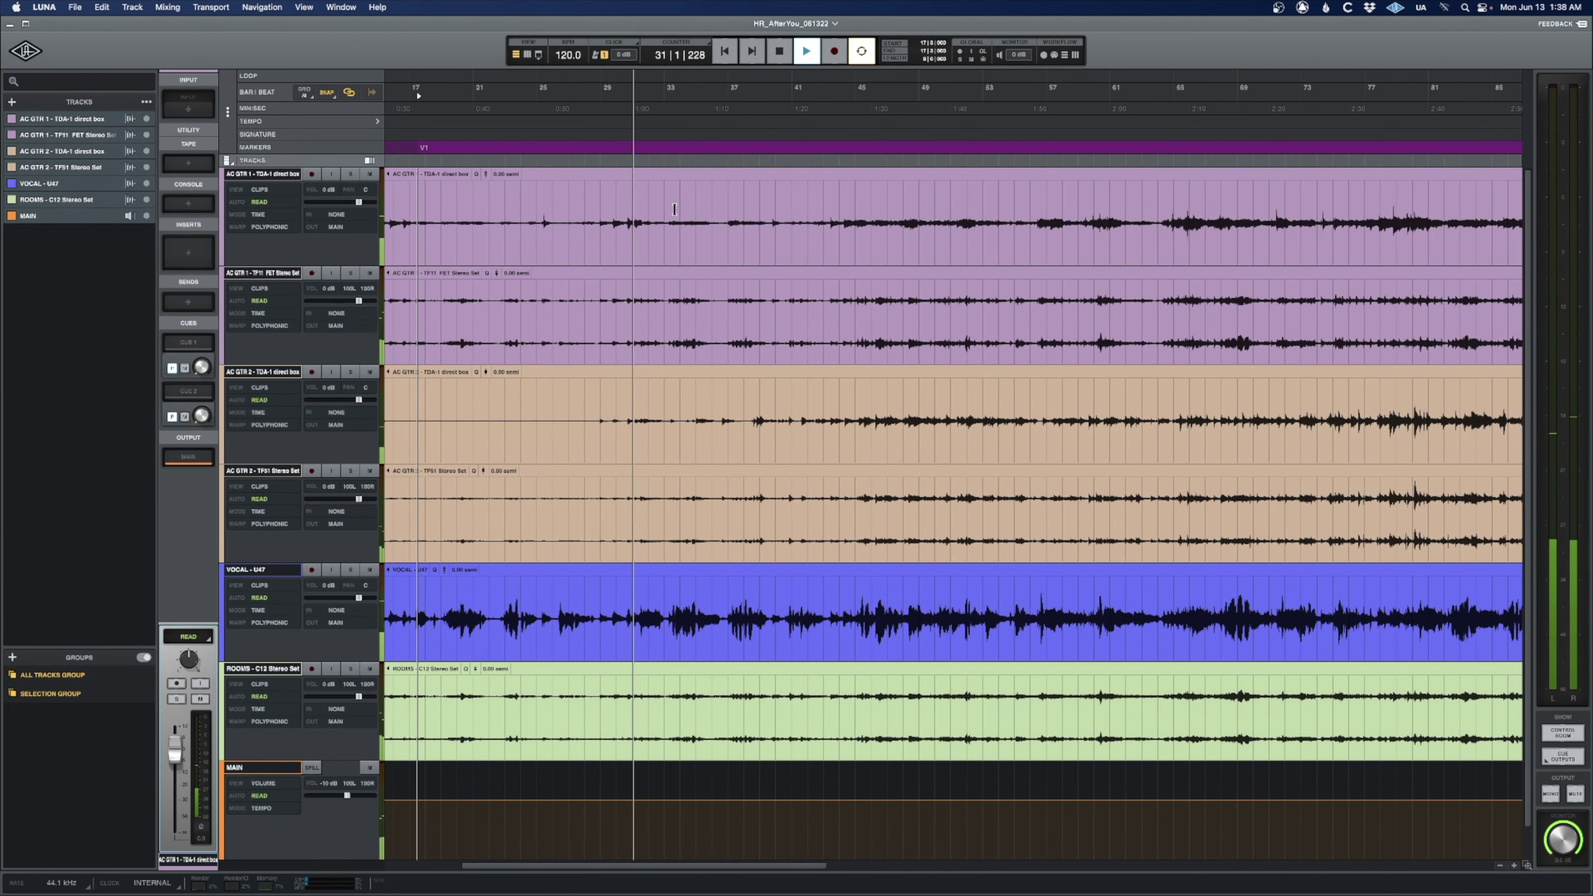
pyautogui.click(596, 411)
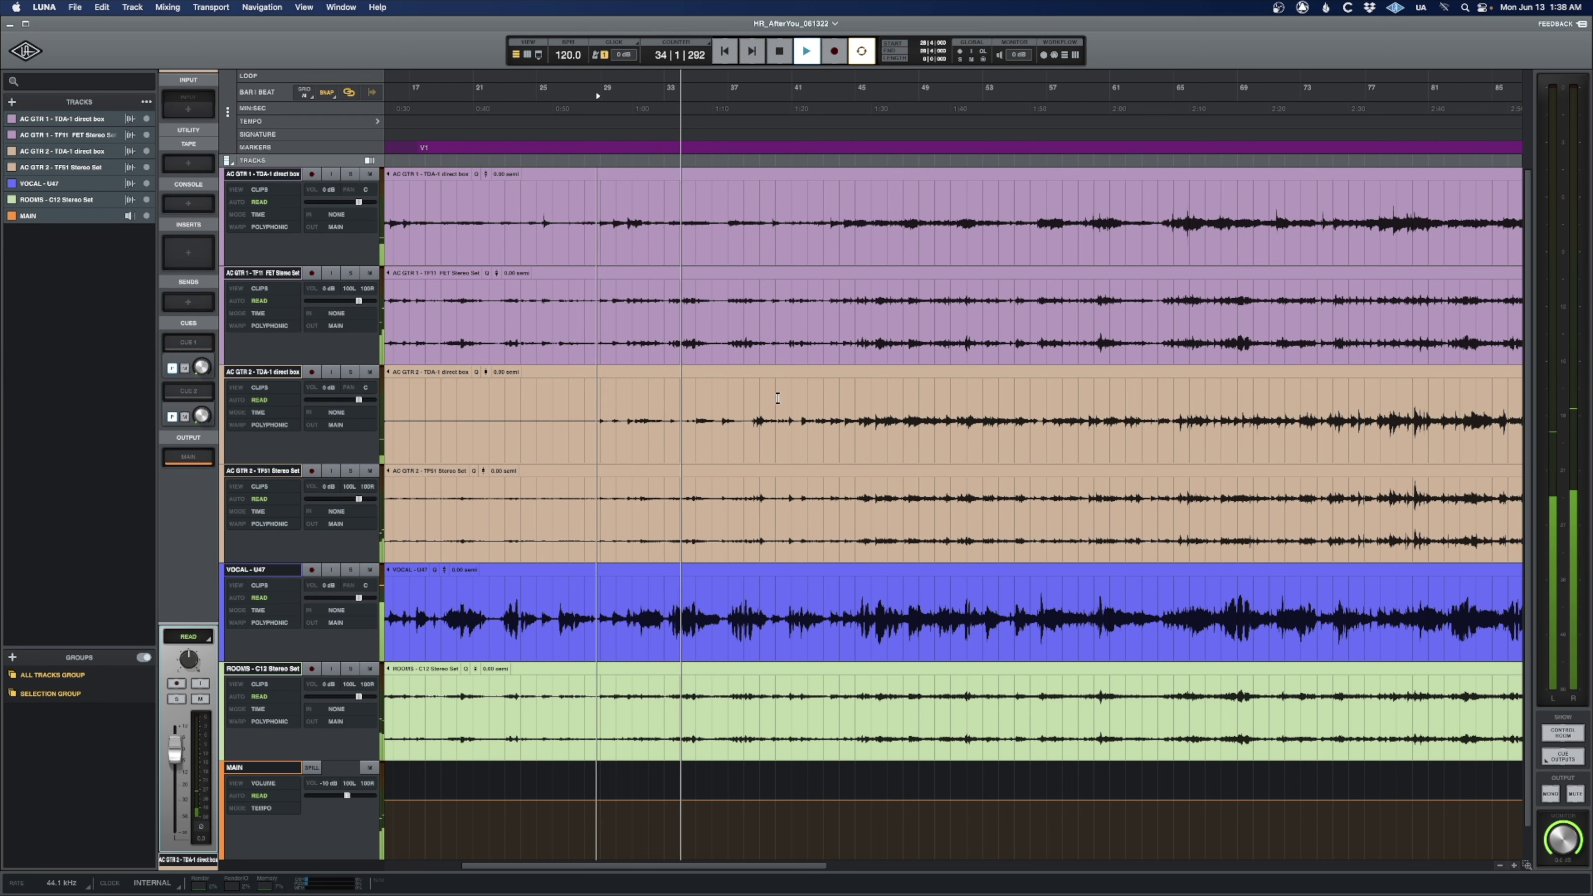
pyautogui.press('space')
pyautogui.click(270, 470)
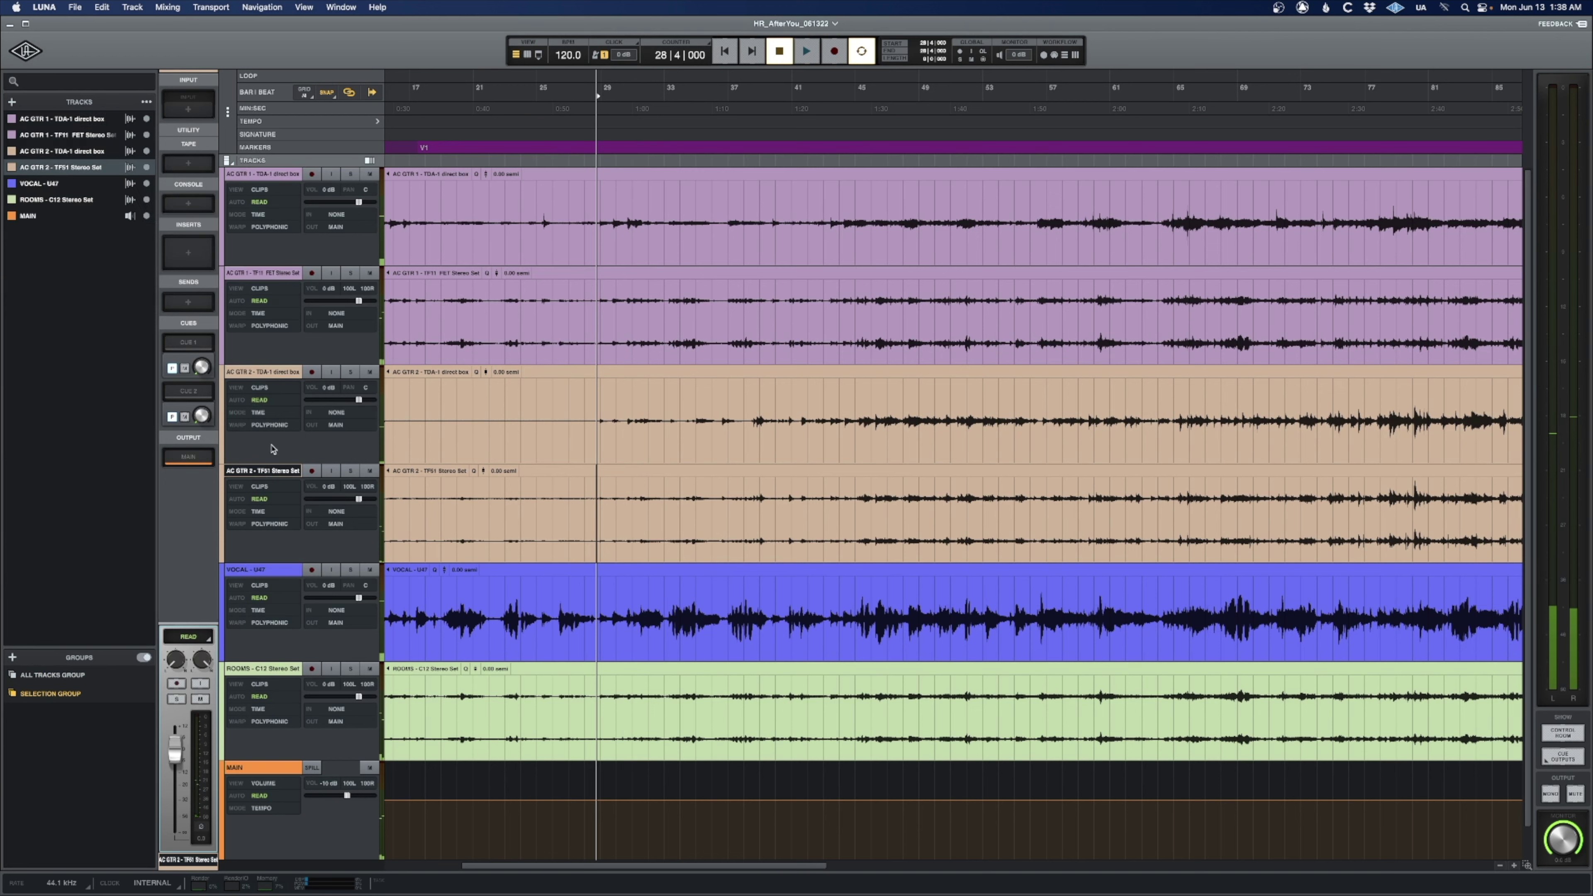
# Solo the AC GTR 2 pair and the AC GTR 1 pair in turn from bar 28 beat 4 to listen for noises.
pyautogui.press('space')
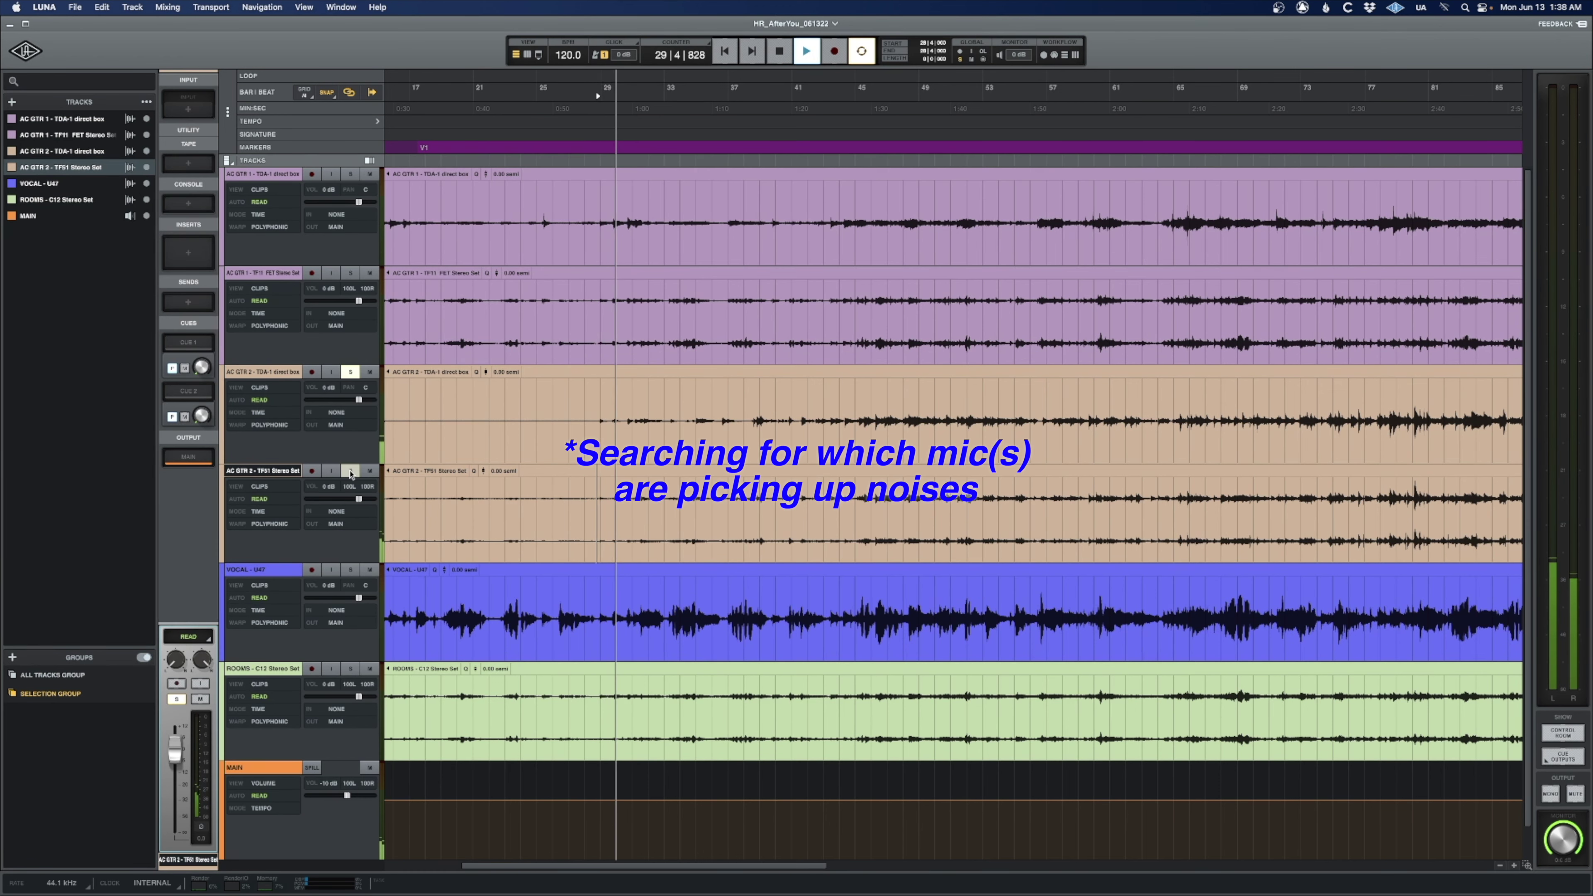
pyautogui.click(351, 371)
pyautogui.click(350, 273)
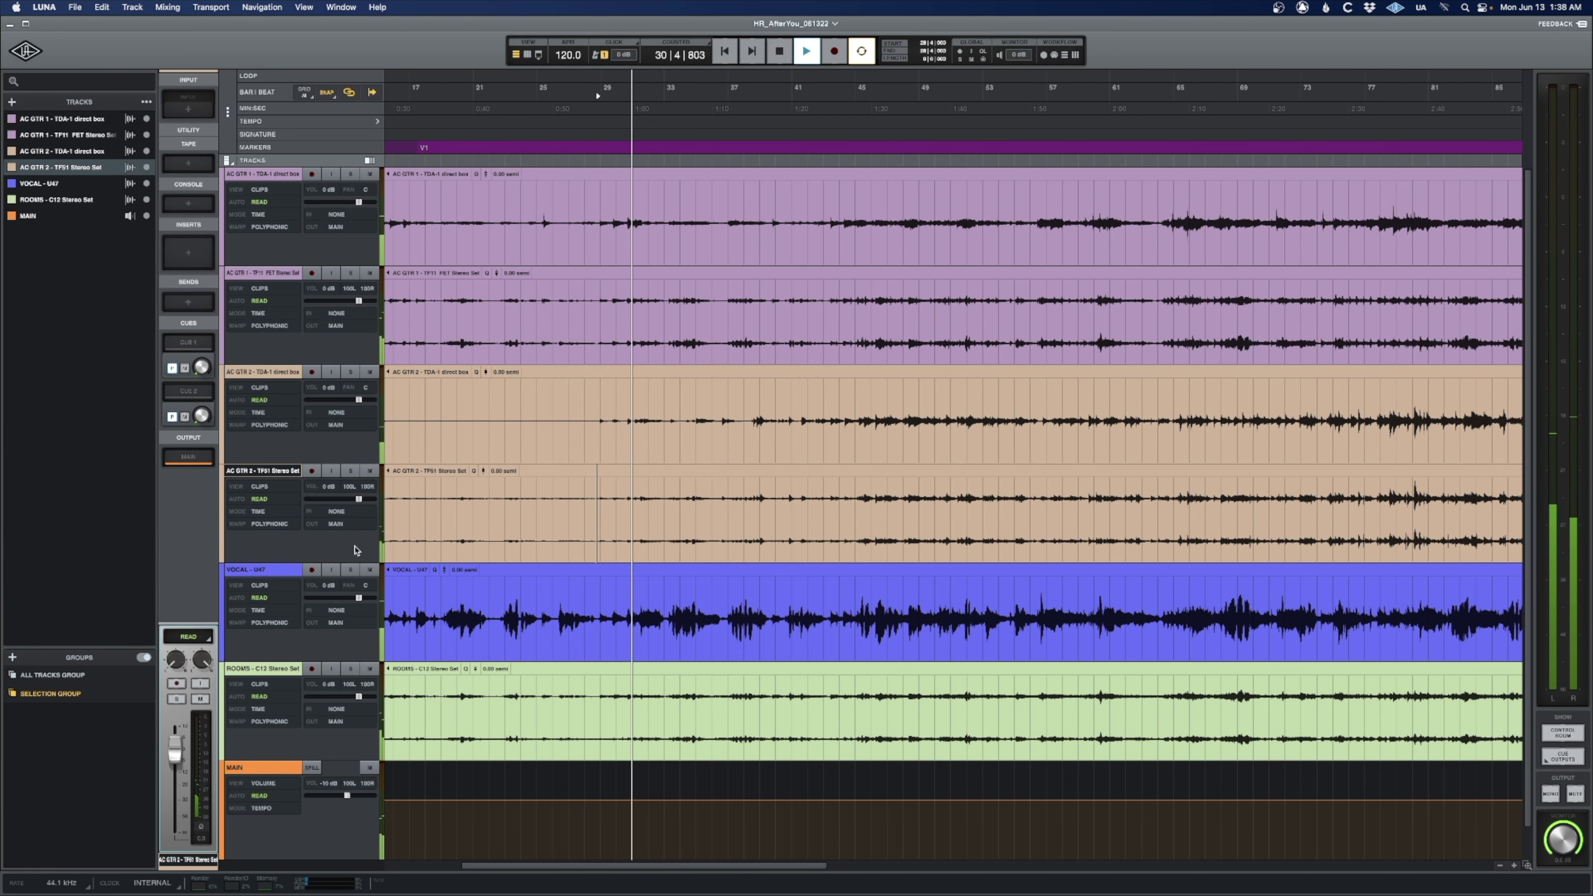
pyautogui.press('space')
pyautogui.press('space')
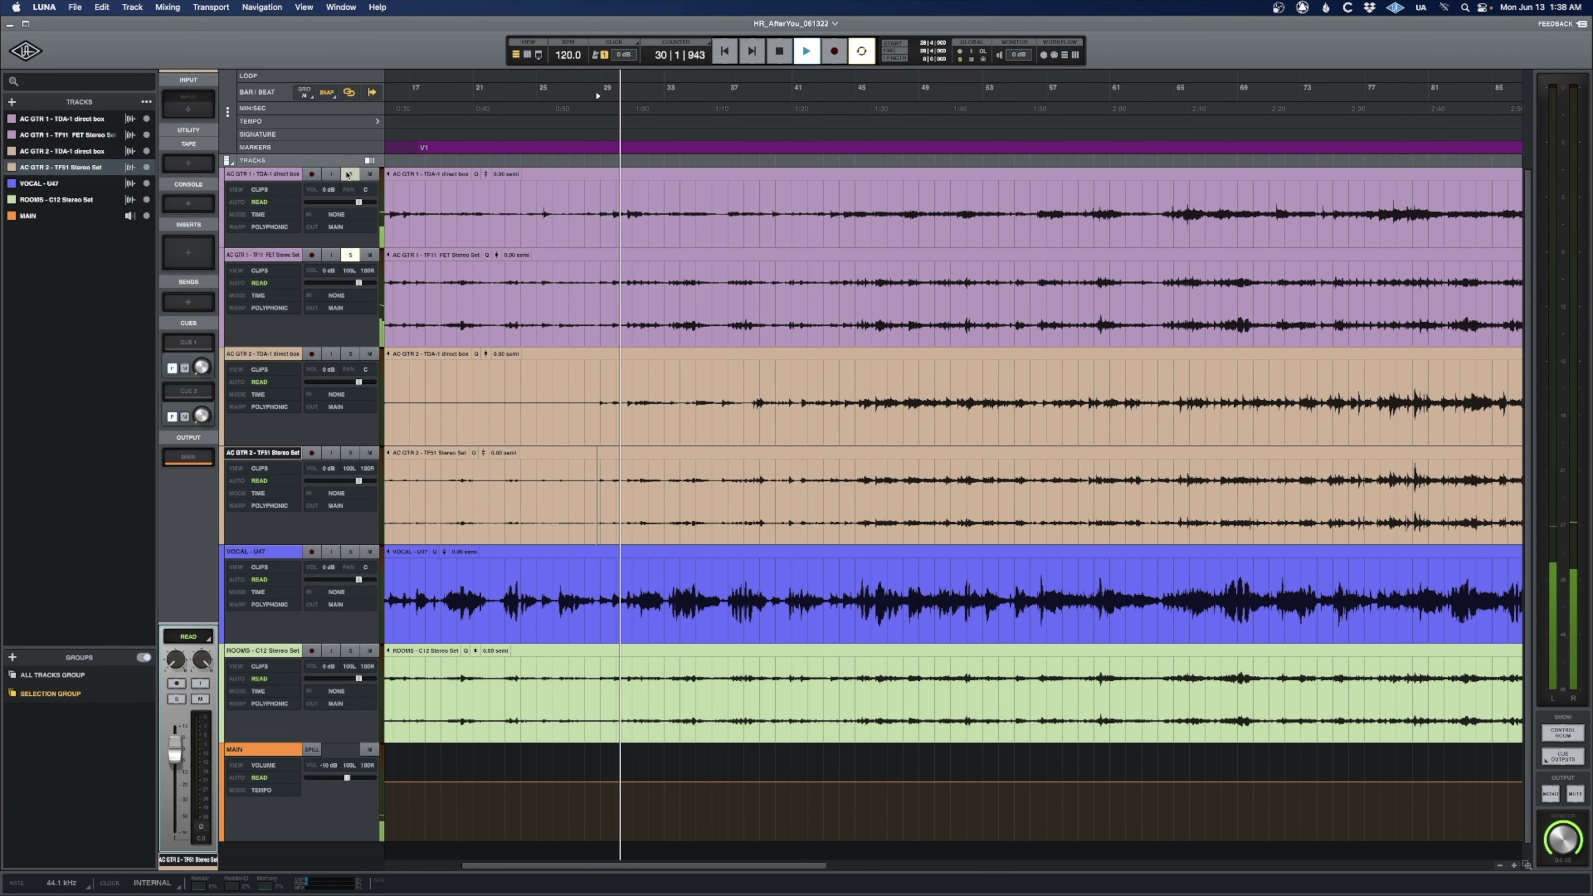
pyautogui.click(350, 255)
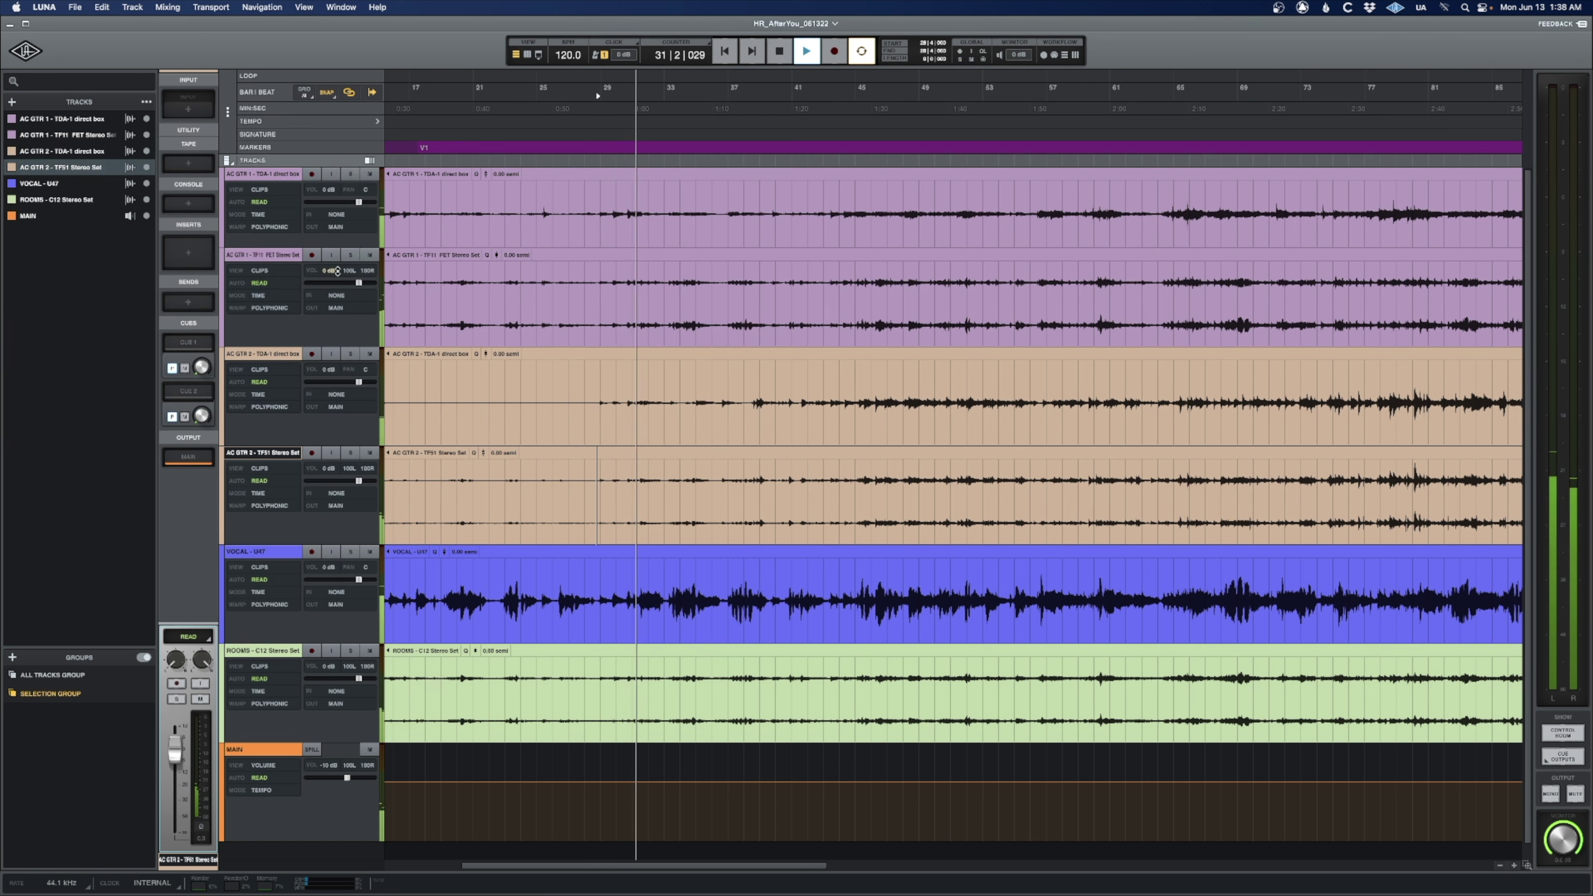
# Solo the ROOMS - C12 Stereo Set track from bar 28 beat 4 to check for noises, then unsolo it and stop playback.
pyautogui.click(349, 652)
pyautogui.press('space')
pyautogui.press('space')
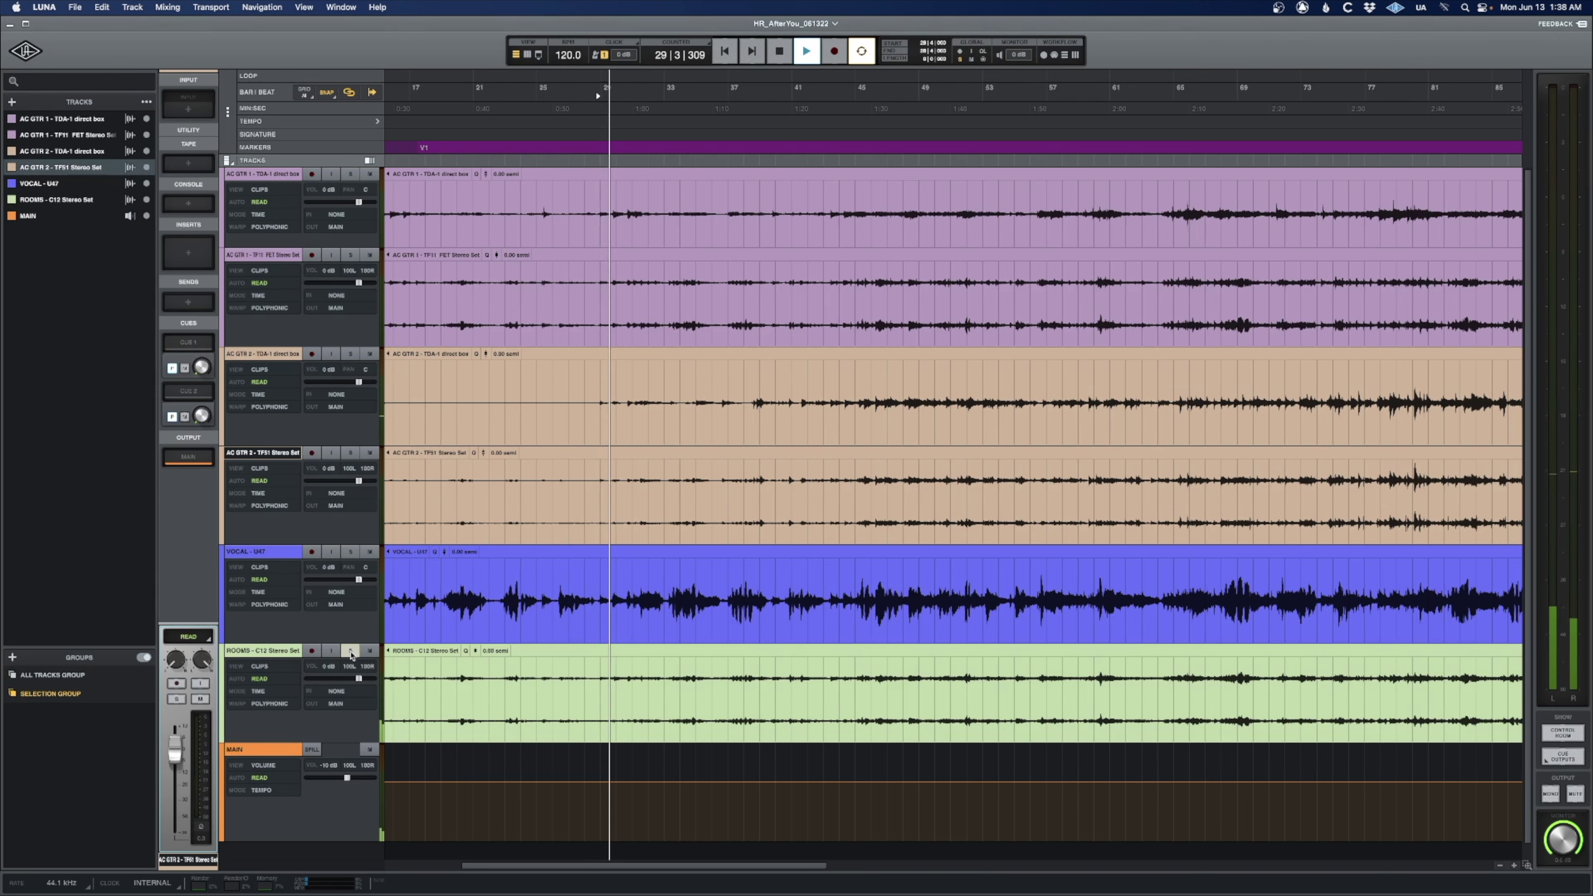
pyautogui.click(350, 652)
pyautogui.press('space')
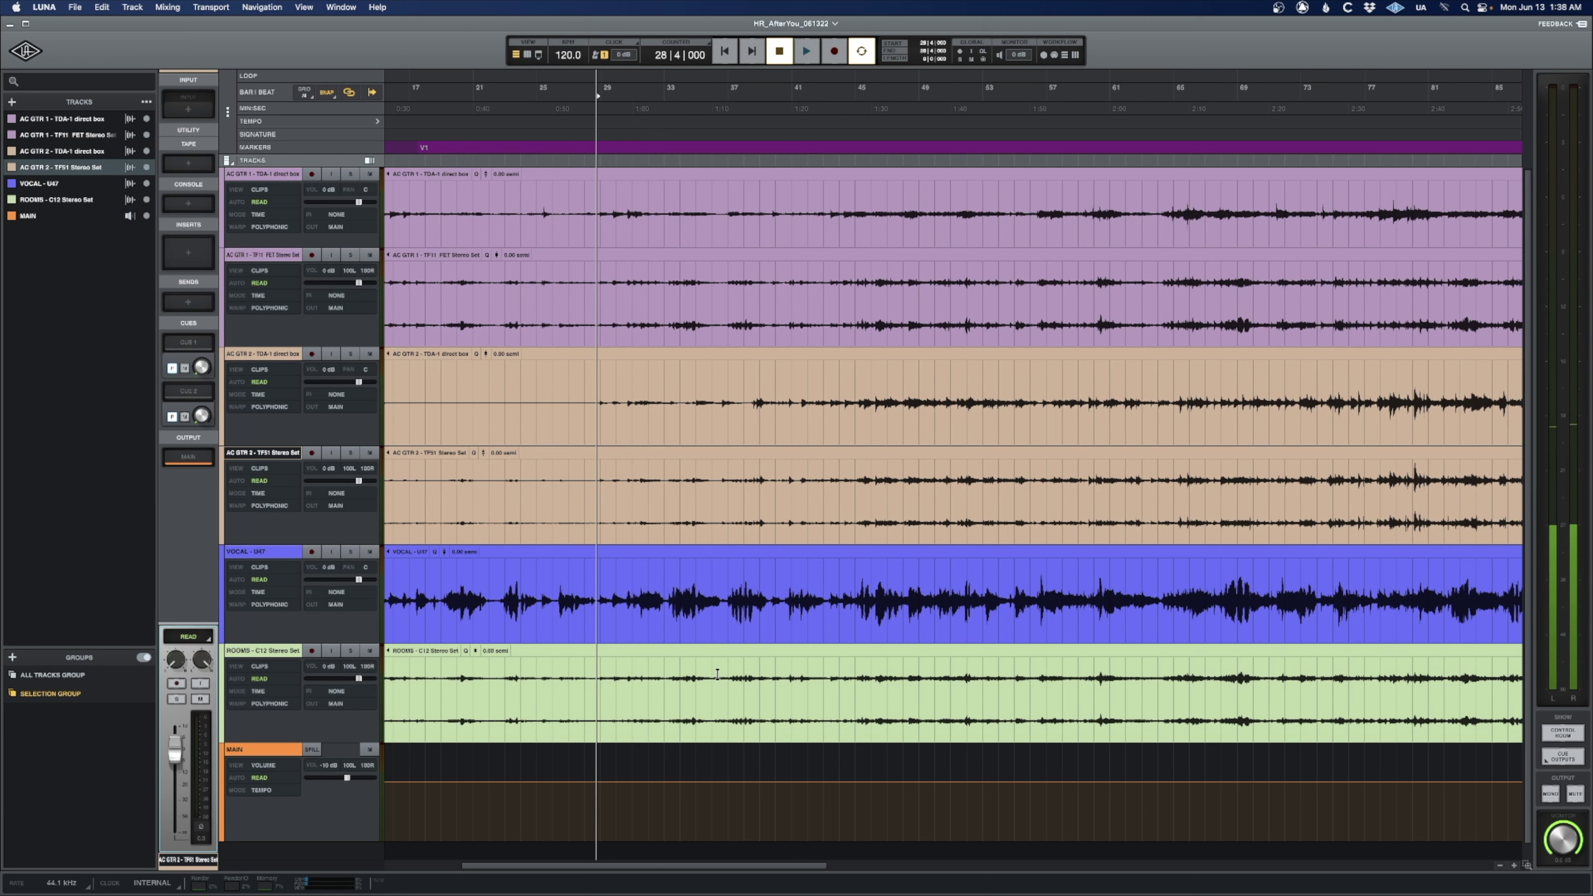
# Play the session from bar 36 and check the ROOMS - C12 Stereo Set track by soloing and unsoloing it.
pyautogui.click(670, 676)
pyautogui.hotkey('ctrl', 'shift', 'f')
pyautogui.press('space')
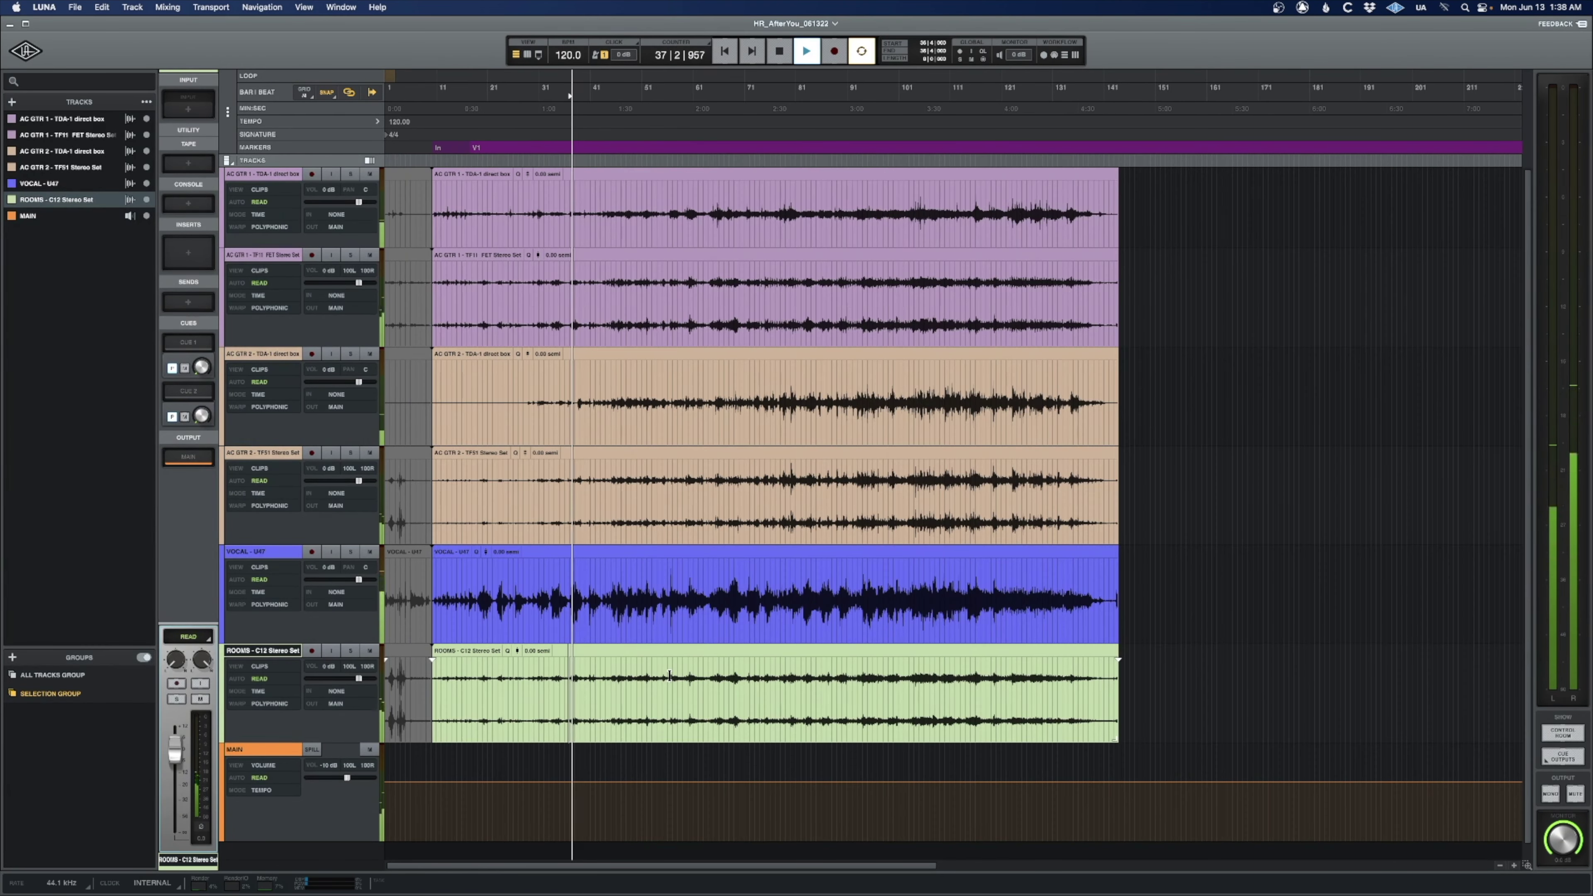
pyautogui.hotkey('ctrl', ']')
pyautogui.hotkey('ctrl', ']')
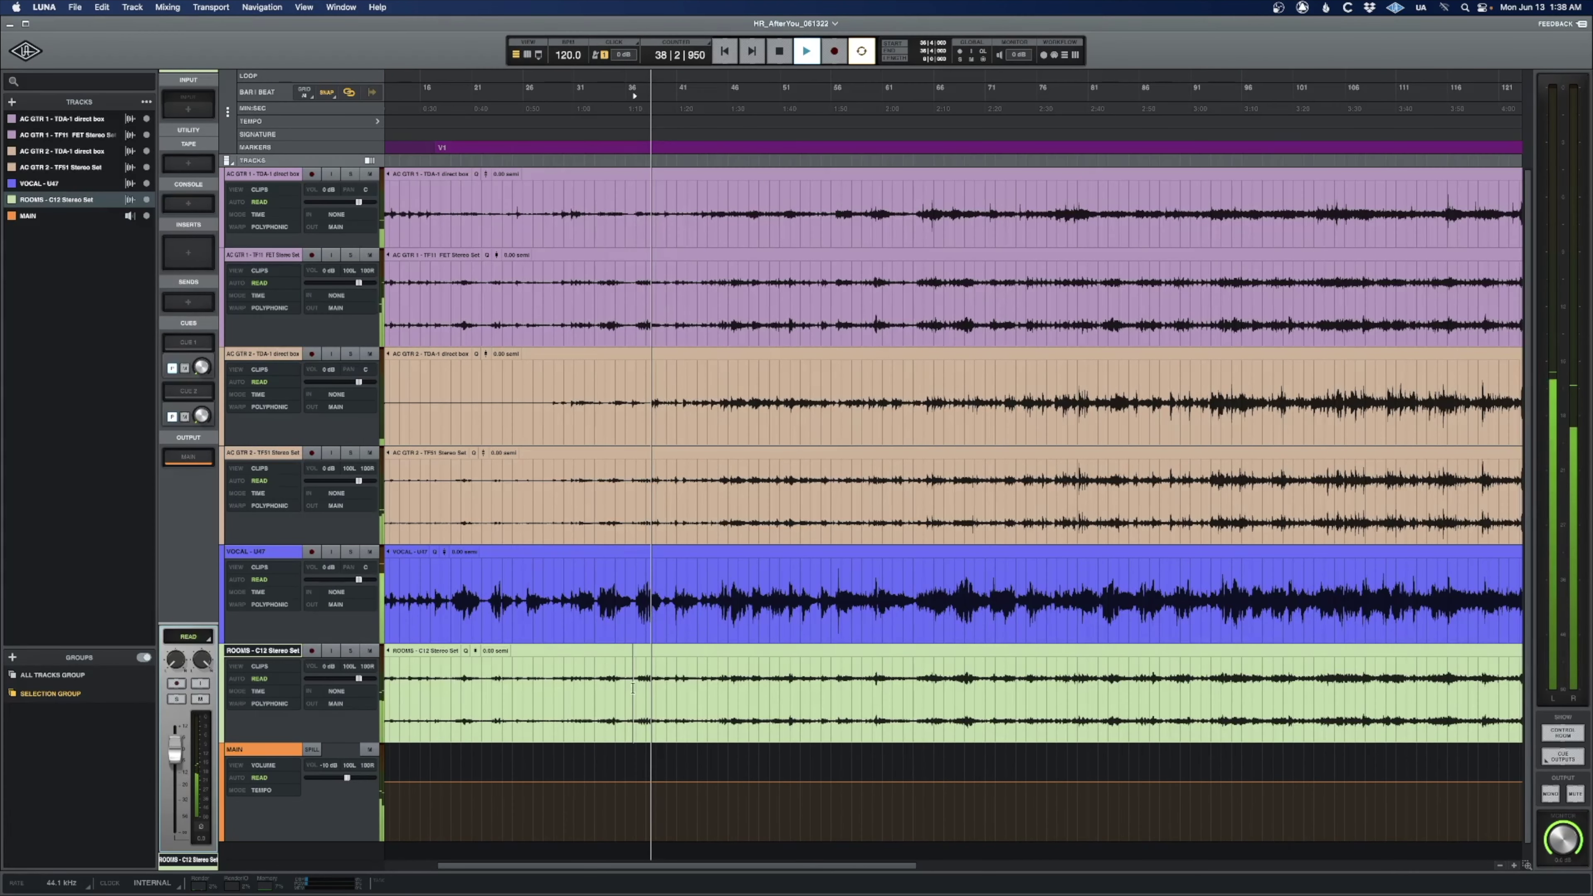
pyautogui.click(351, 651)
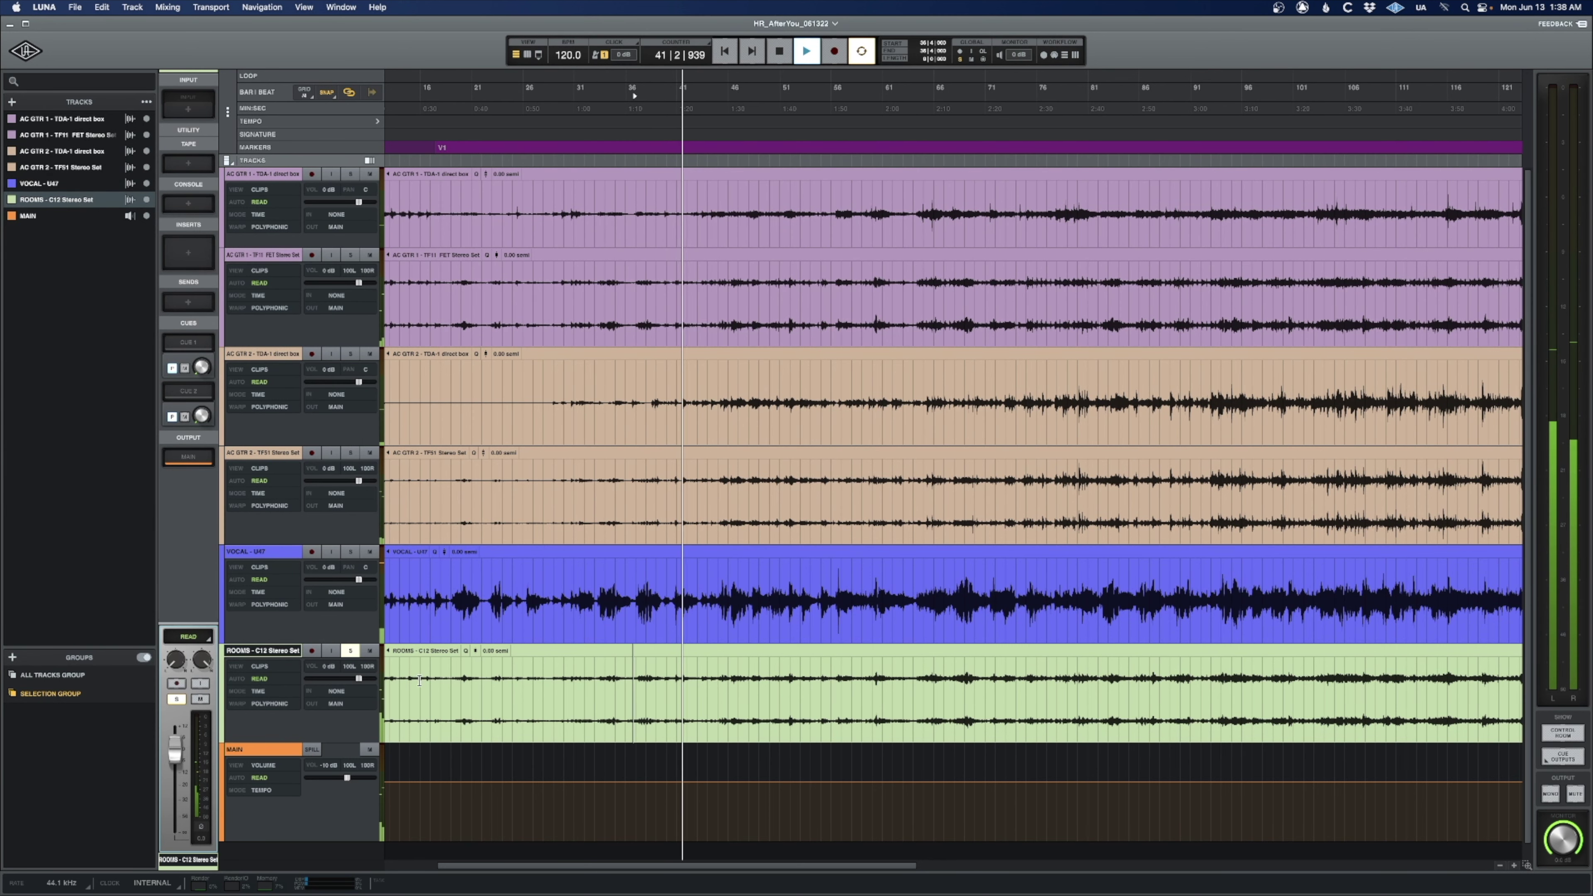
pyautogui.click(351, 651)
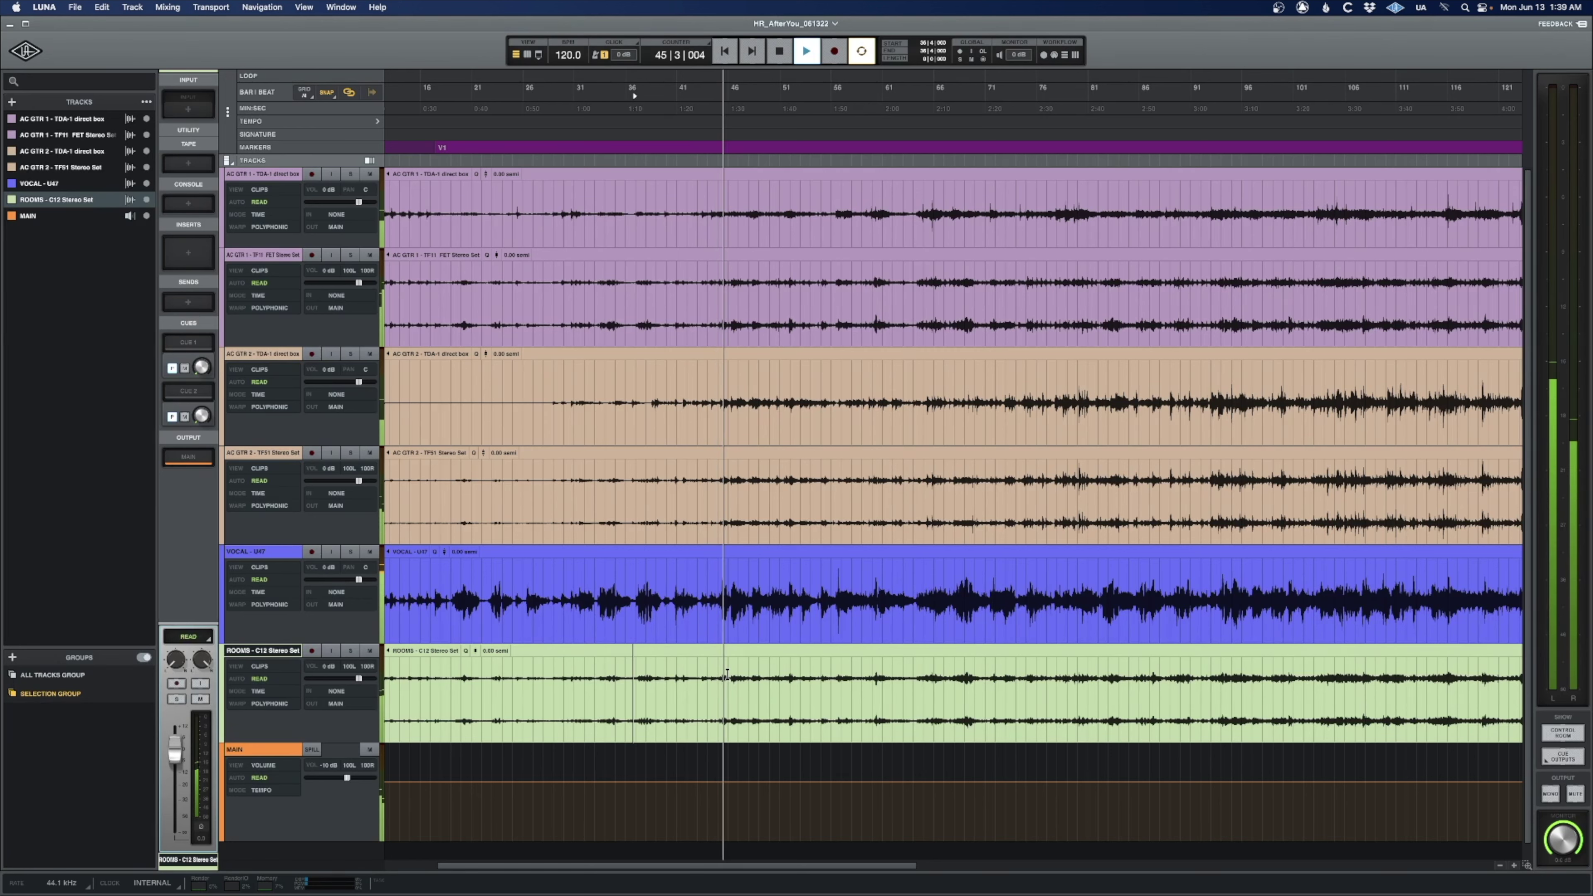
# During playback, add markers named "C1" at bar 46 and "V2" at bar 66.
pyautogui.press('m')
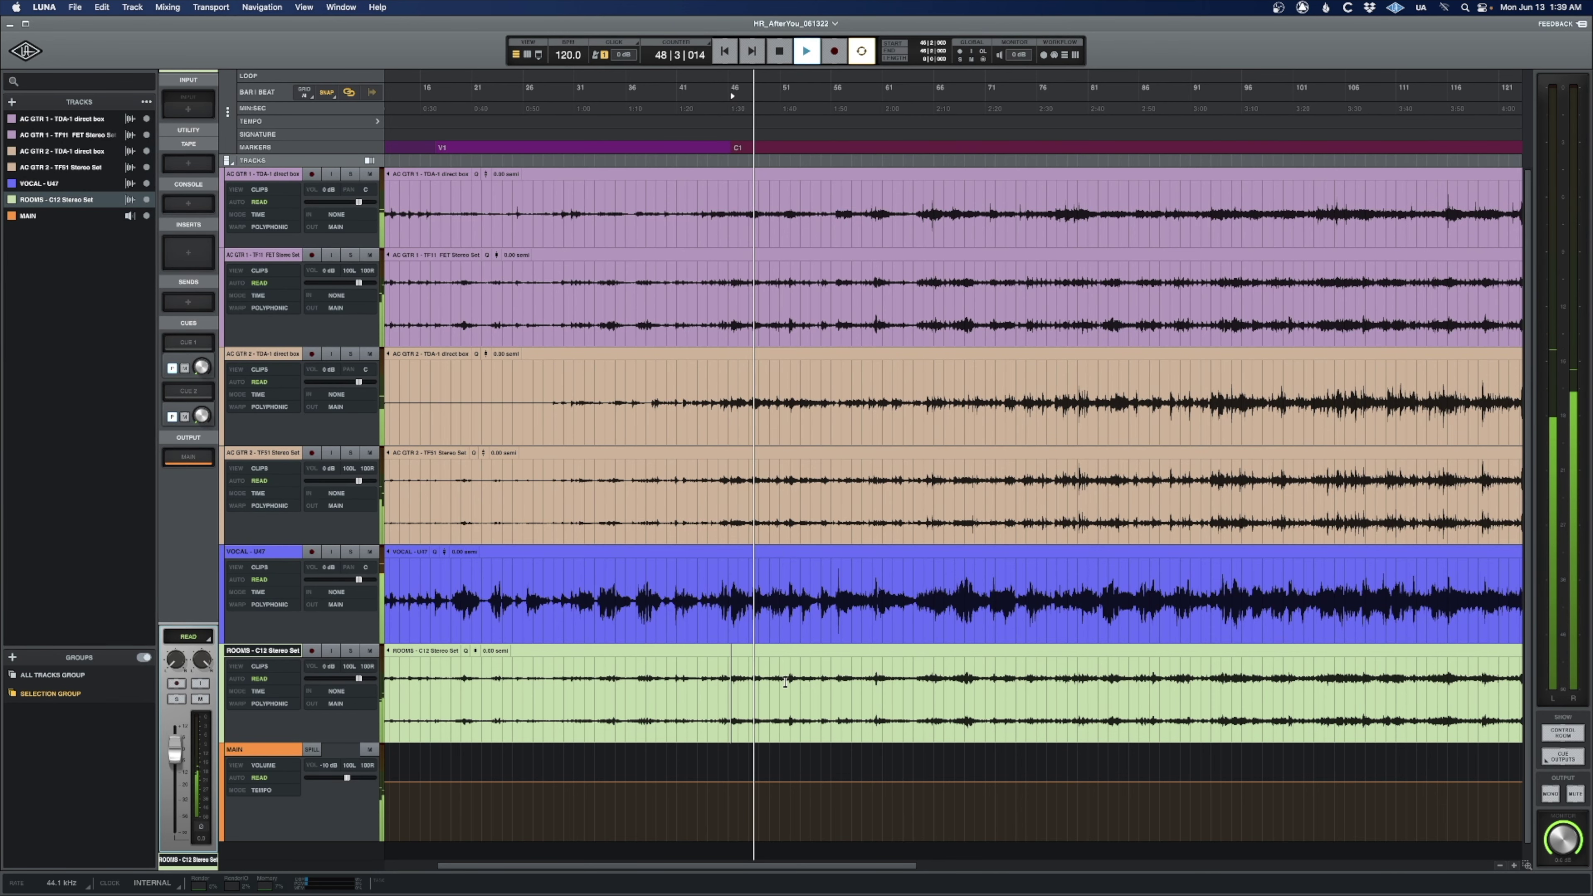
pyautogui.hscroll(5, 785, 682)
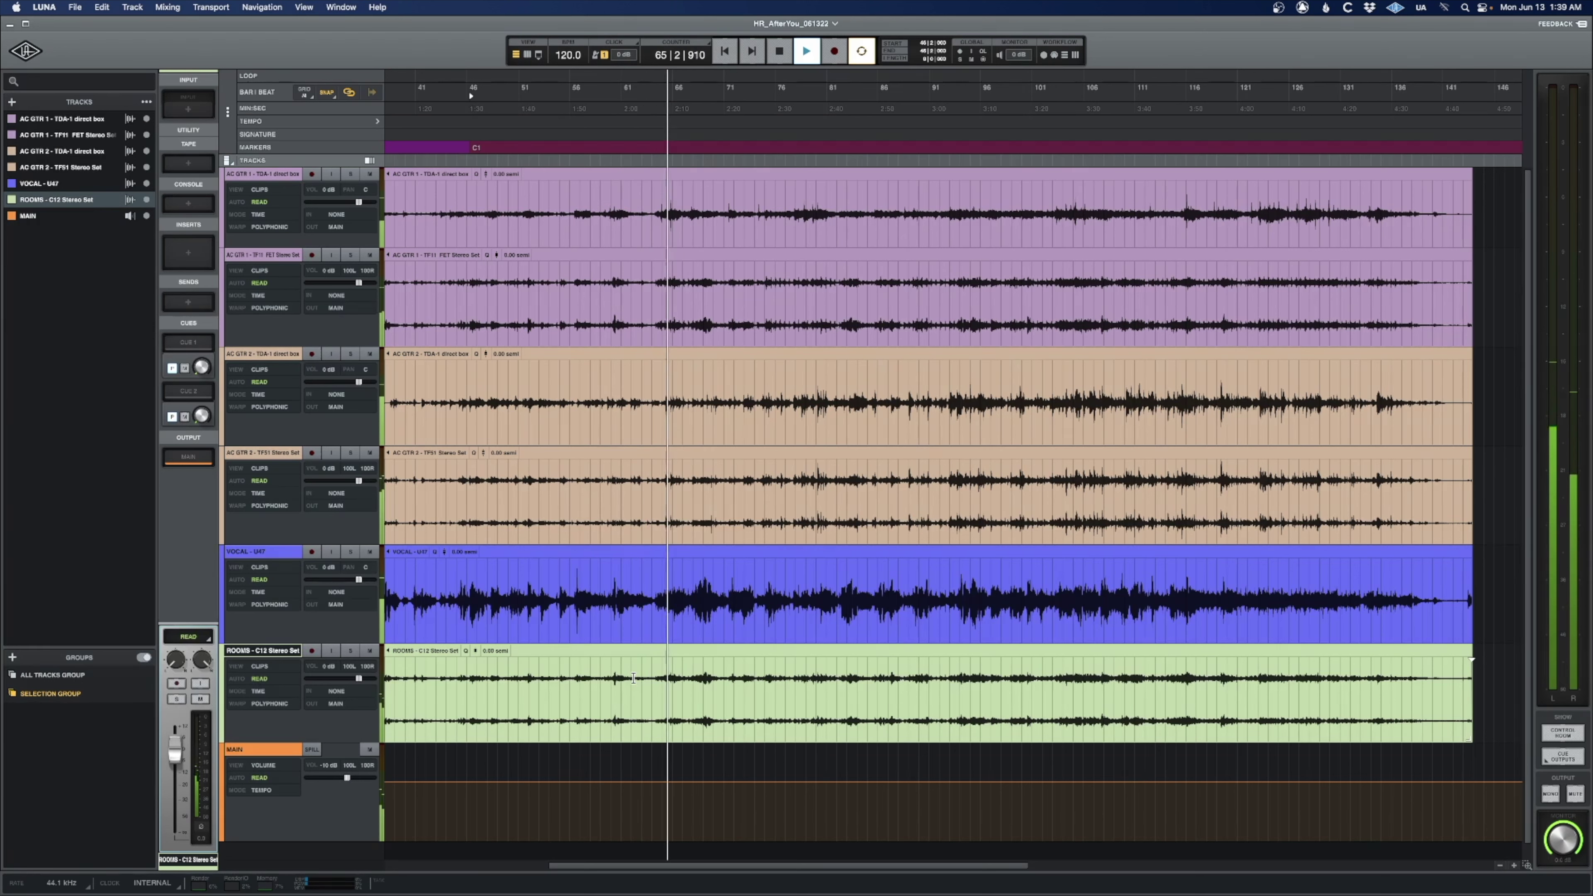
pyautogui.write('m')
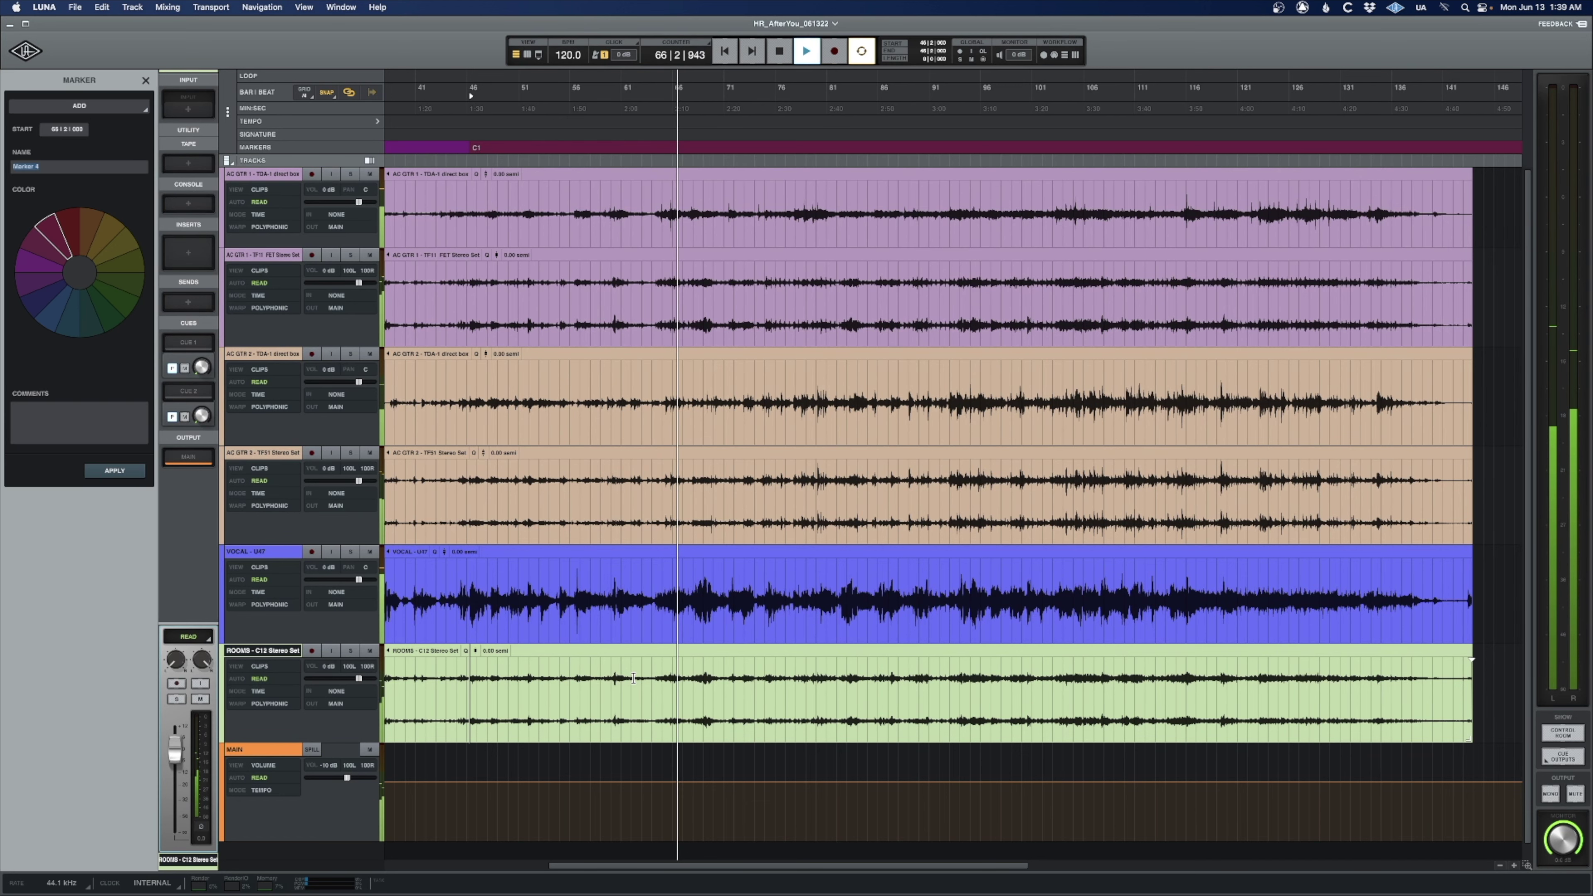
pyautogui.write('V2')
pyautogui.press('Return')
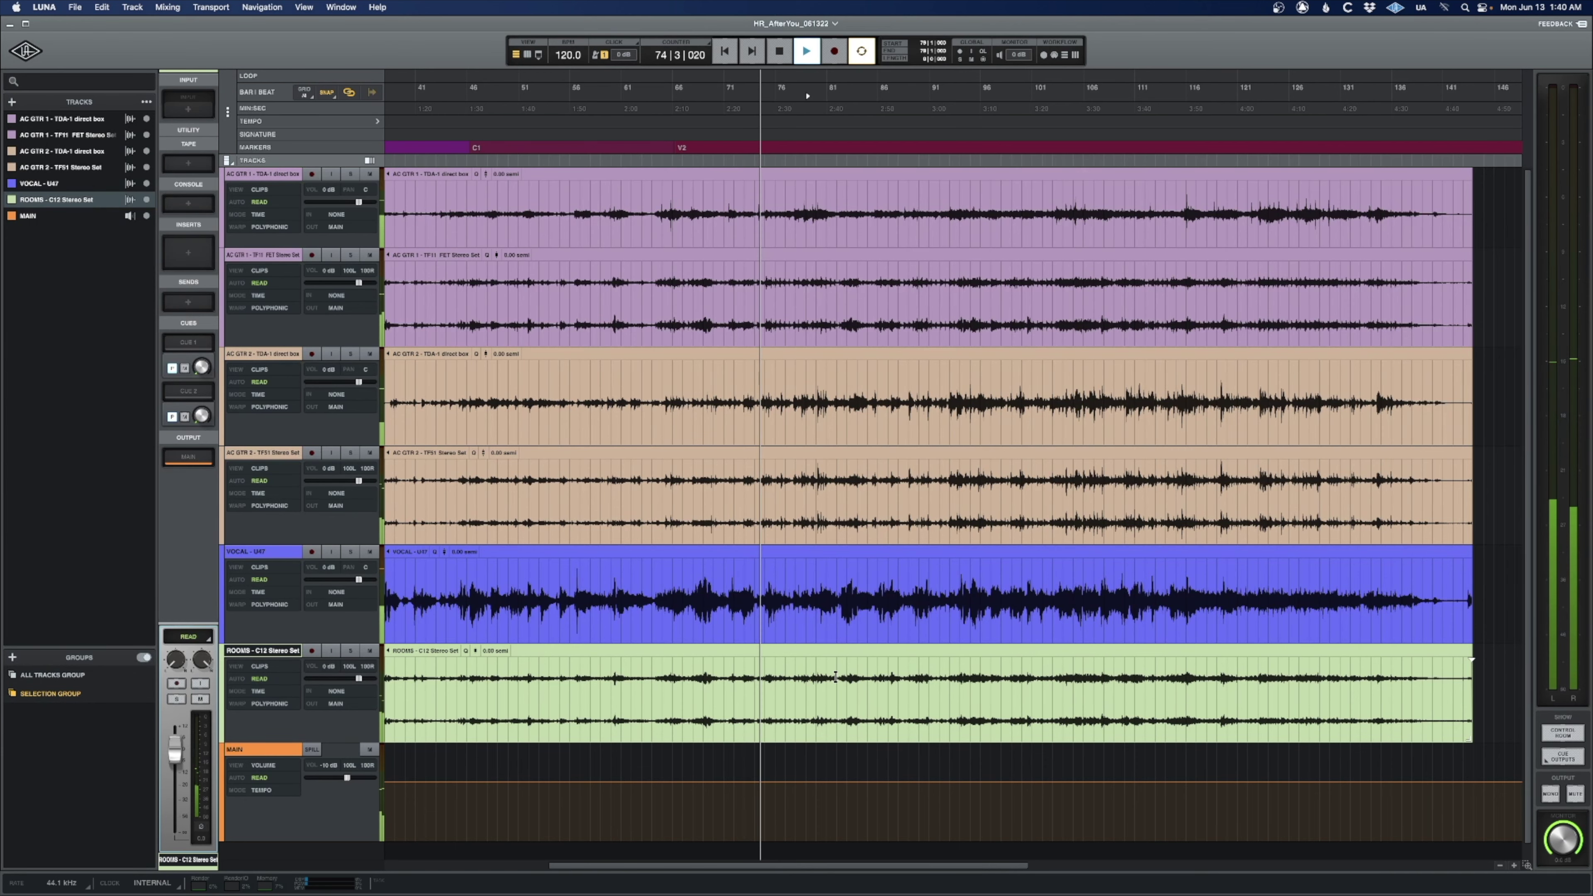
# Add markers named "C2" at about bar 94 and "Coda" at about bar 123 during playback.
pyautogui.click(894, 677)
pyautogui.write('mc2')
pyautogui.press('Return')
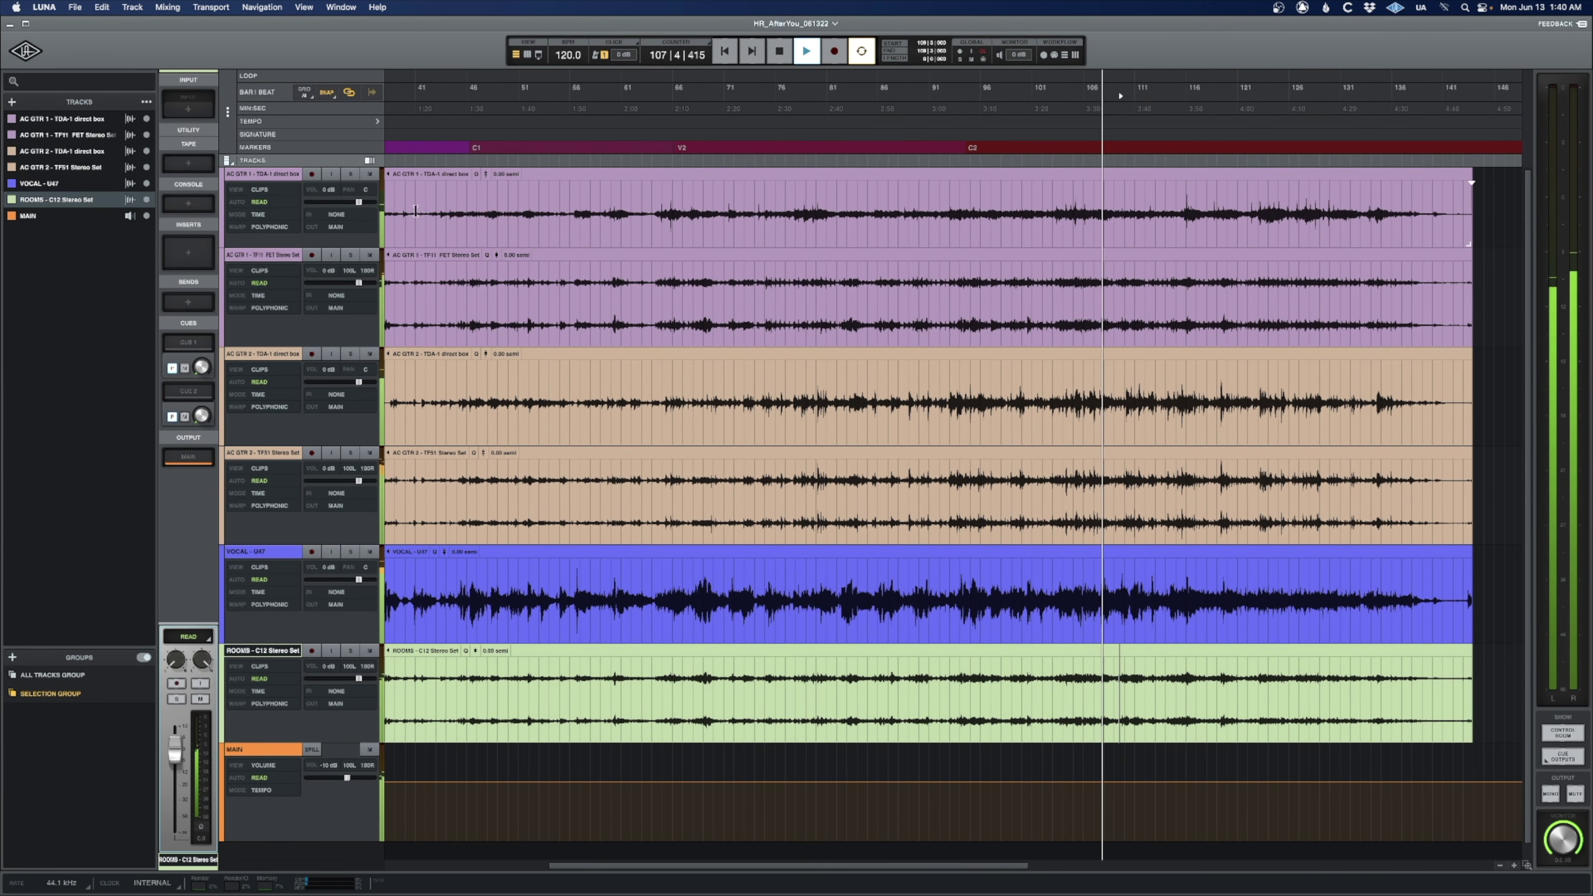
pyautogui.write('mCoda')
pyautogui.press('Return')
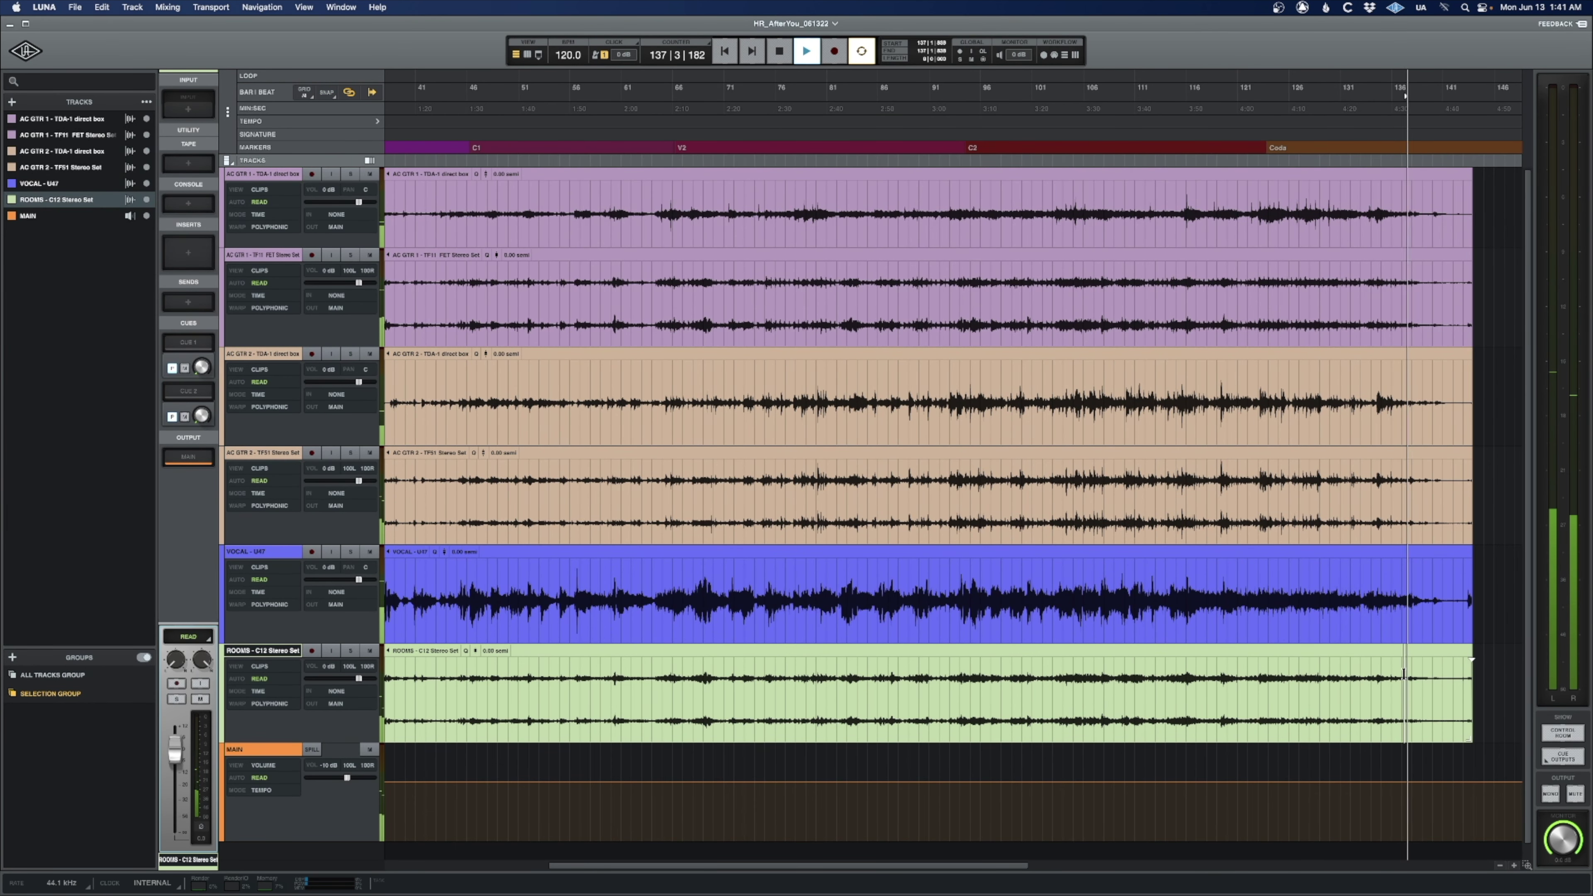
# Listen through the song's ending, stop playback and place the playhead in bar 142 beat 4, before the closing vocal noise.
pyautogui.hscroll(10, 1399, 675)
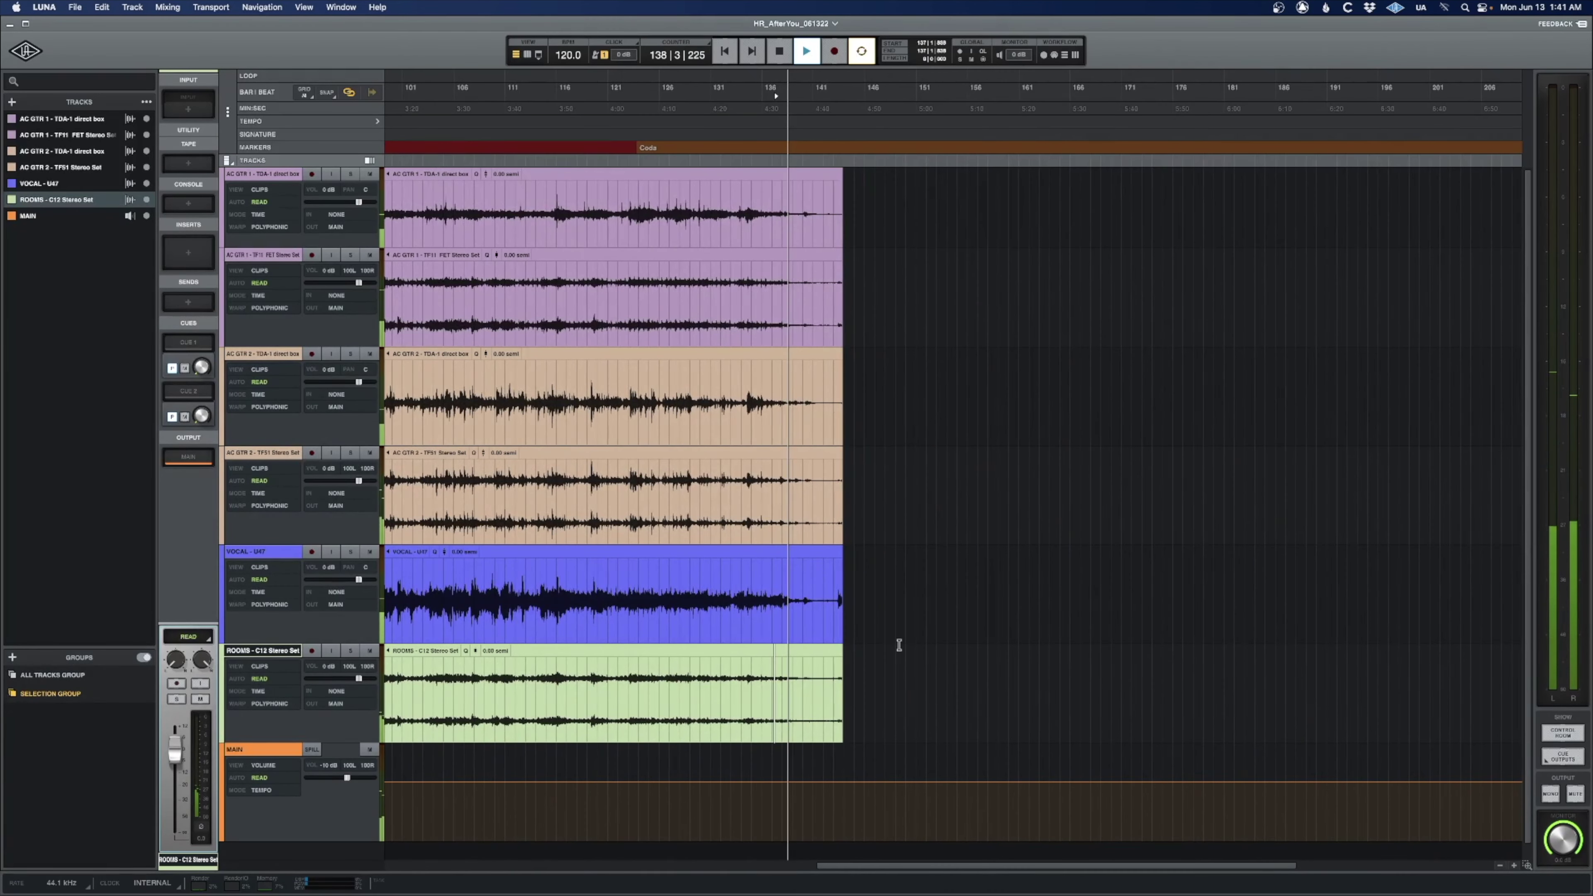
pyautogui.scroll(3, 897, 645)
pyautogui.hscroll(2, 897, 646)
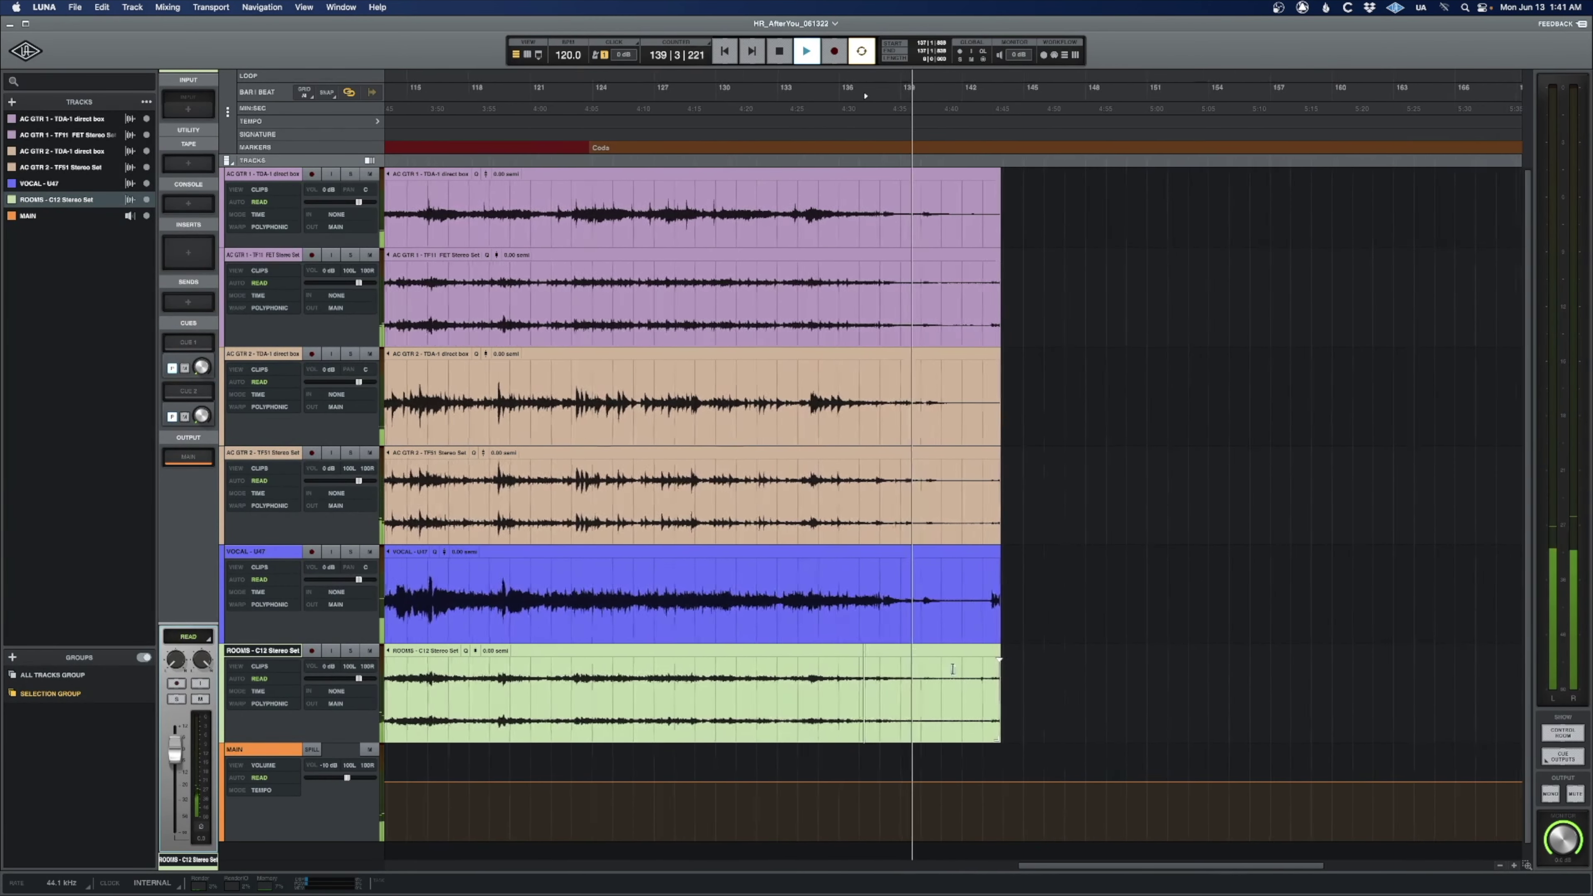
pyautogui.hscroll(1, 957, 671)
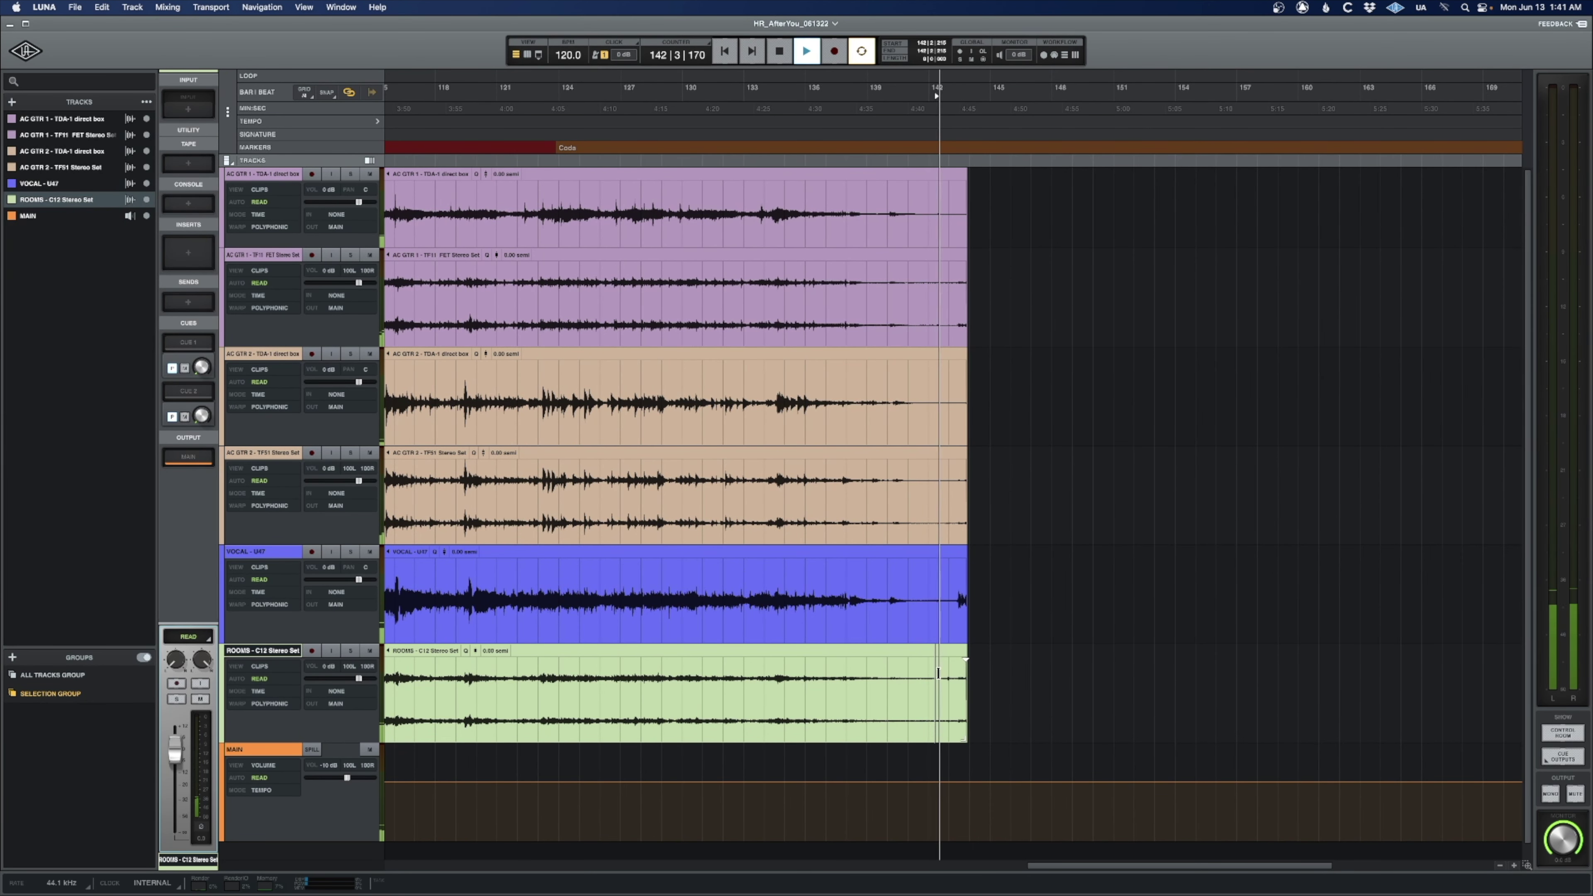
pyautogui.press('space')
pyautogui.click(941, 672)
pyautogui.click(944, 673)
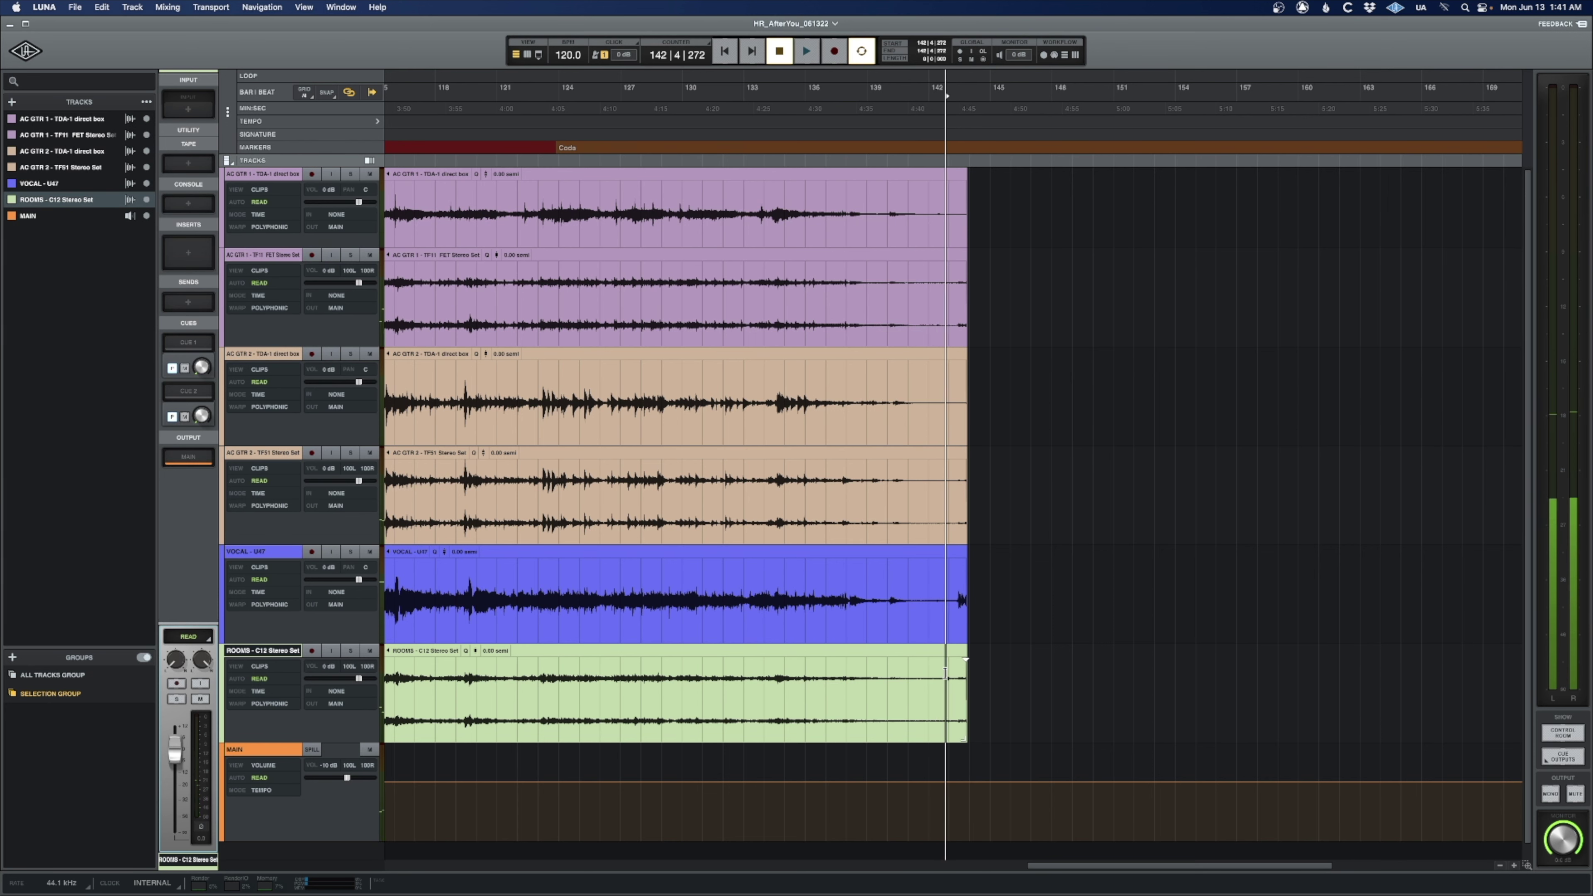
pyautogui.click(945, 673)
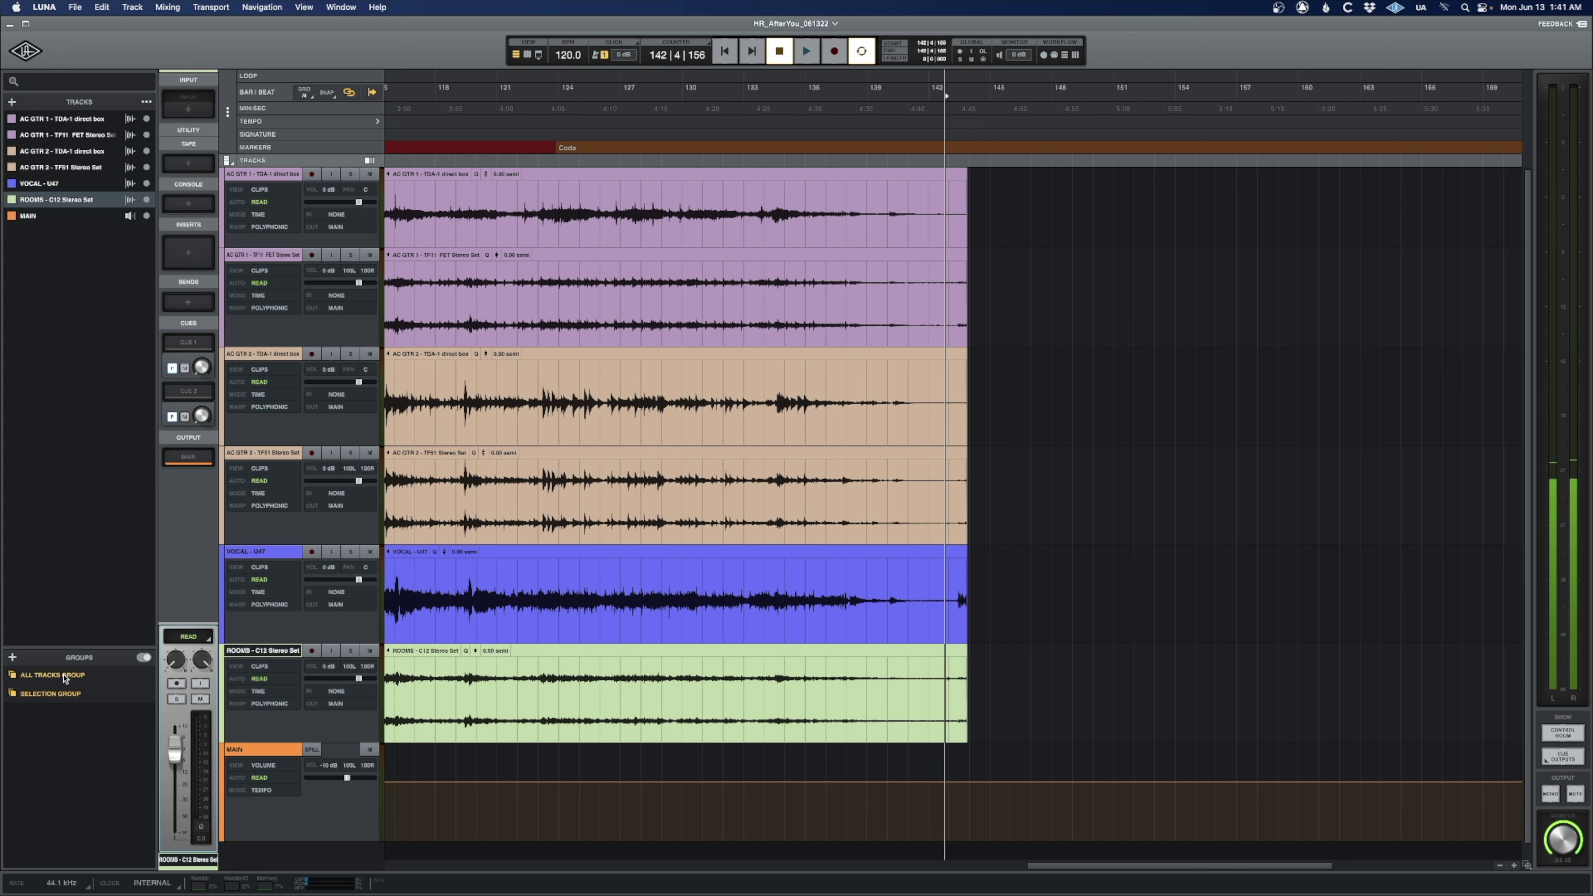
# Mute the audio after bar 142 beat 4 on all tracks, covering the closing vocal noise at the end.
pyautogui.click(278, 555)
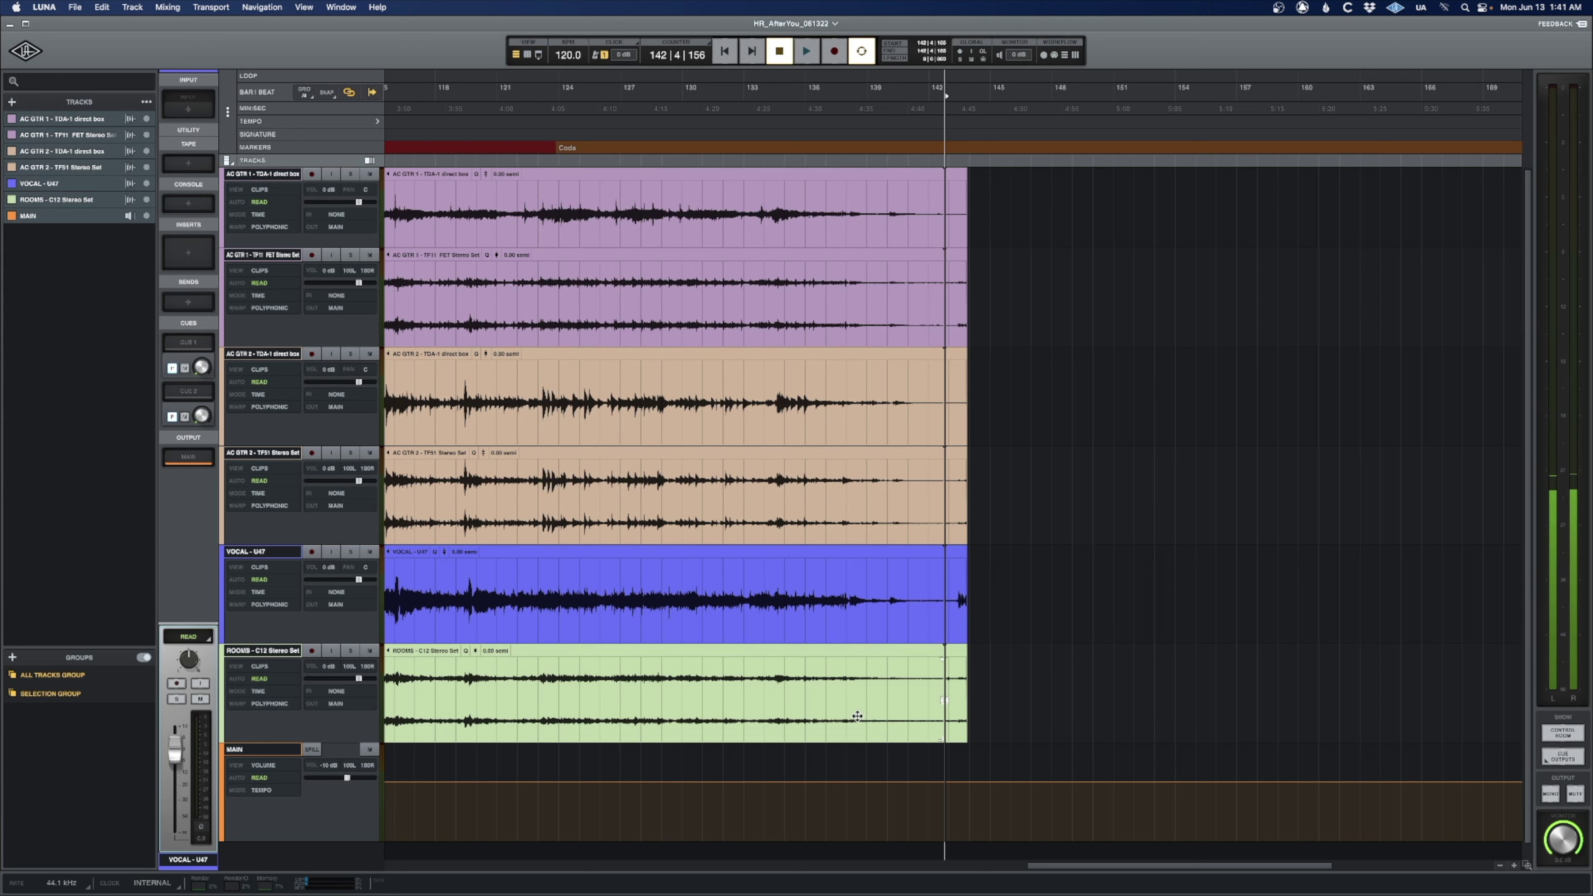
pyautogui.click(961, 724)
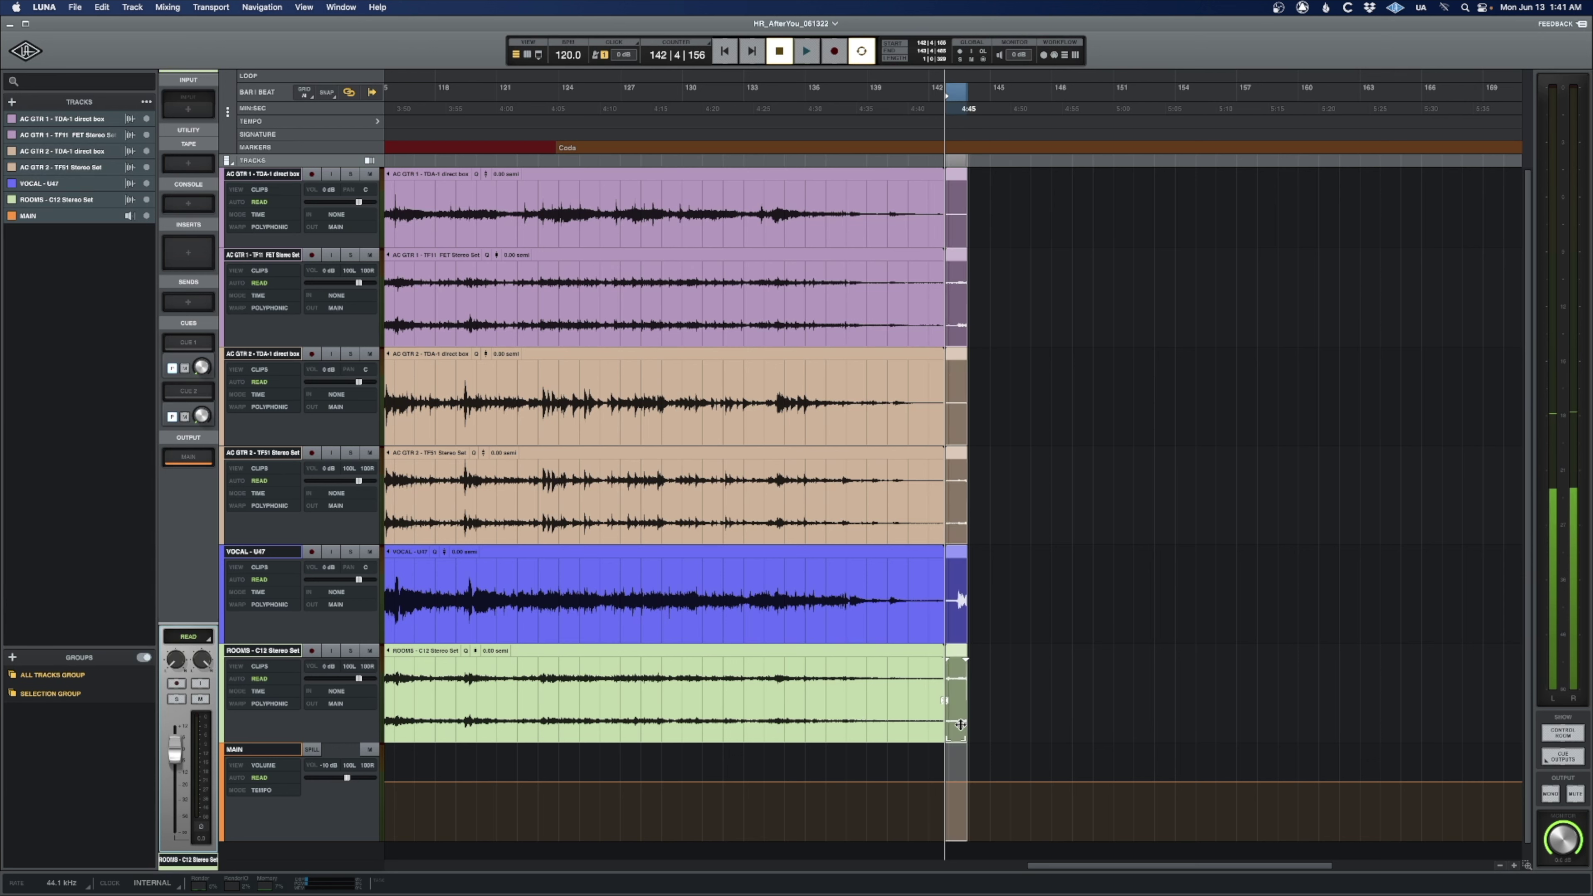
pyautogui.press('Delete')
pyautogui.press('super+a')
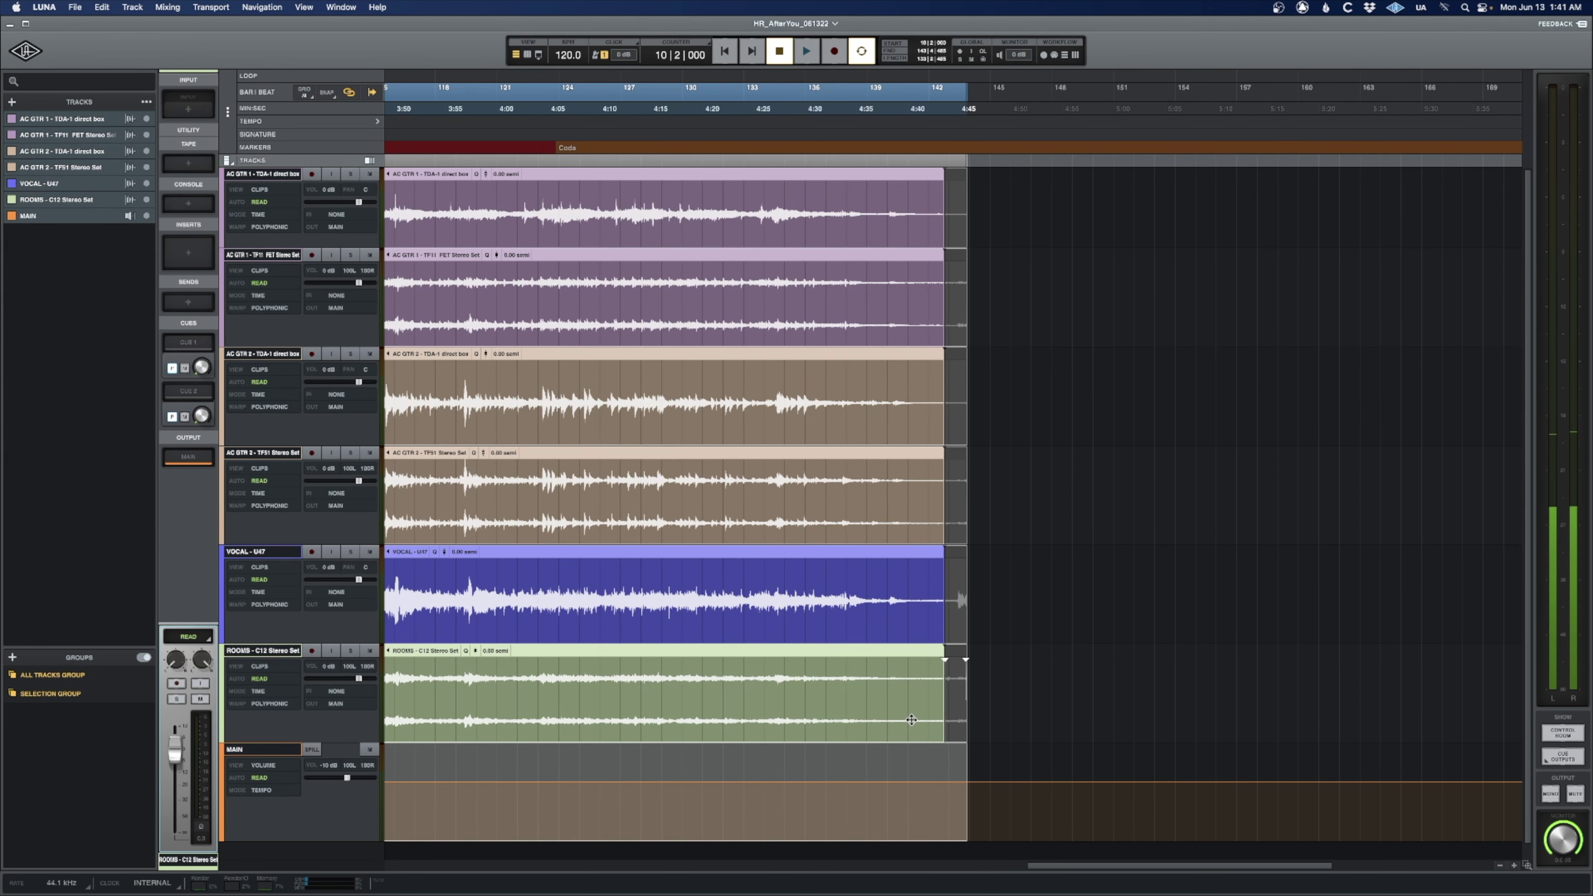
# Play from just before the cut in bar 142 to check the muted ending, and stop playback.
pyautogui.click(931, 678)
pyautogui.press('space')
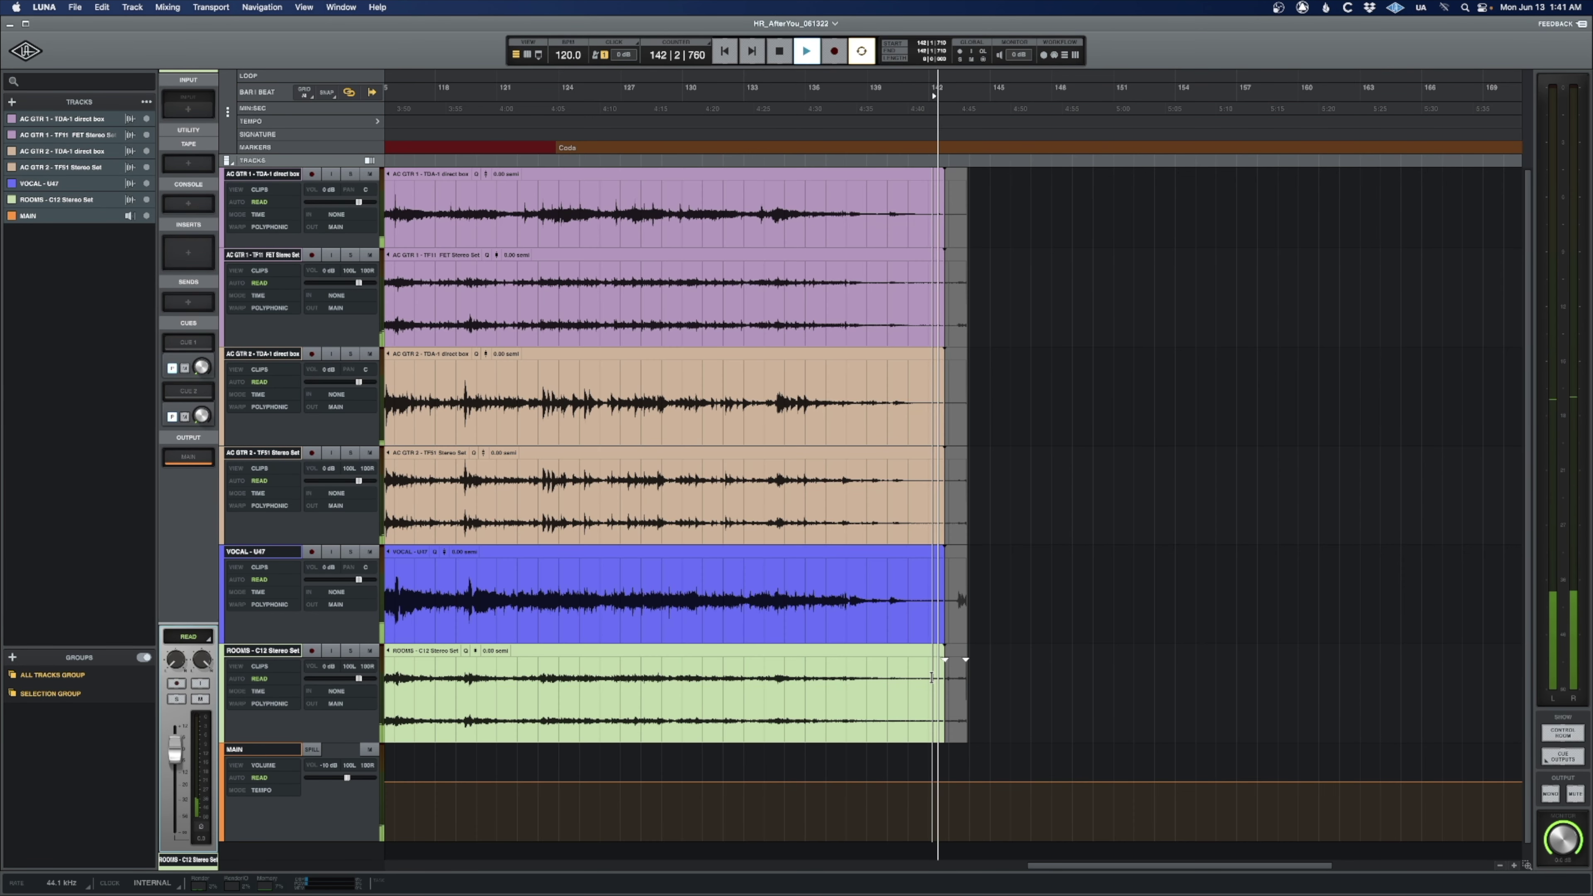
pyautogui.press('space')
pyautogui.press('z')
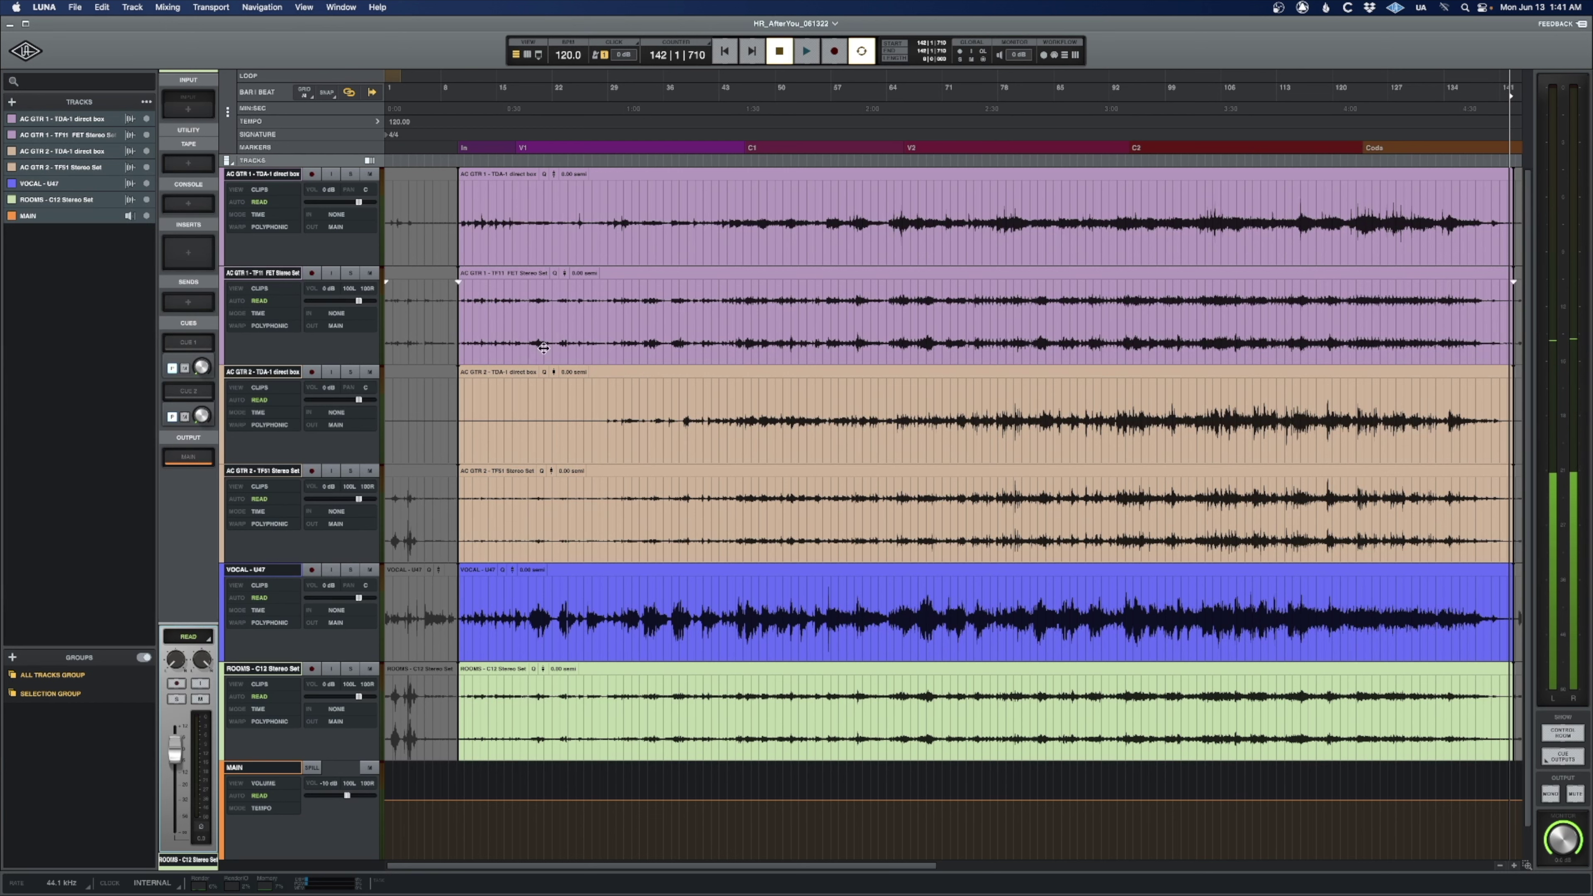
# Deactivate the All Tracks group and place the playhead in bar 9 on the AC GTR 1 - TDA-1 direct box track.
pyautogui.click(52, 676)
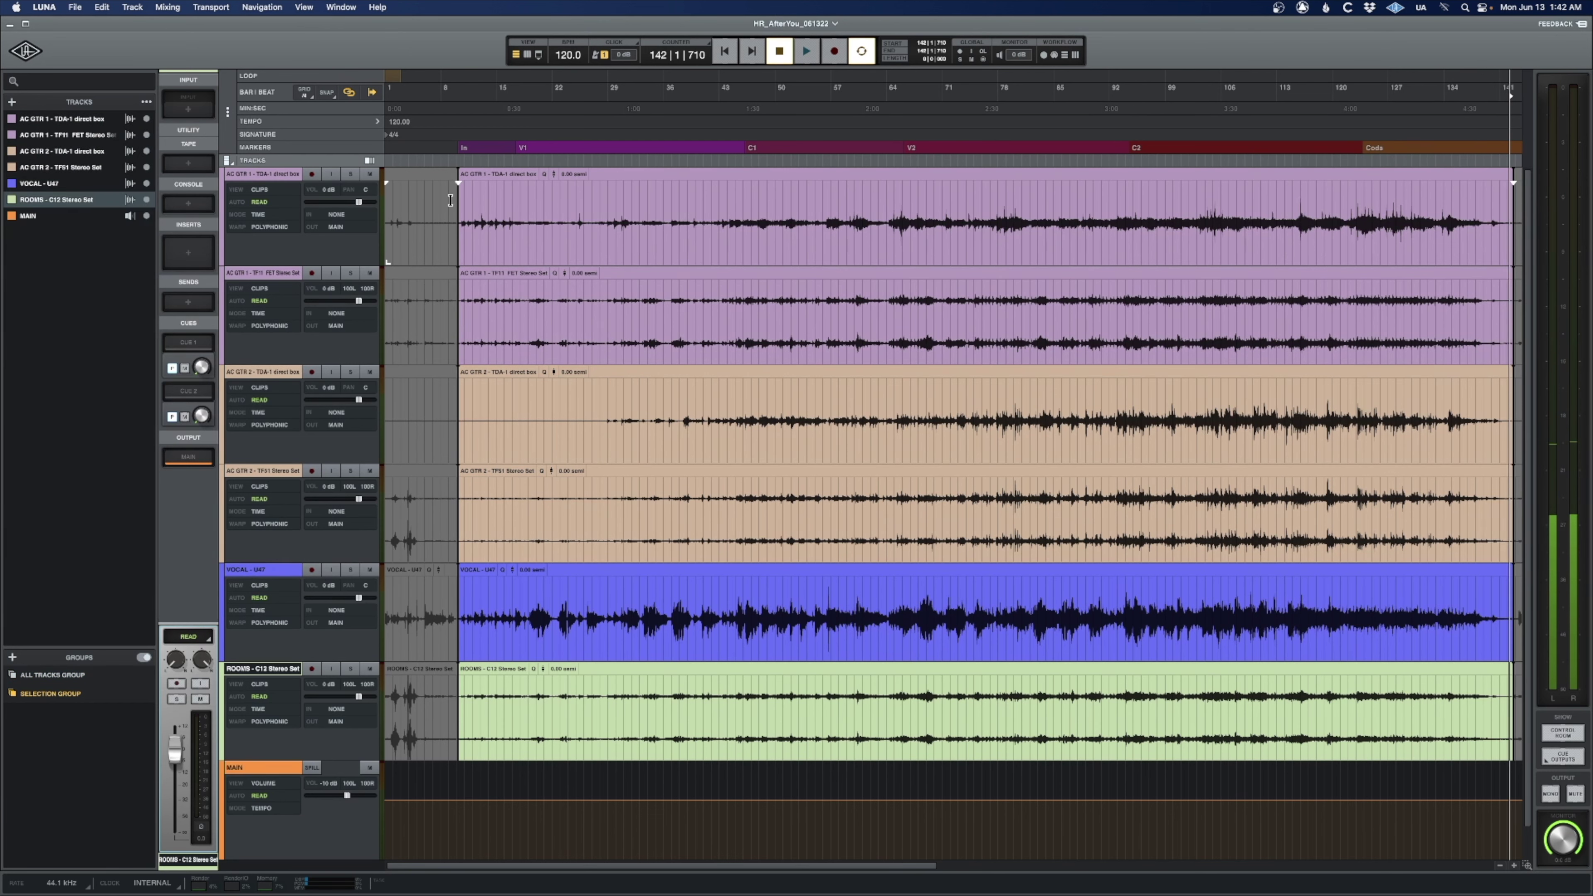
pyautogui.click(450, 200)
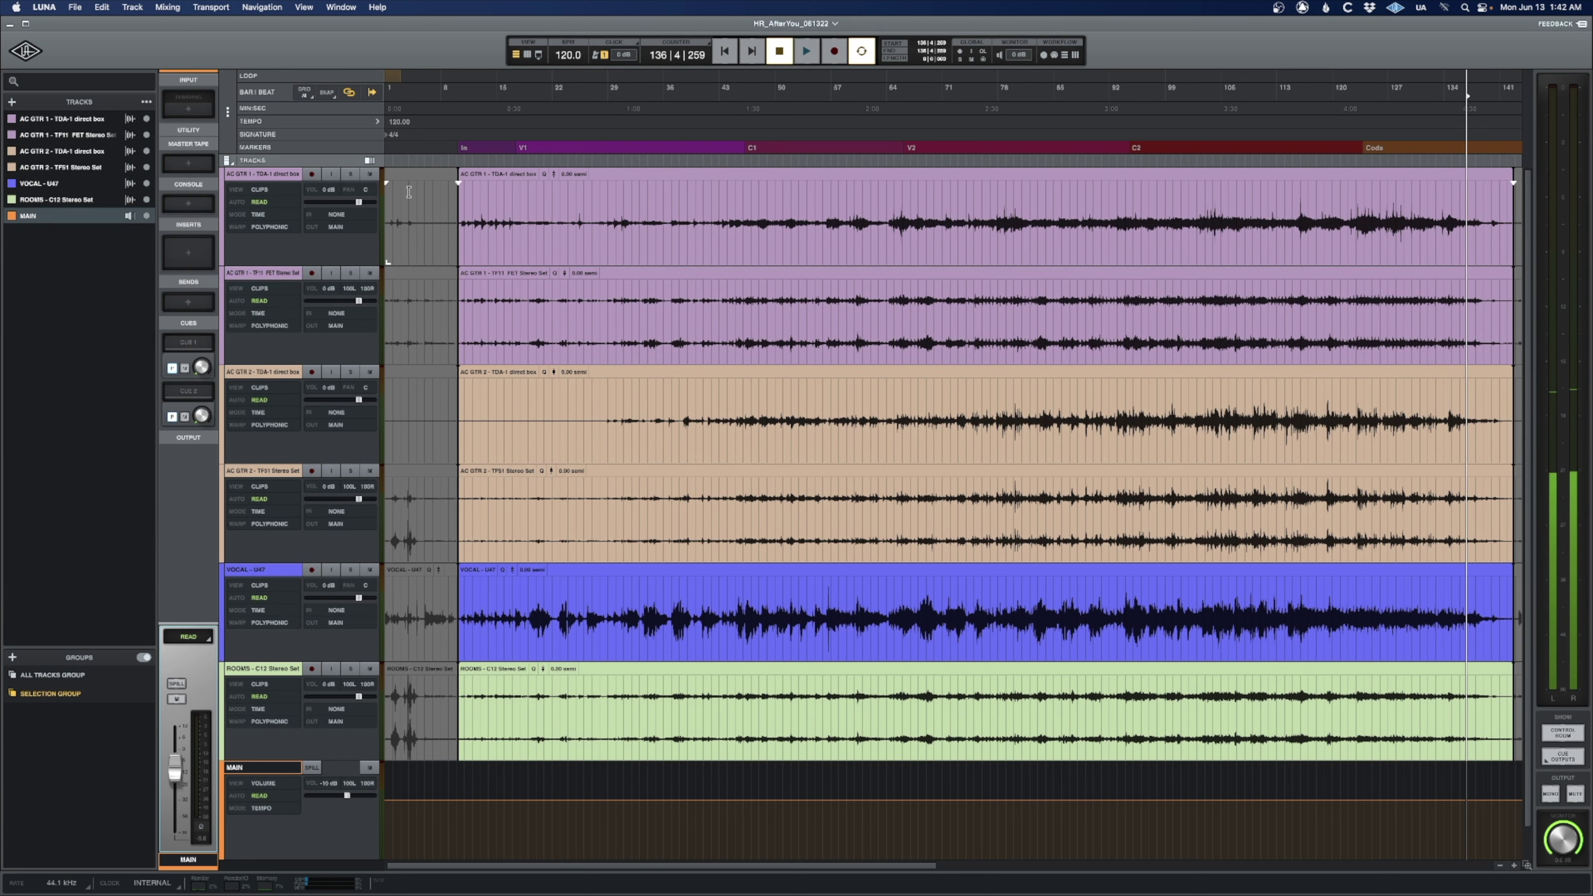
pyautogui.click(450, 201)
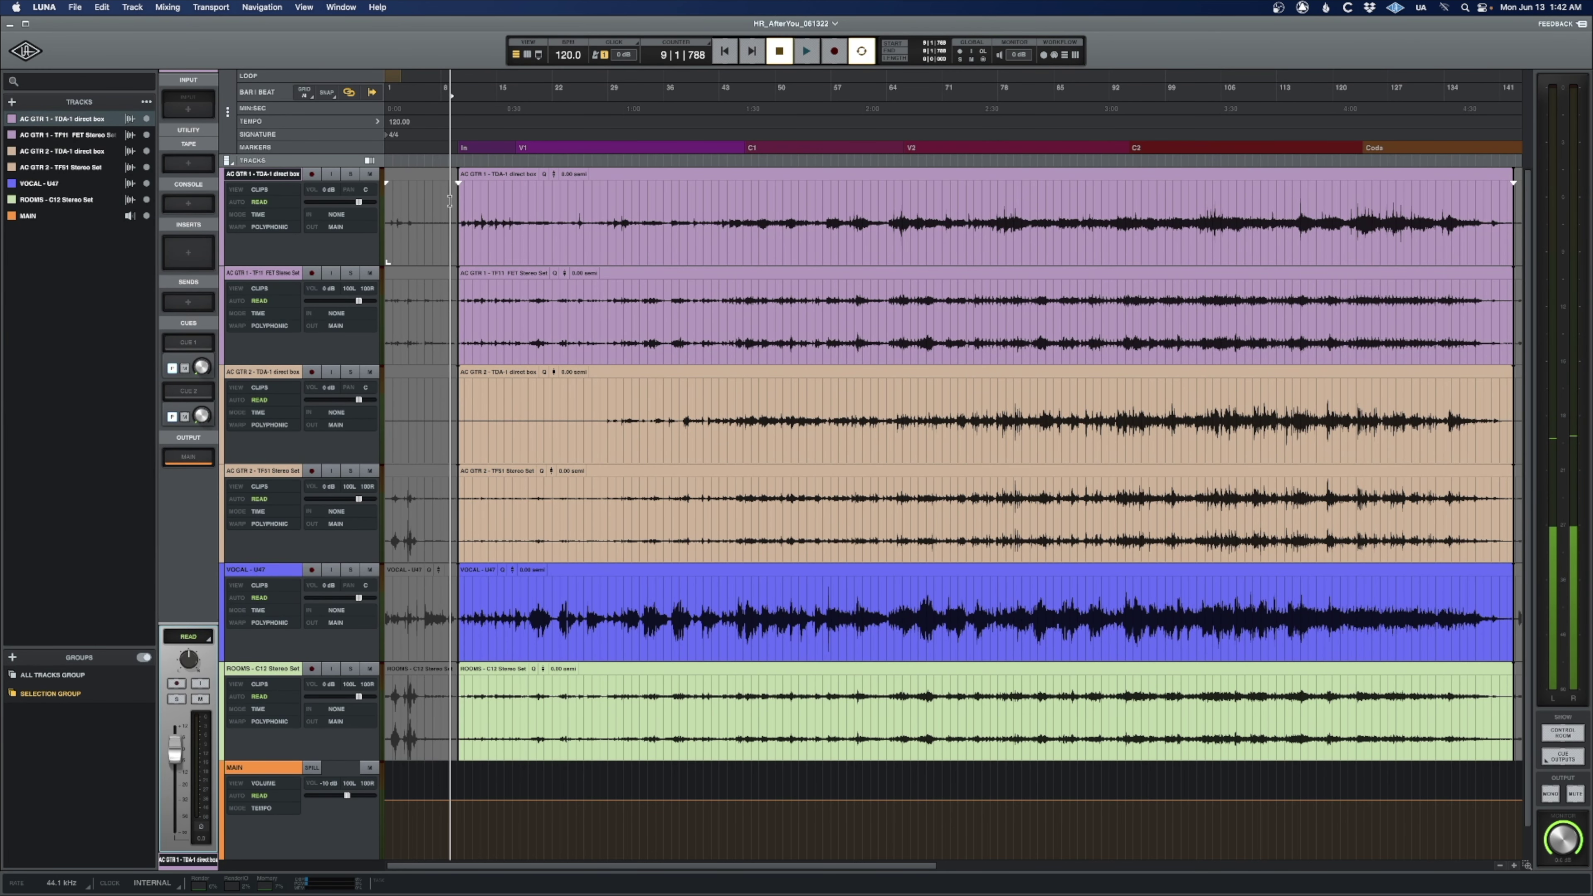
# Hide the cues section in the mixer, select the ROOMS - C12 Stereo Set track and return to the timeline.
pyautogui.press('super+equal')
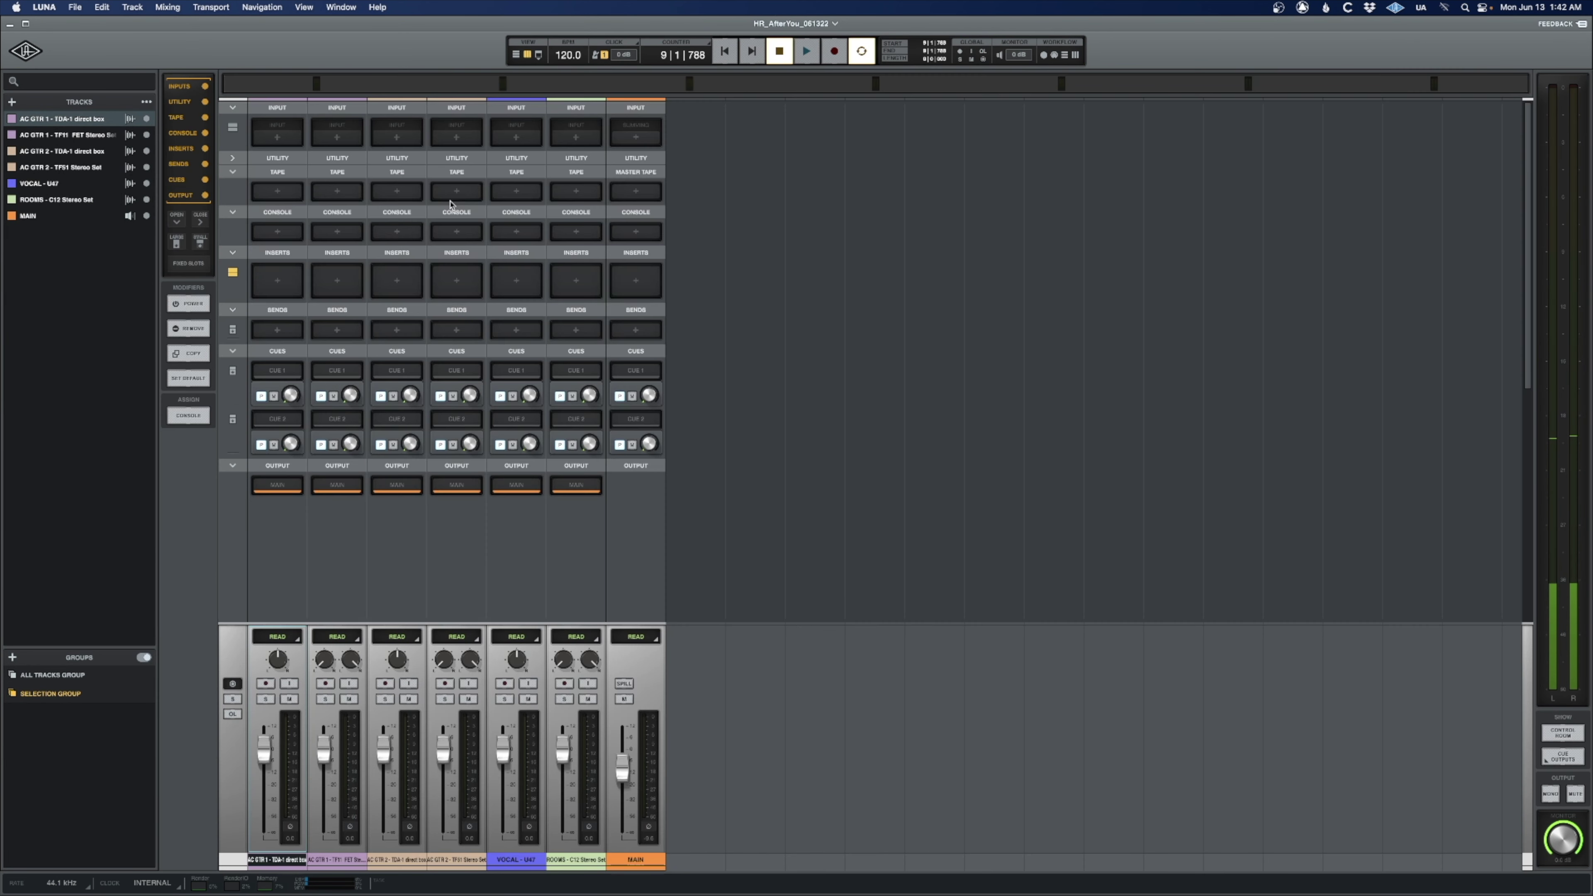
pyautogui.click(205, 181)
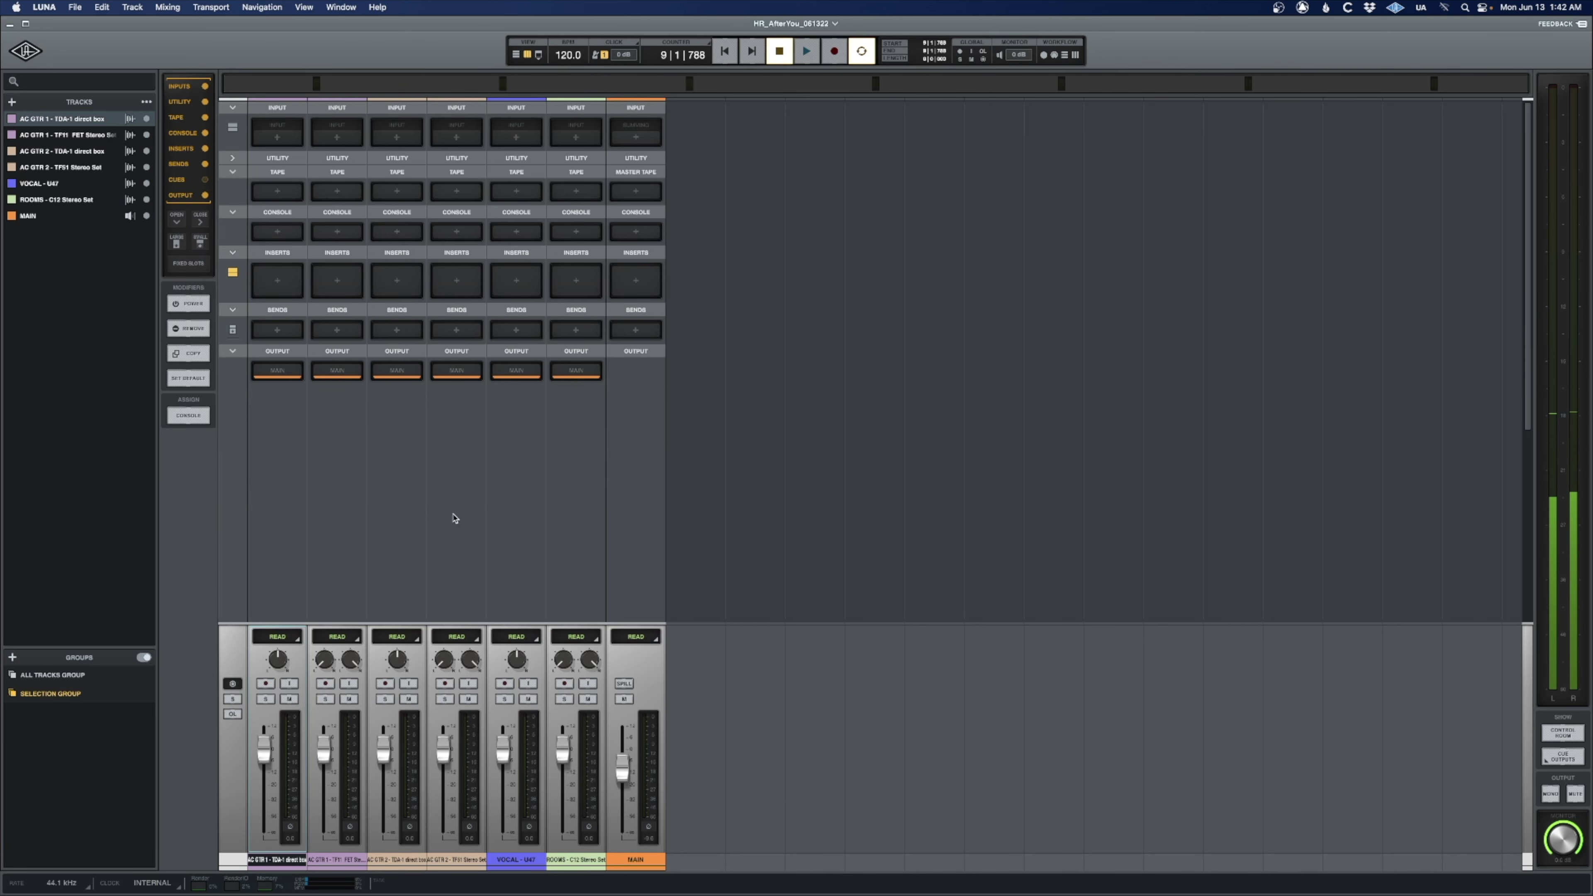
pyautogui.click(575, 858)
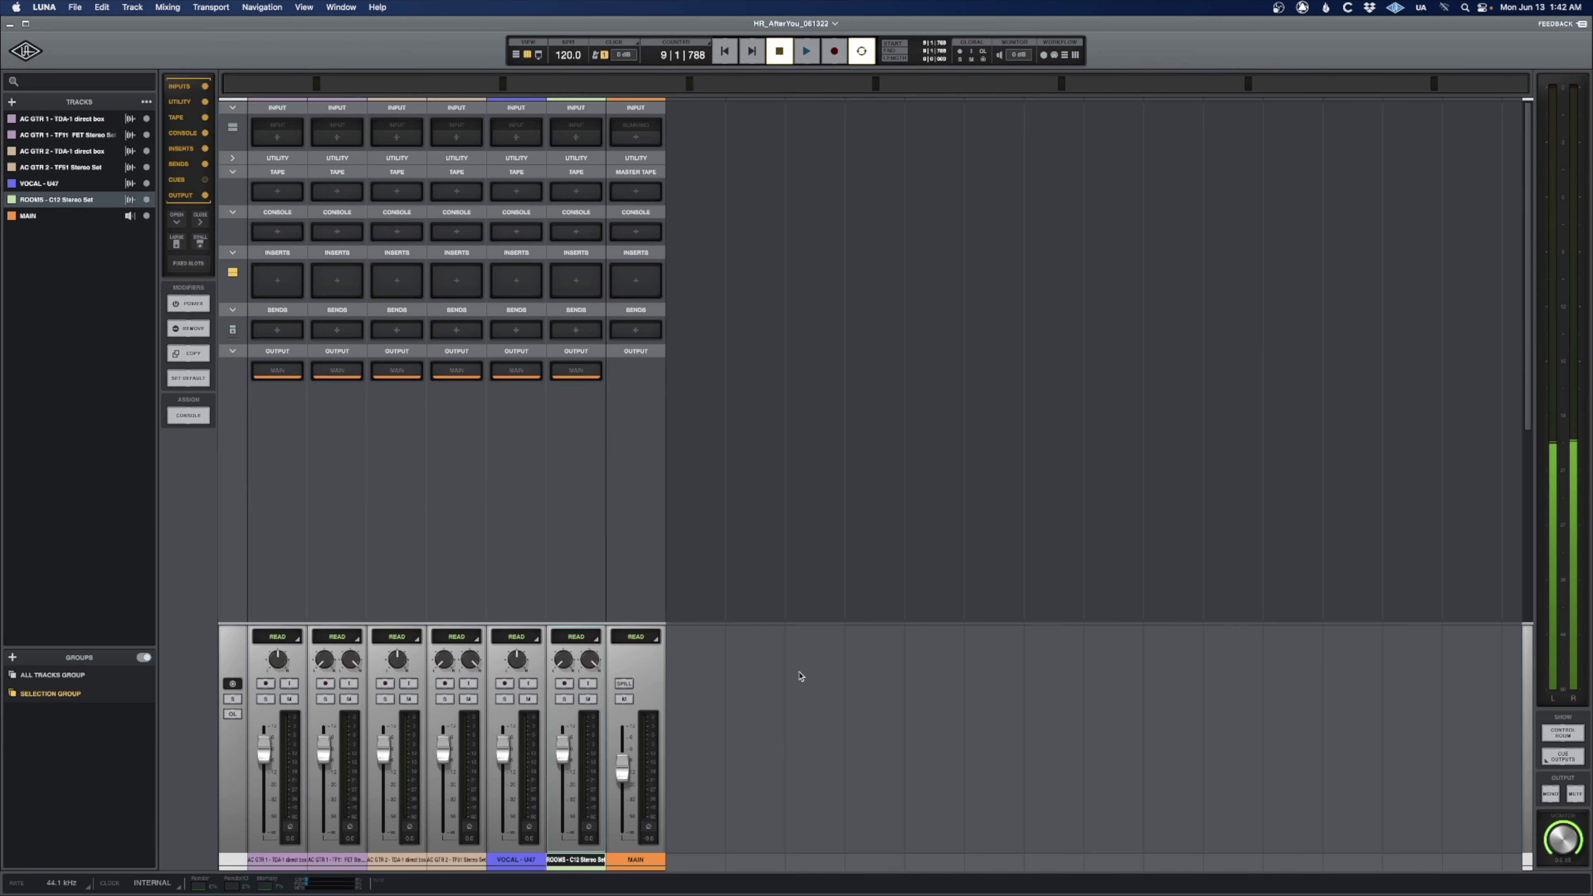
pyautogui.press('super+equal')
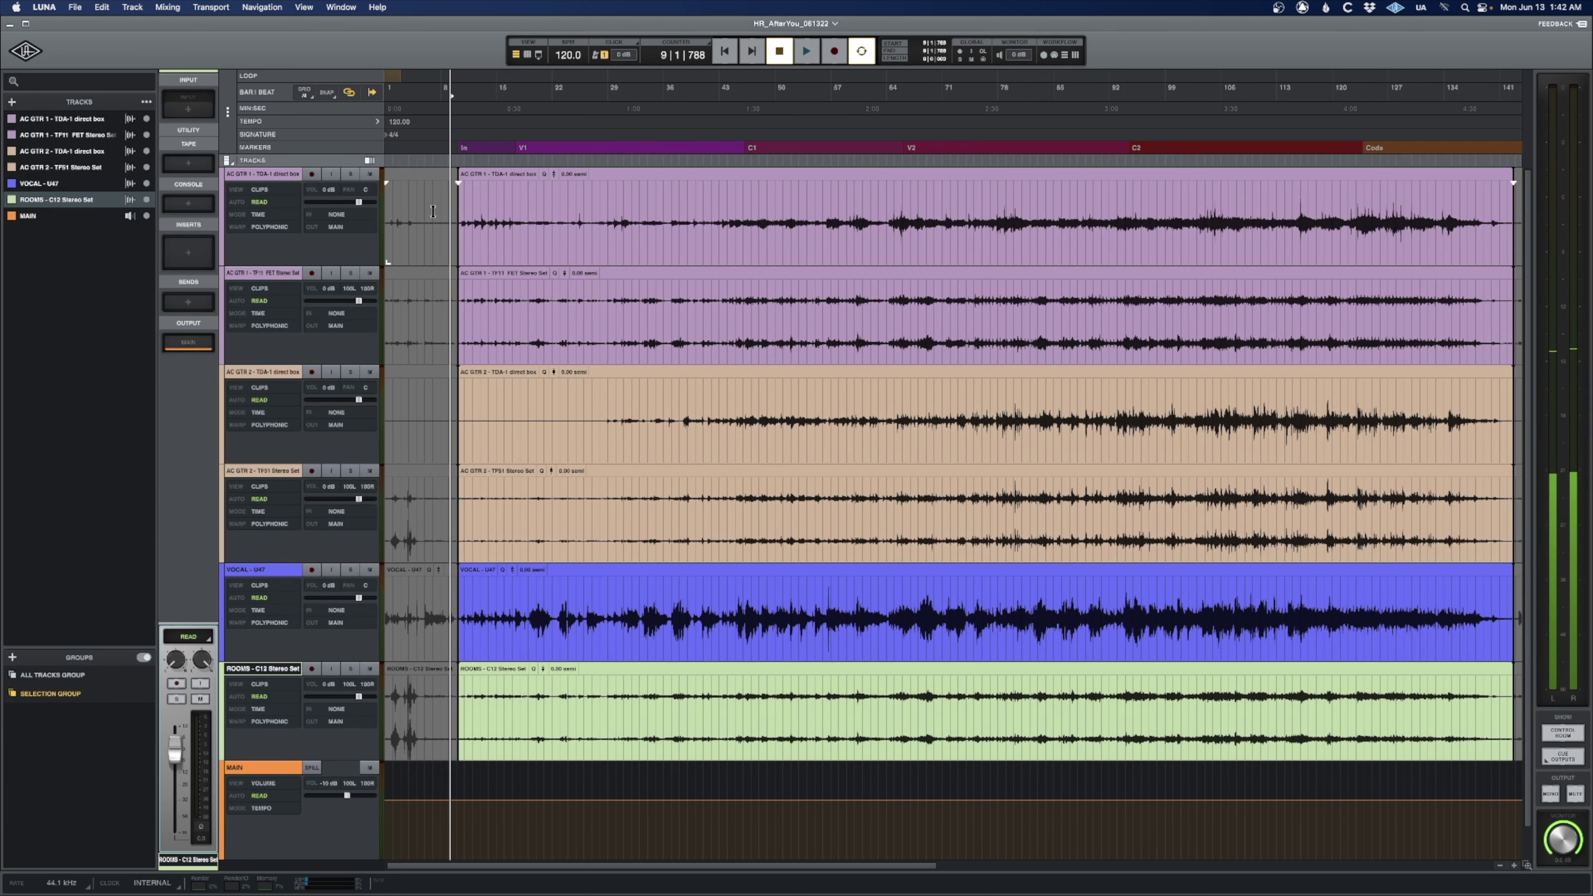
# Solo the AC GTR 1 - TDA-1 direct box track, place the playhead in bar 78 and insert the Waves VU Meter (m) on it.
pyautogui.click(267, 176)
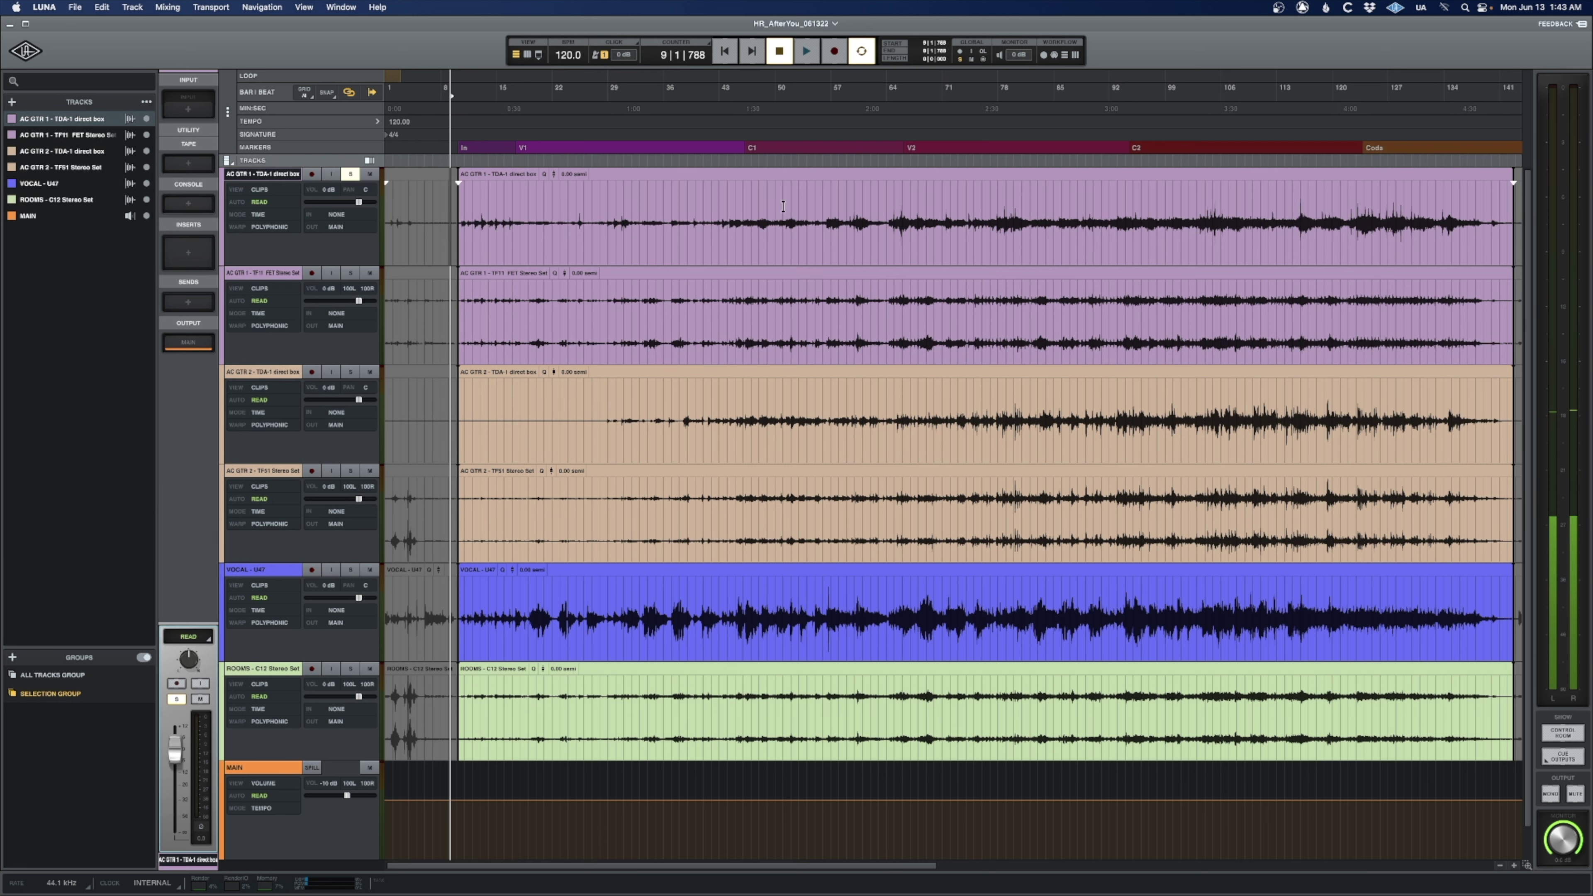
pyautogui.click(984, 214)
pyautogui.click(1000, 211)
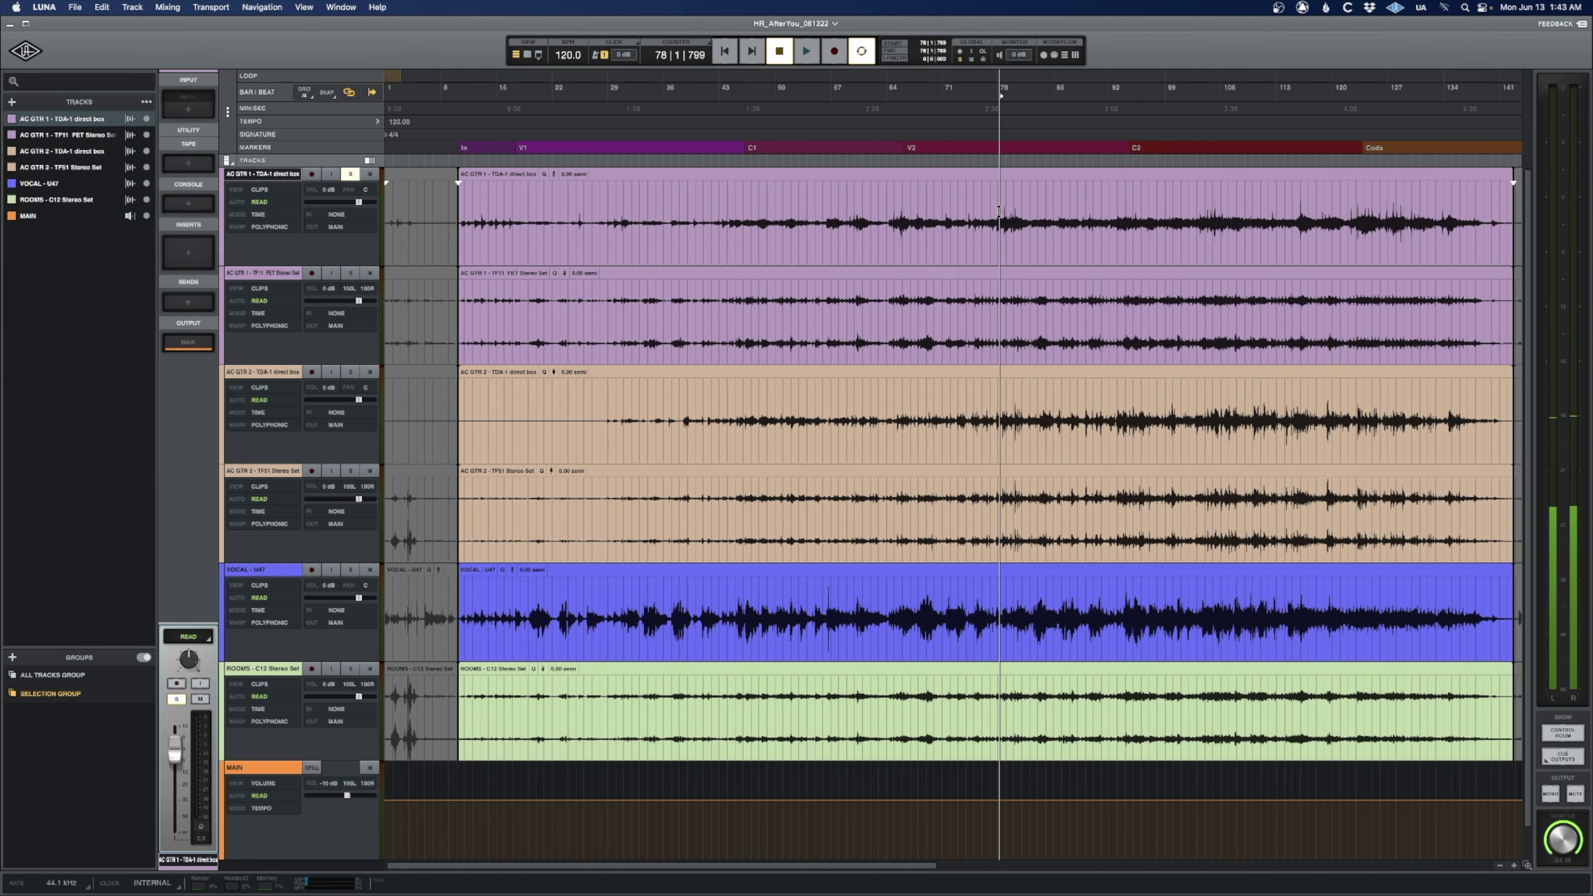
pyautogui.click(188, 255)
pyautogui.write('vu')
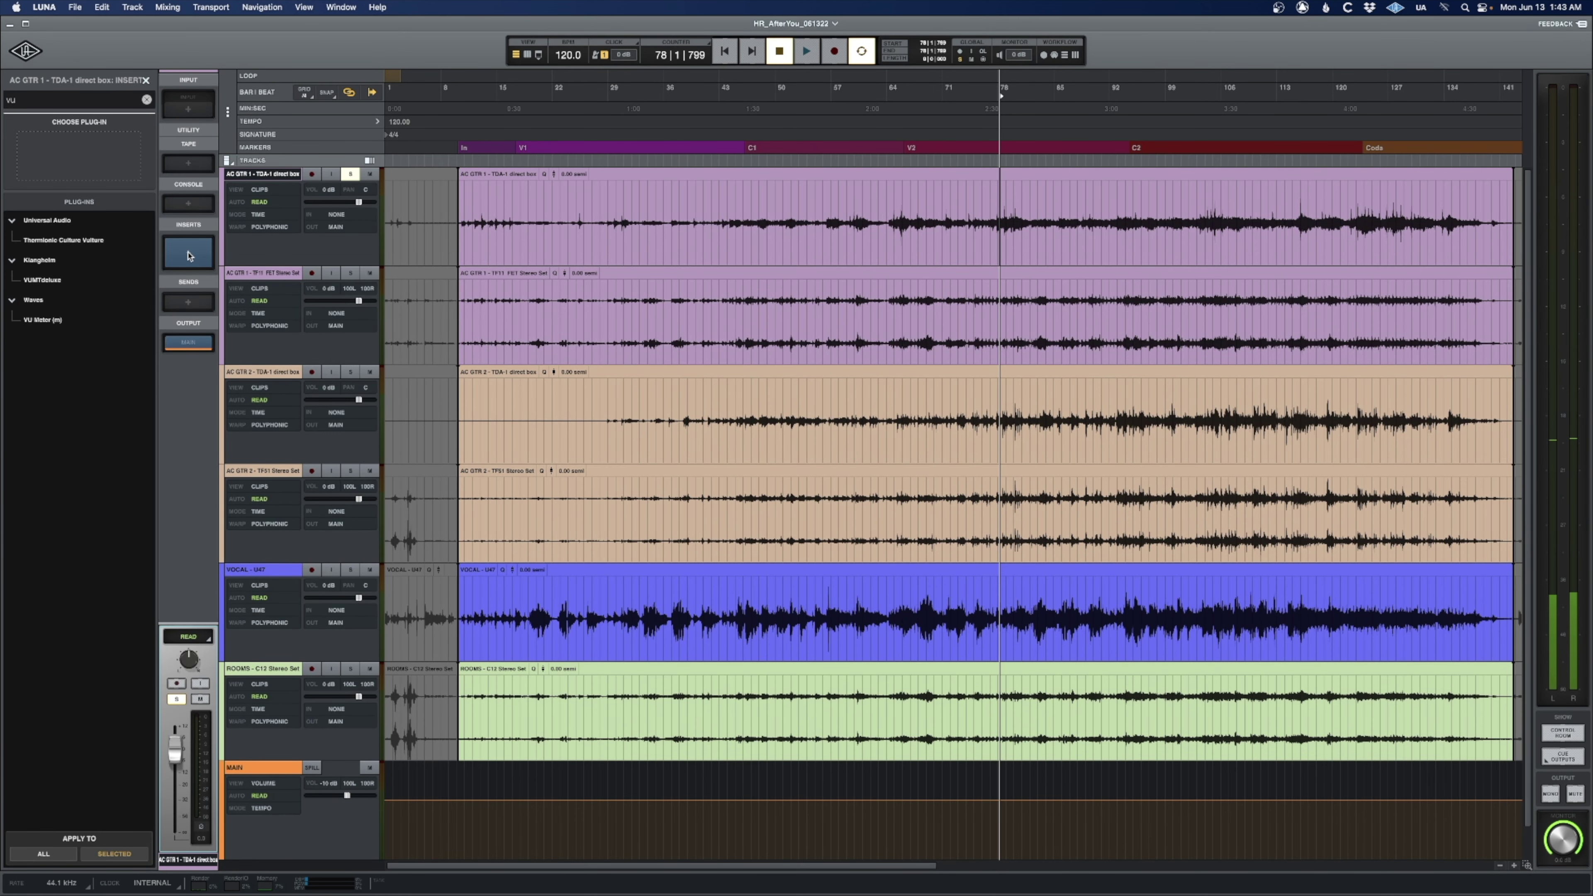
pyautogui.doubleClick(46, 321)
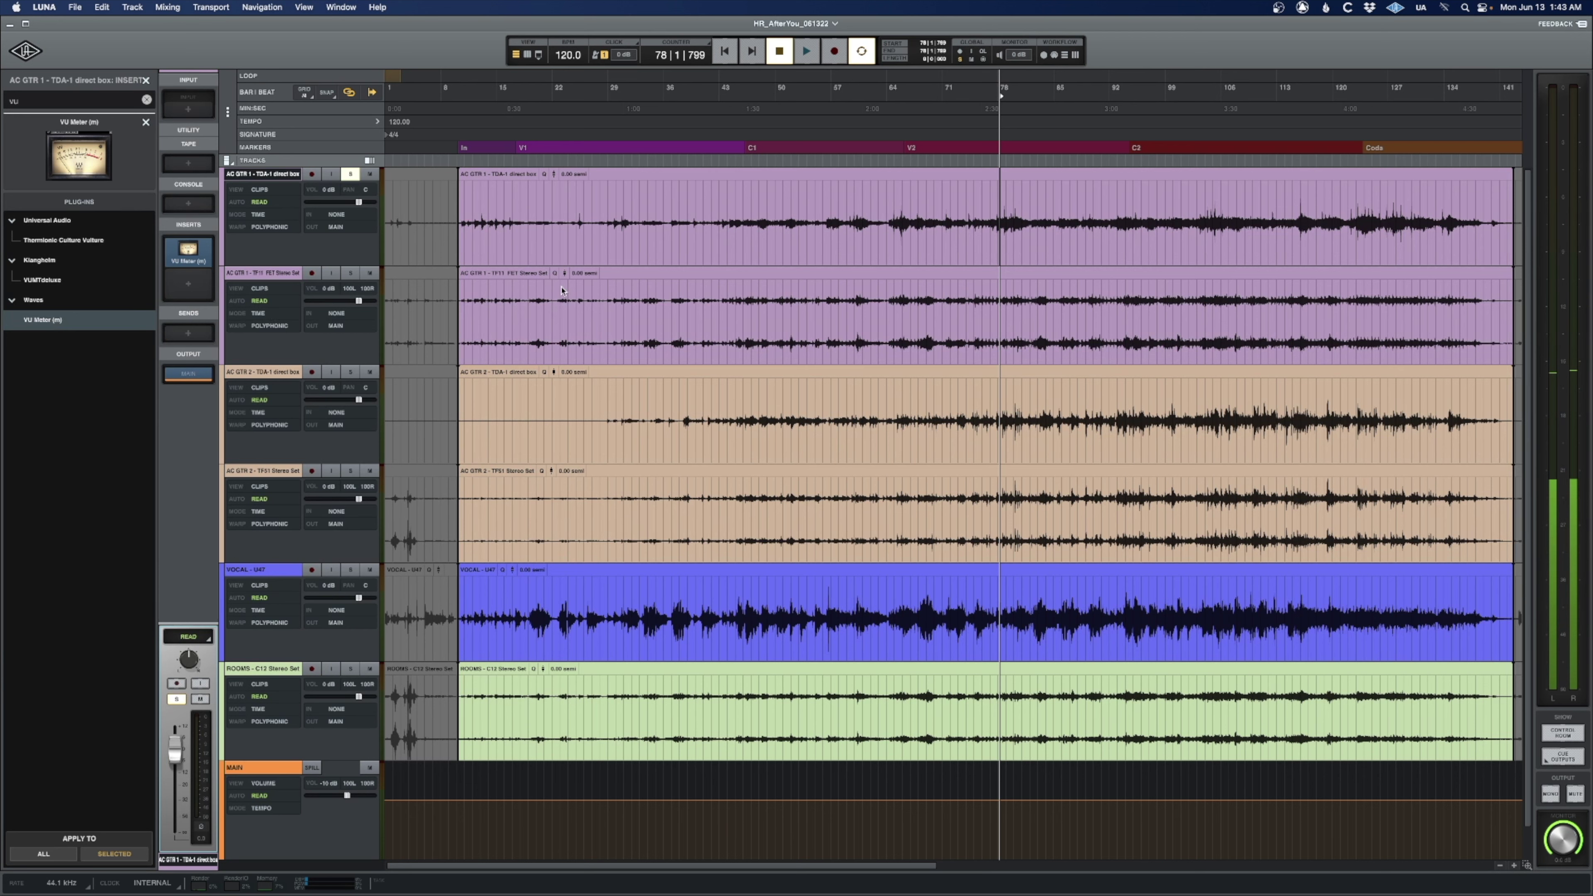
pyautogui.moveTo(602, 257); pyautogui.dragTo(738, 333)
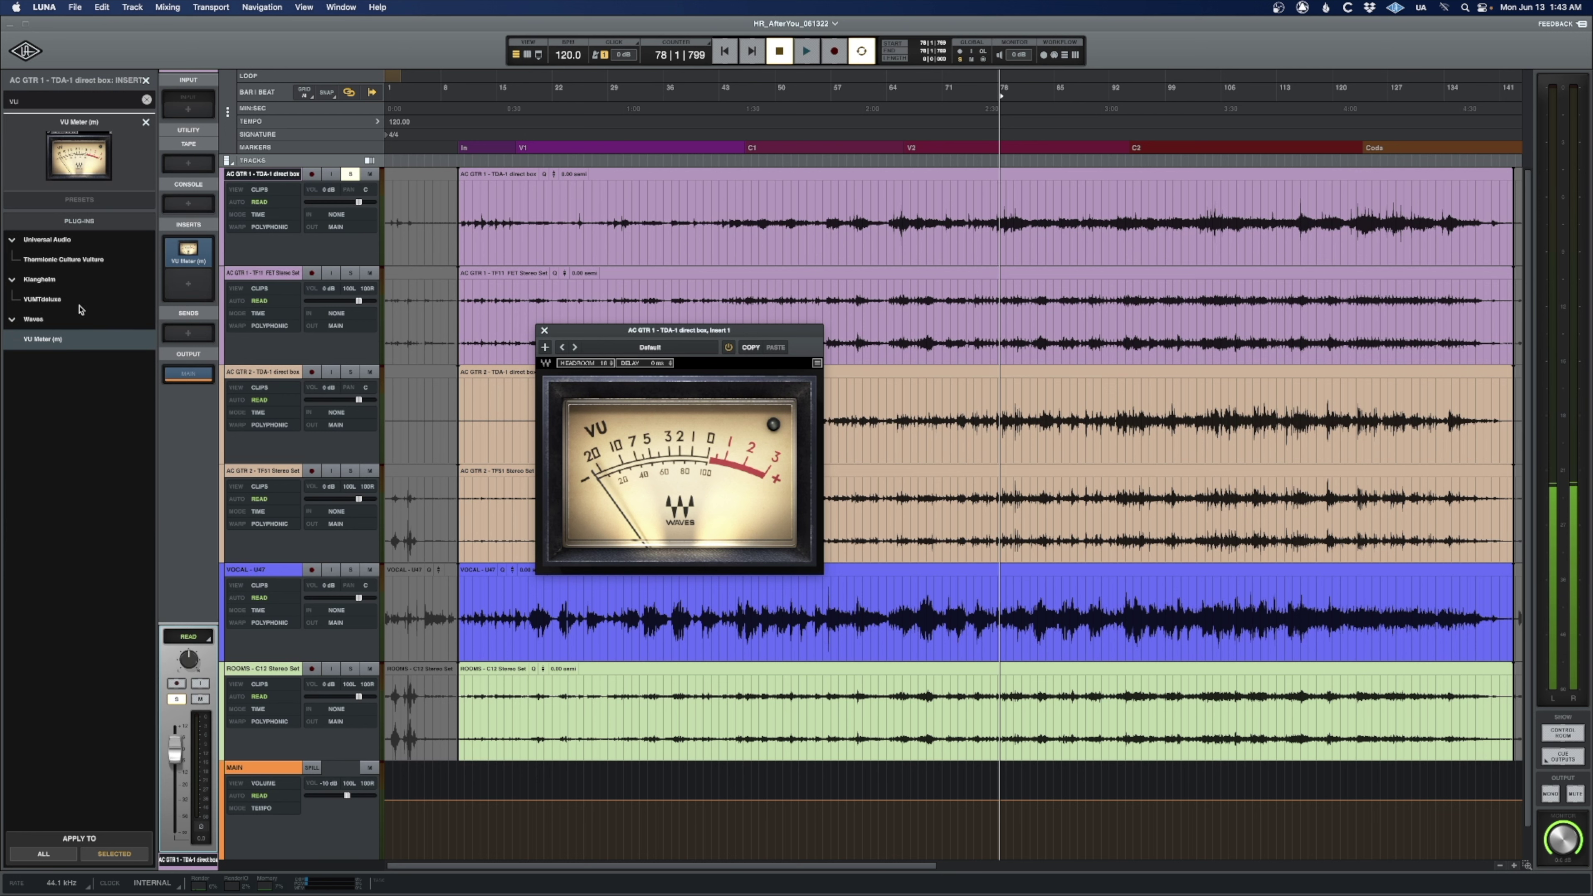
pyautogui.moveTo(709, 335); pyautogui.dragTo(736, 363)
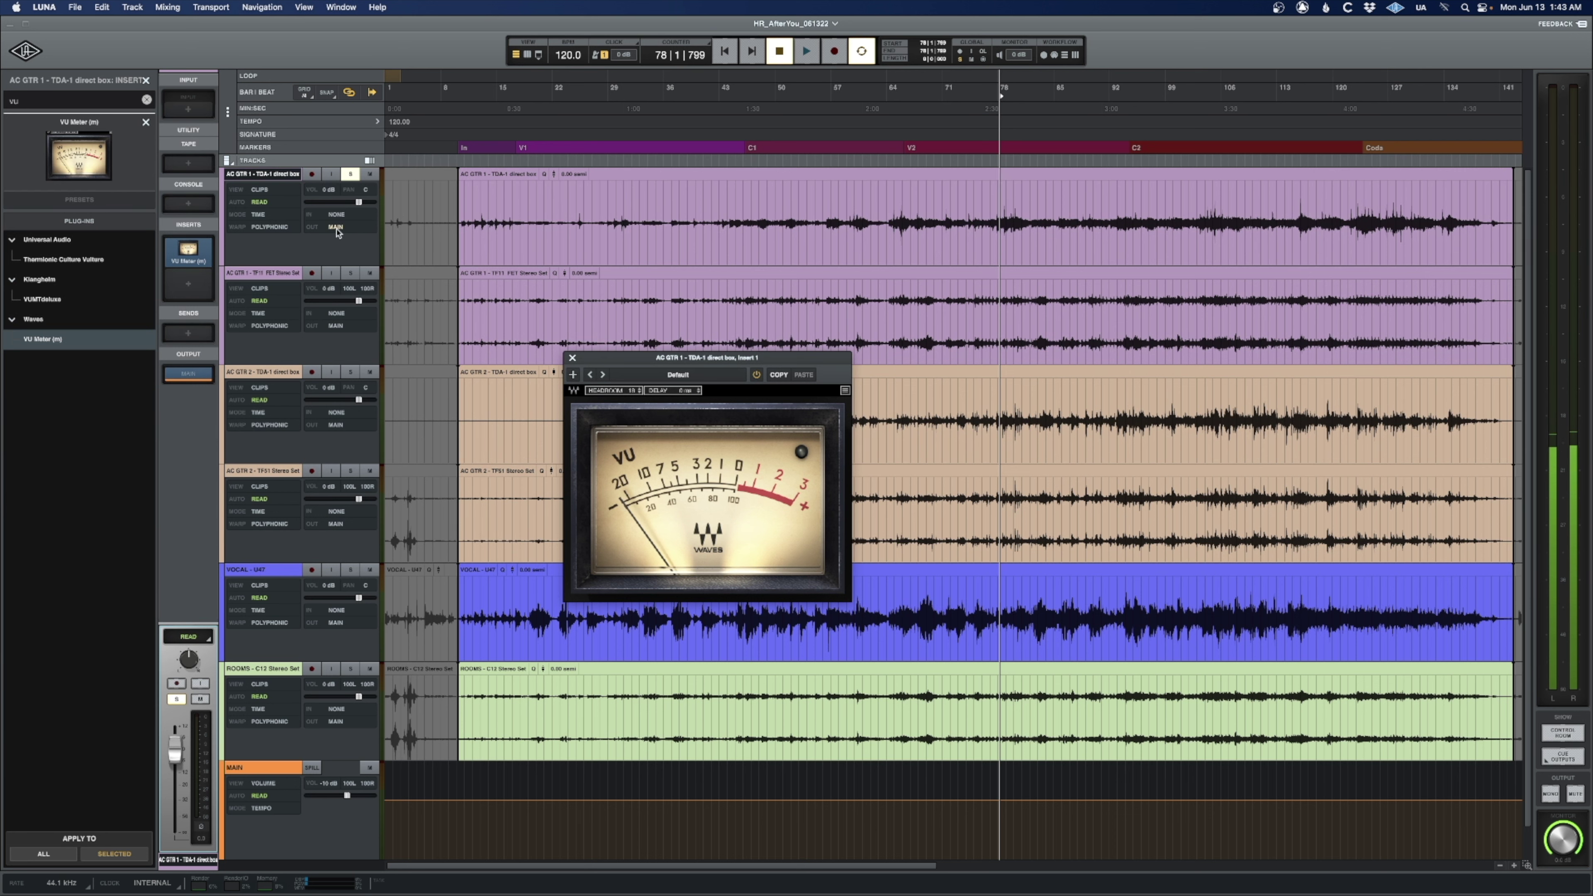
# Check the direct box track's level on the VU meter during playback, close the meter and unsolo the track.
pyautogui.press('space')
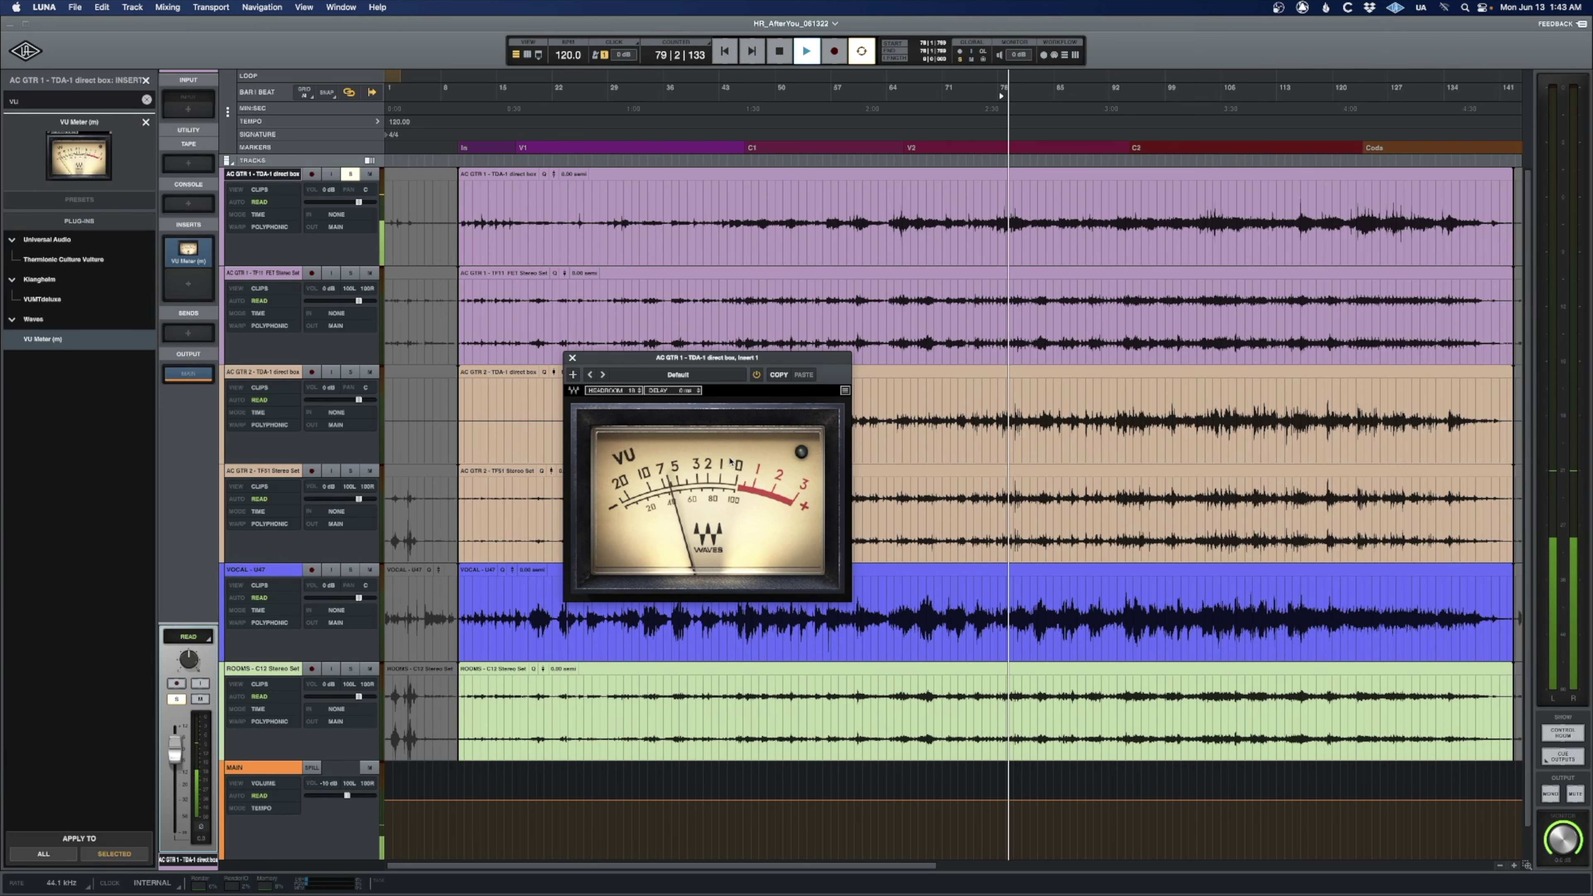
pyautogui.press('space')
pyautogui.click(572, 359)
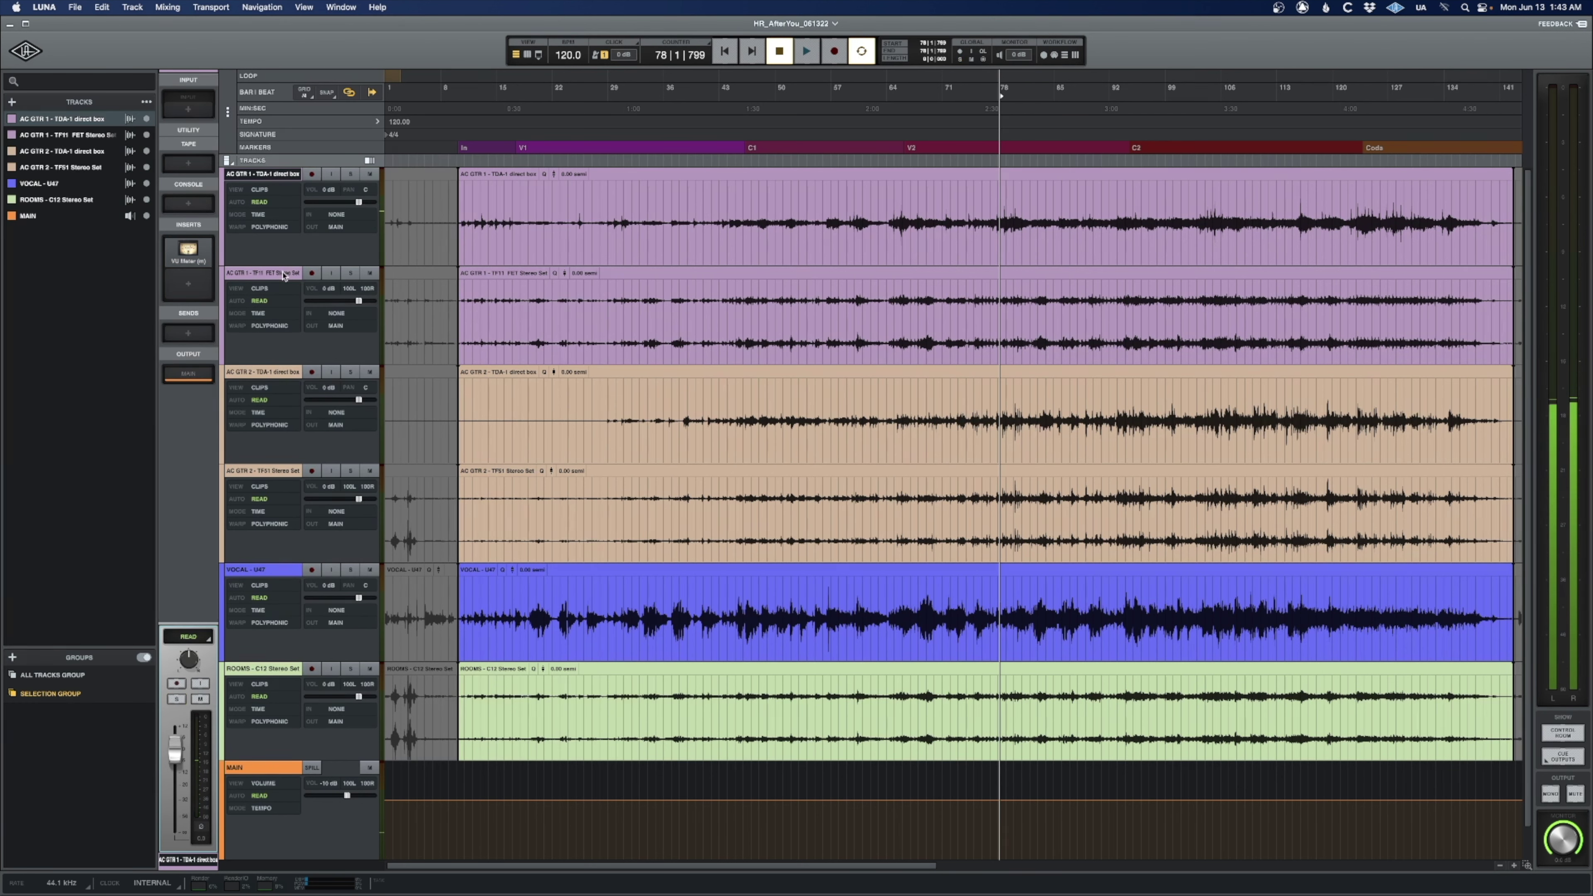
# Solo the AC GTR 1 - TF11 FET Stereo Set track and insert the Waves VU Meter (s) on it.
pyautogui.click(284, 275)
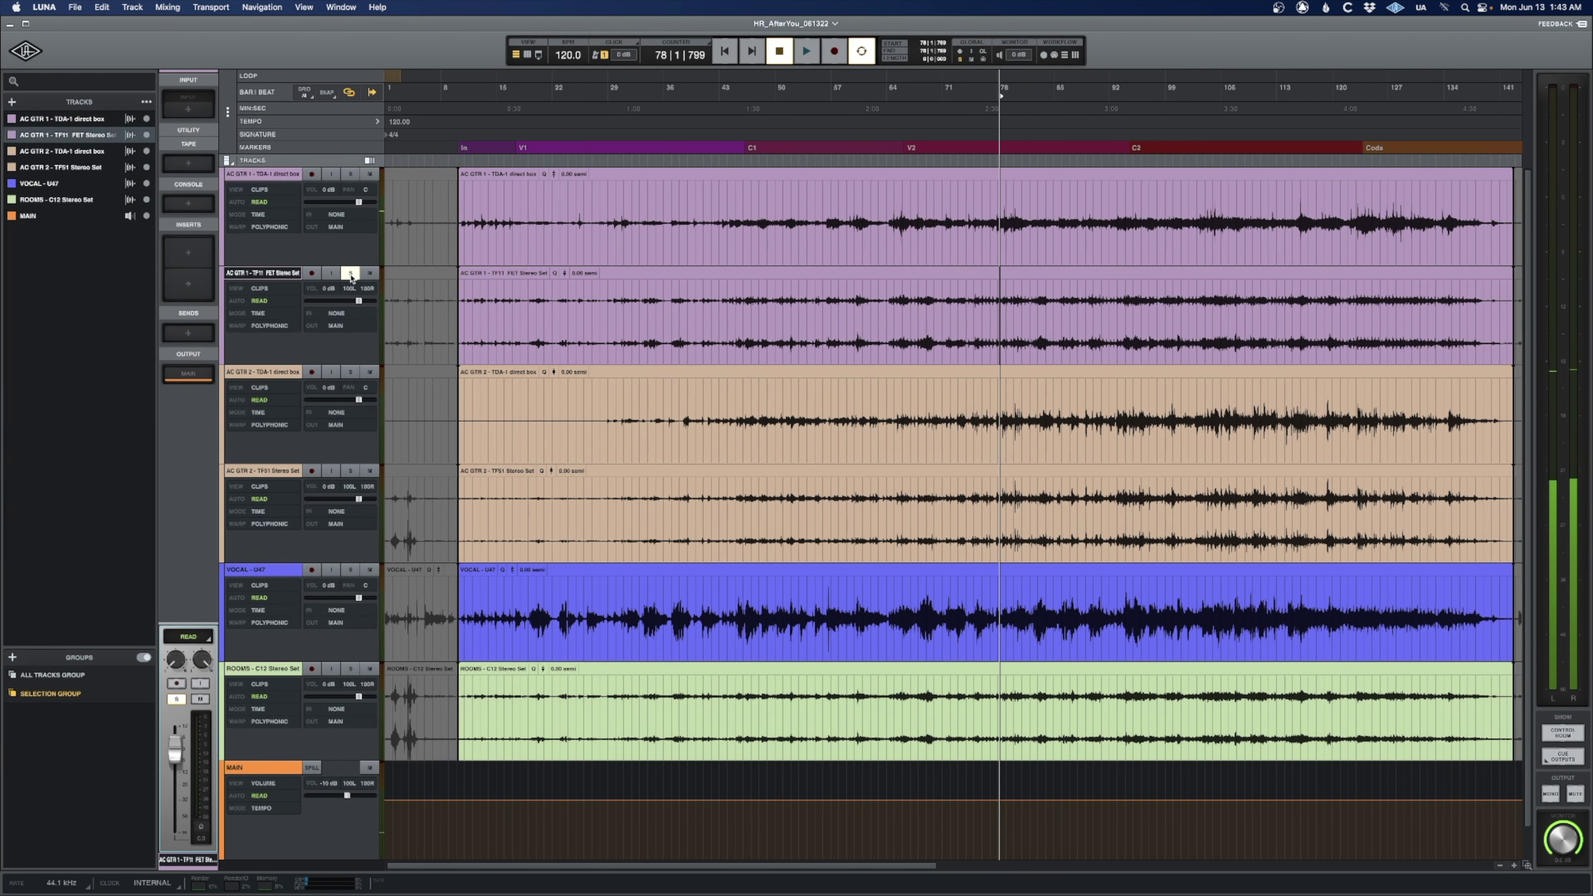
pyautogui.click(190, 253)
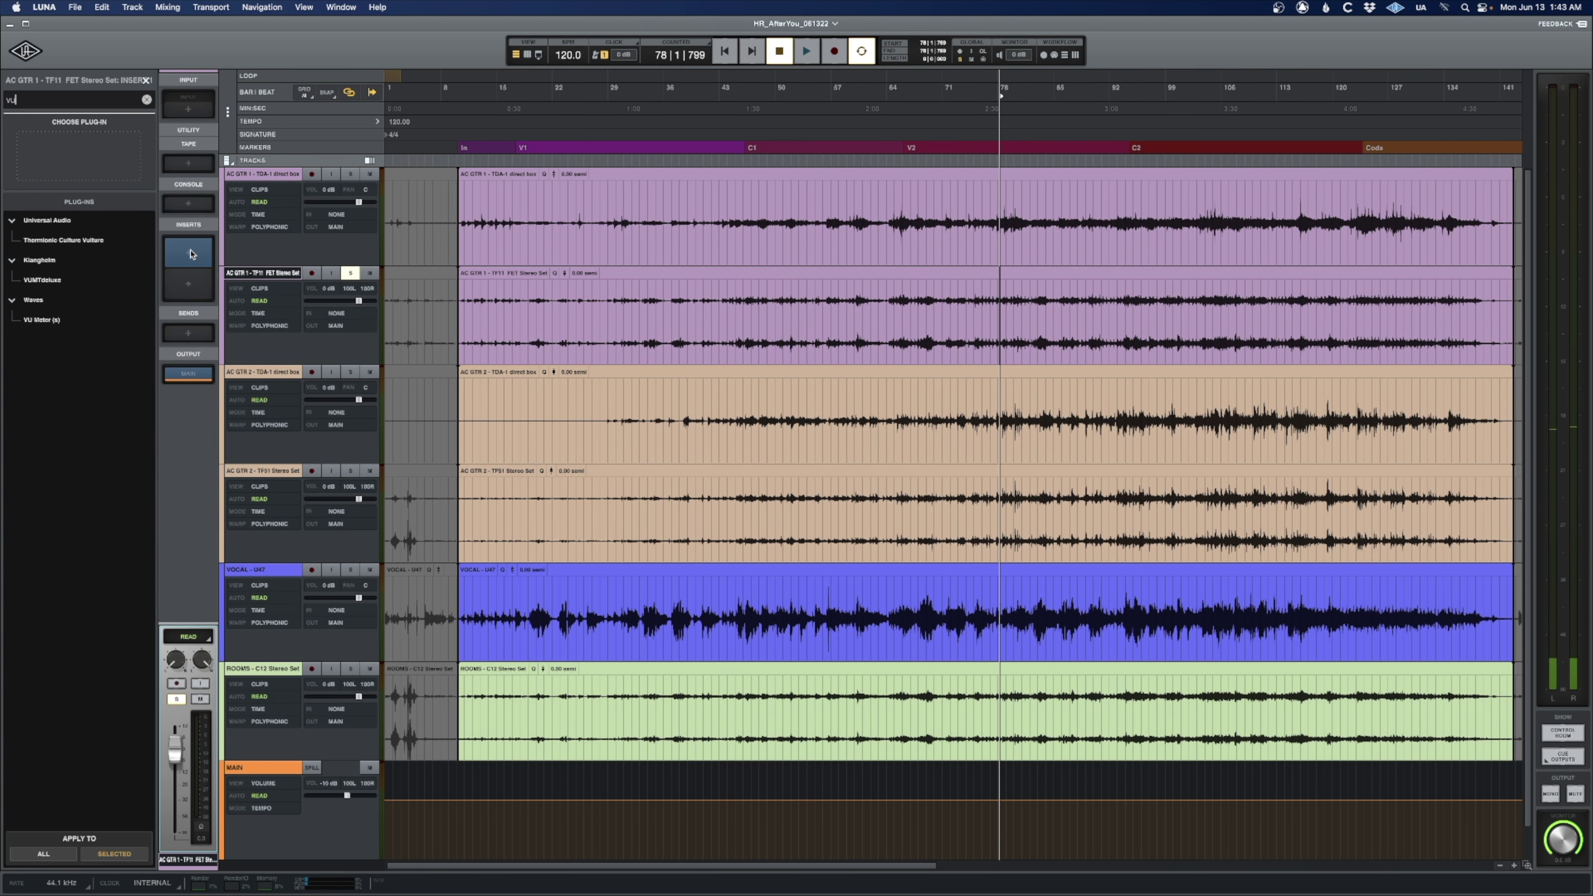
pyautogui.write('vu')
pyautogui.press('Return')
pyautogui.moveTo(515, 274); pyautogui.dragTo(575, 326)
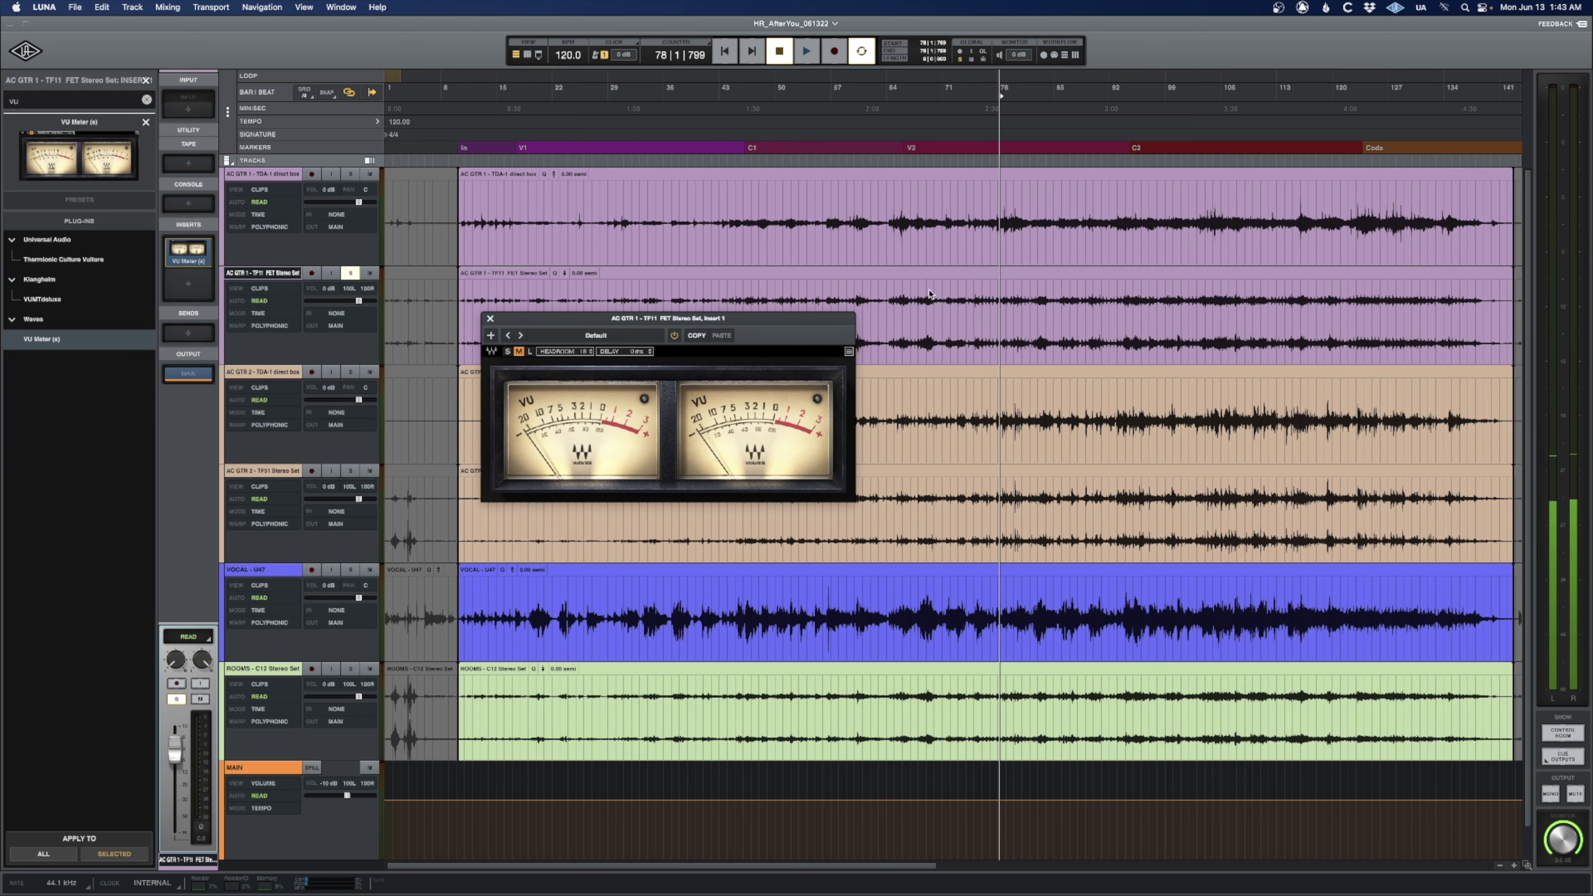
# Lower the TF11 FET Stereo Set clip's gain to -1.6 dB during playback, recheck it from the V2 marker and close the meter.
pyautogui.click(916, 290)
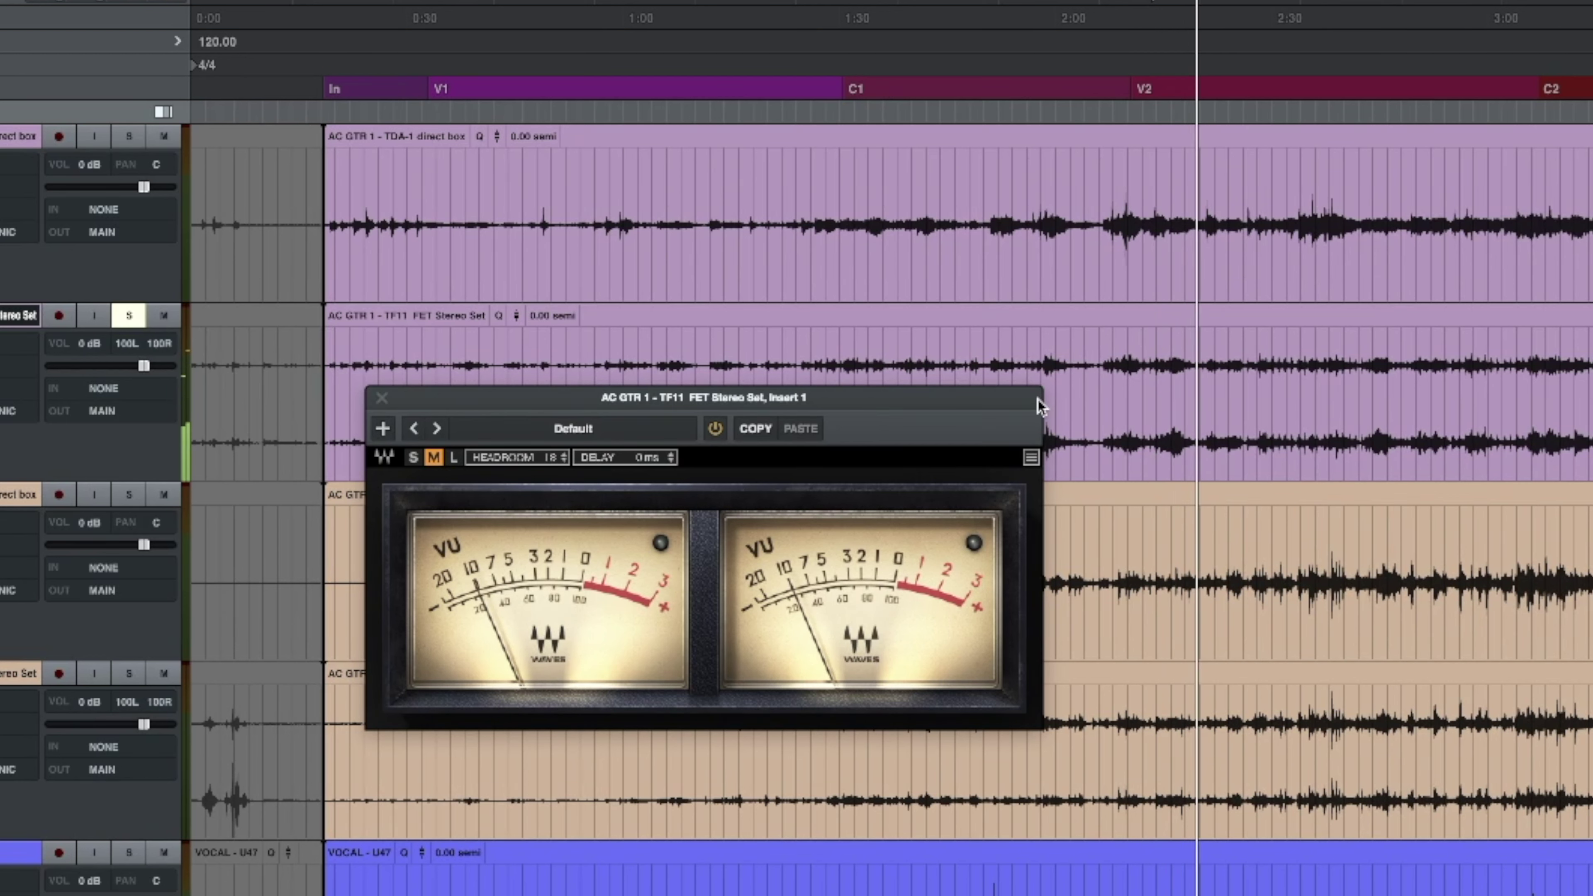
pyautogui.click(515, 314)
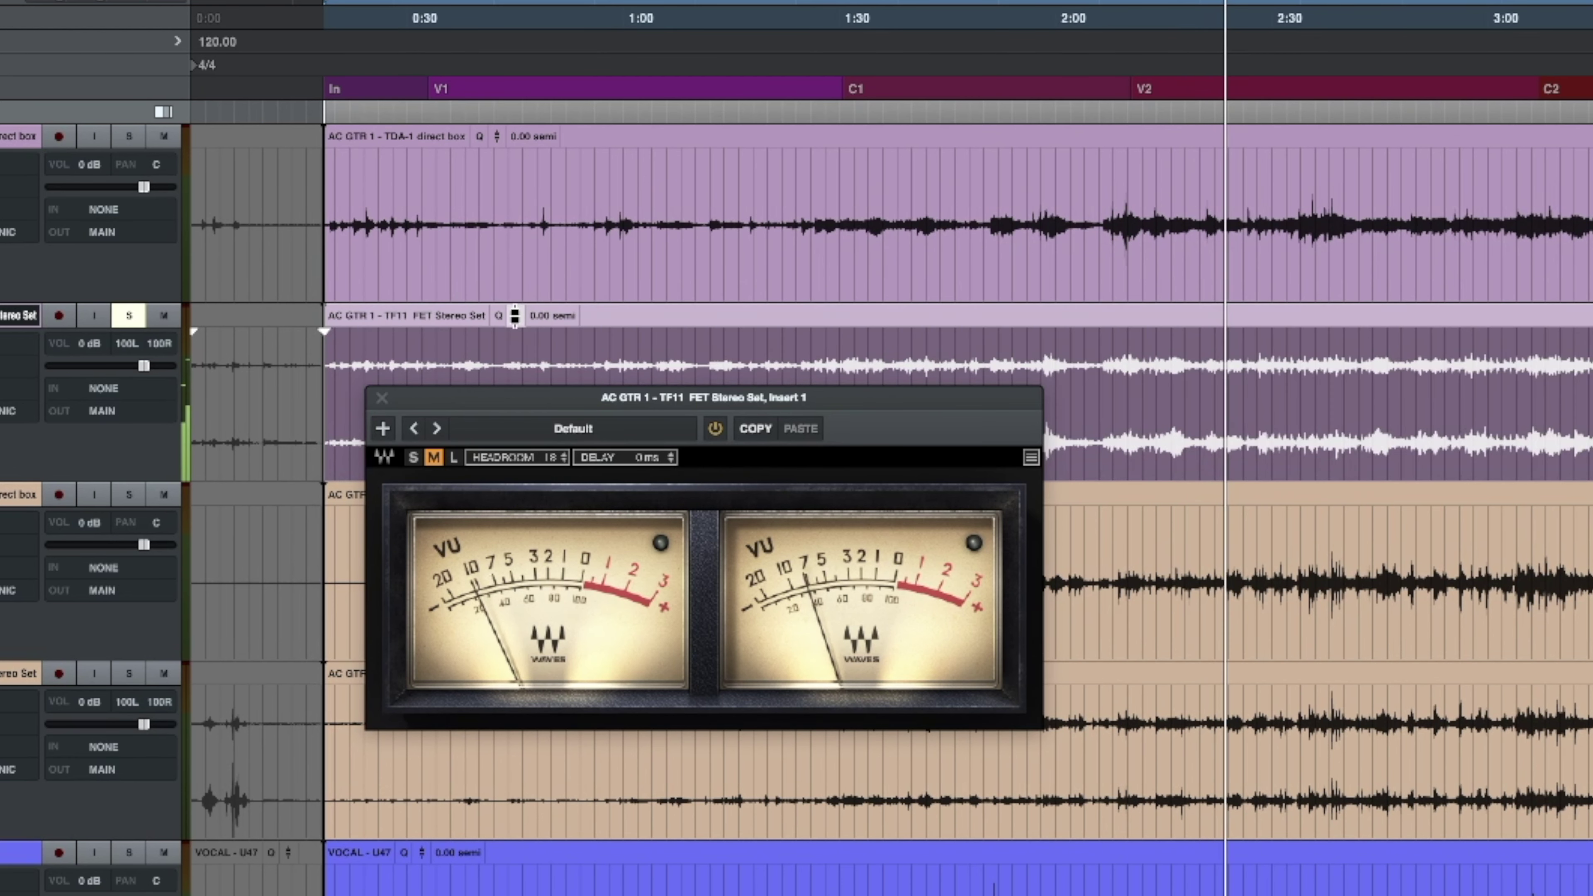
pyautogui.moveTo(516, 324); pyautogui.dragTo(516, 330)
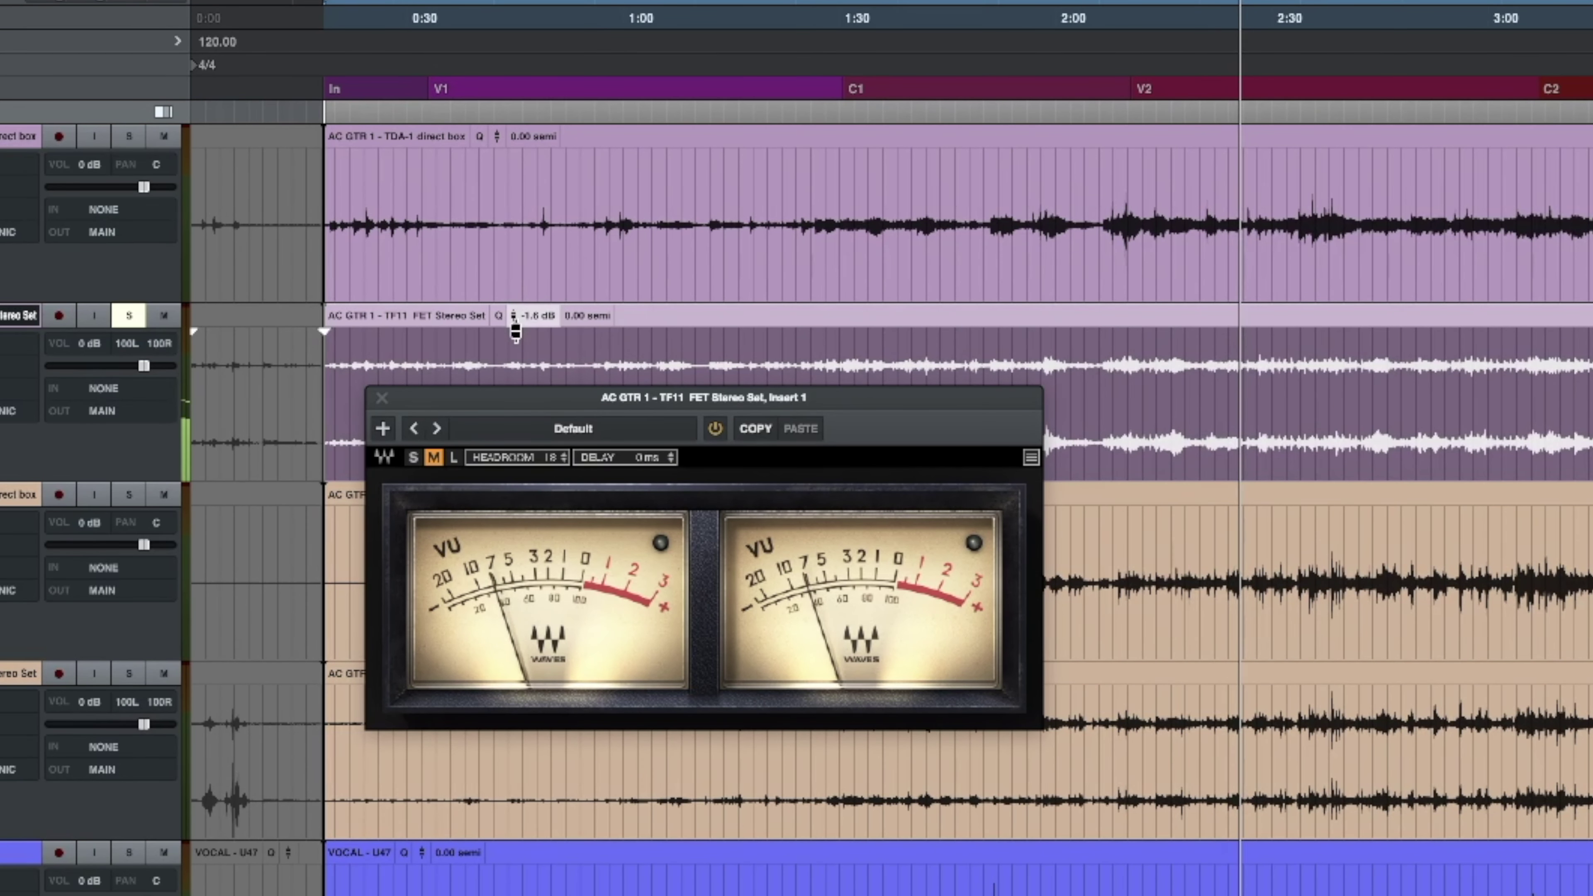
pyautogui.click(1138, 359)
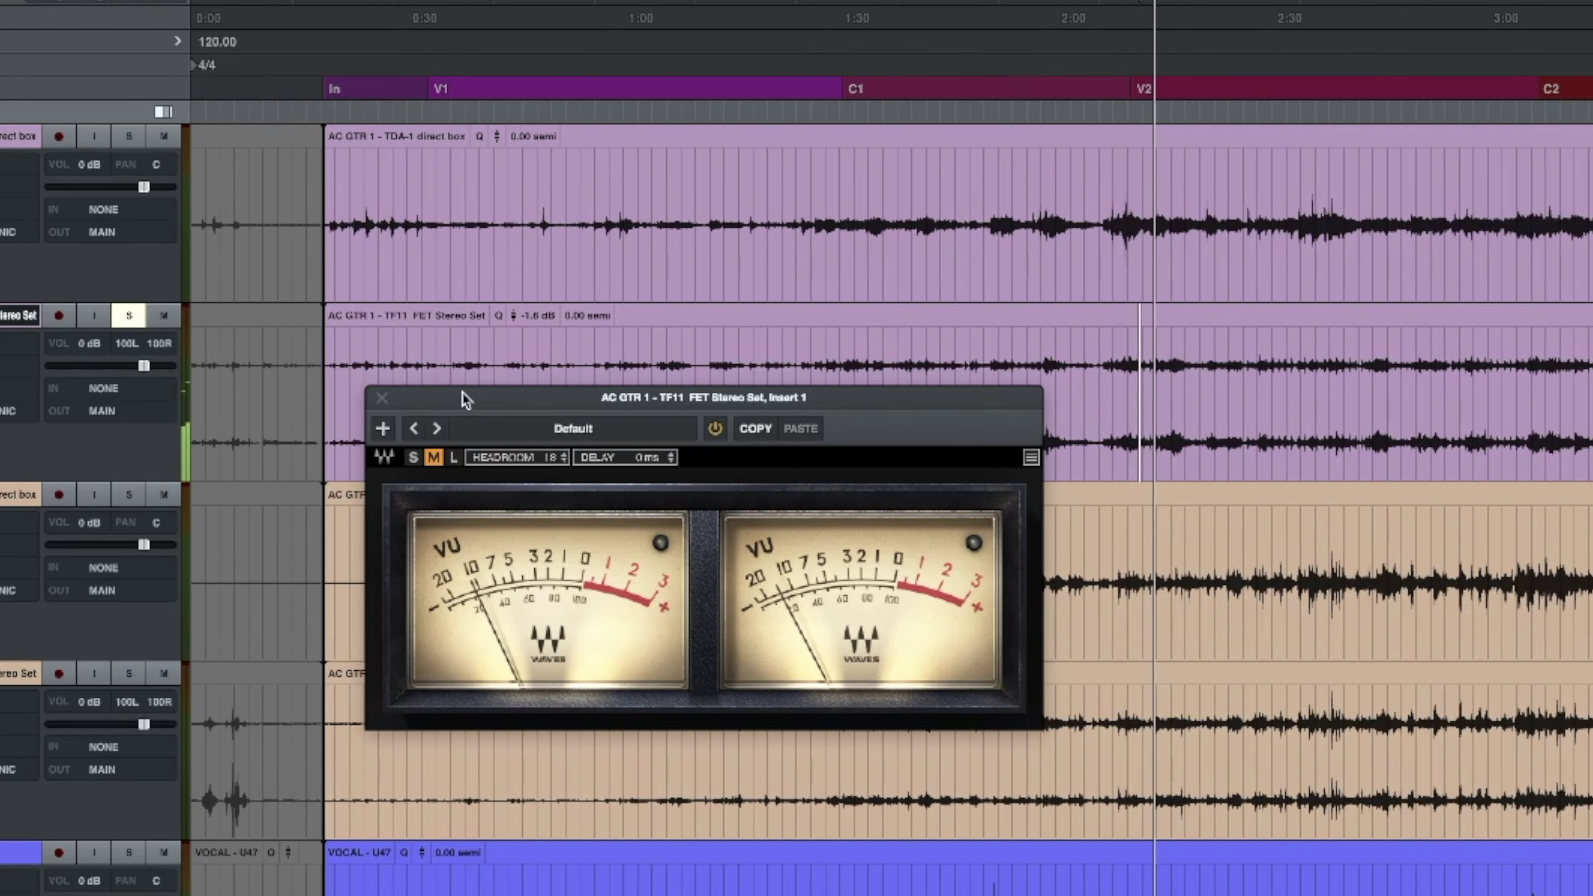
pyautogui.click(381, 399)
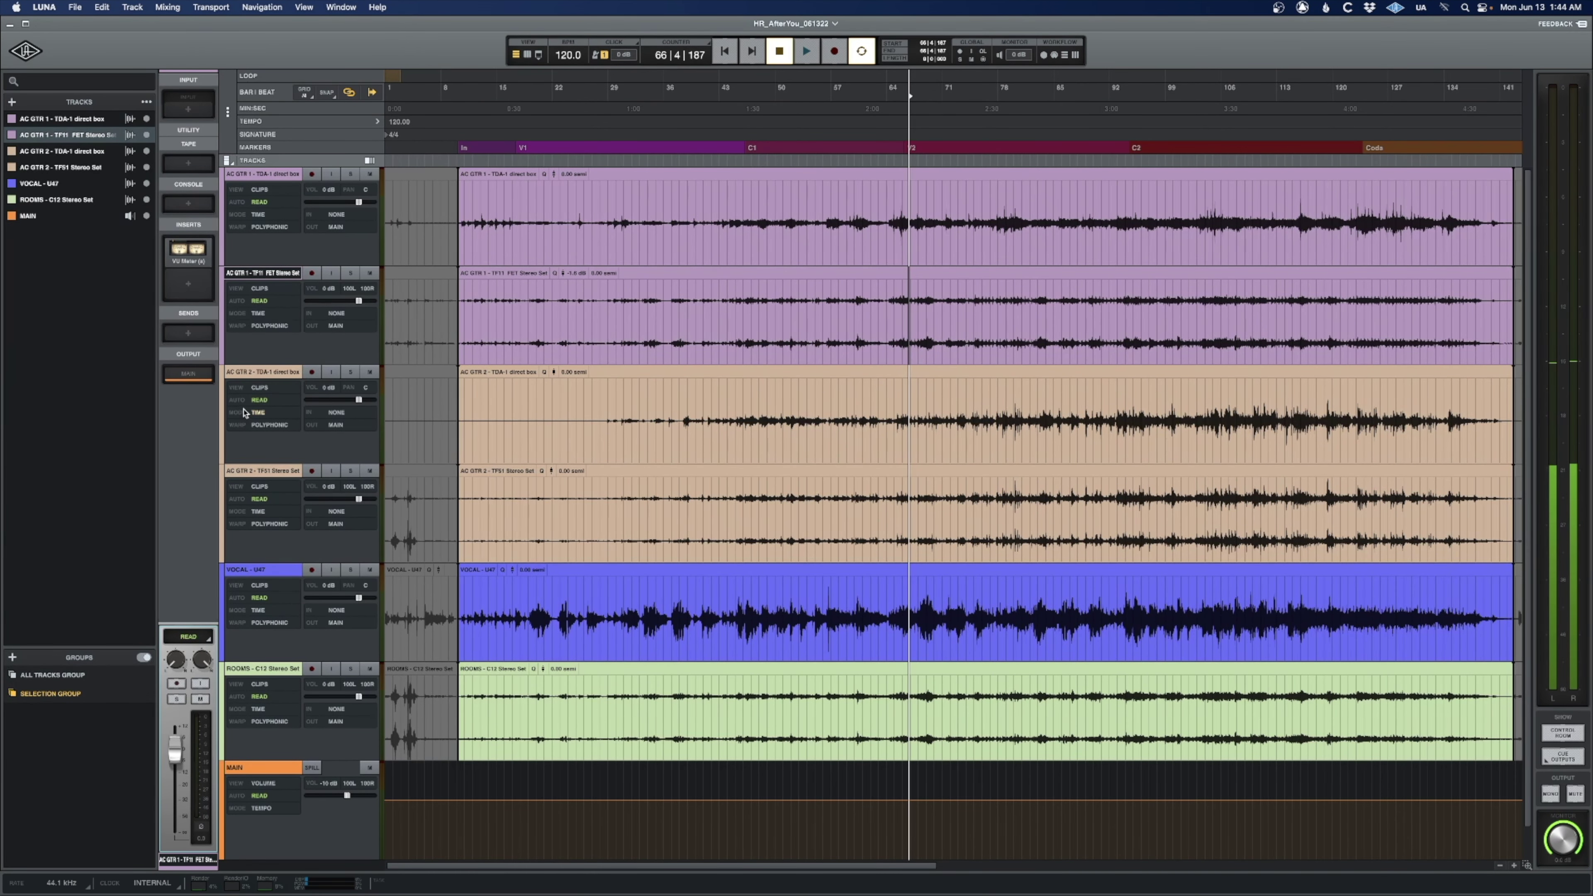
# Insert the Waves VU Meter (m) on the AC GTR 2 - TDA-1 direct box track.
pyautogui.click(273, 374)
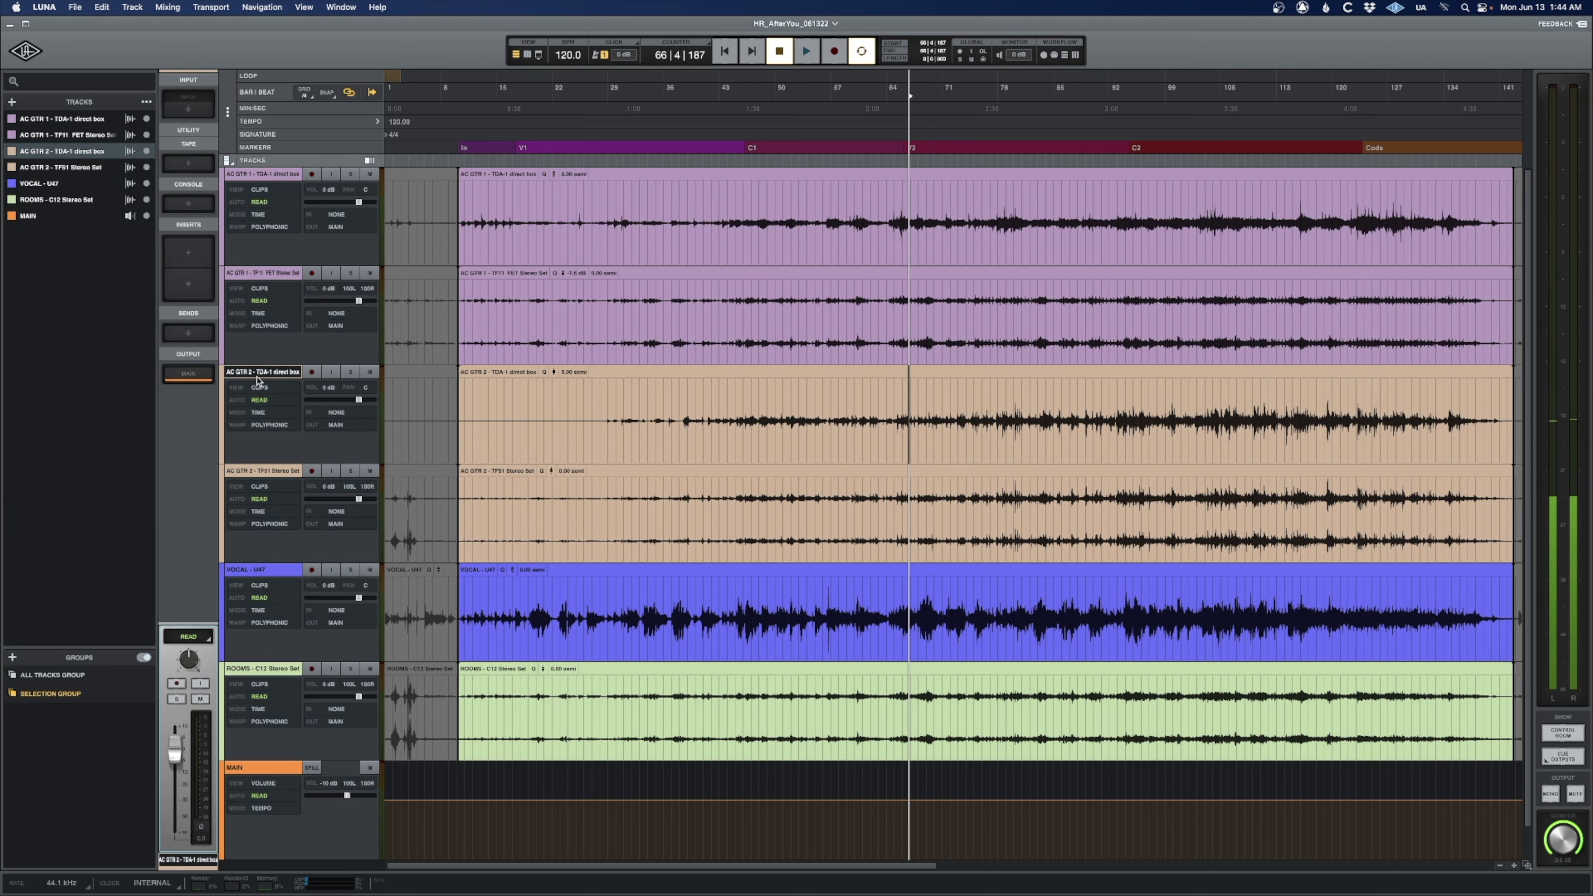
pyautogui.click(191, 253)
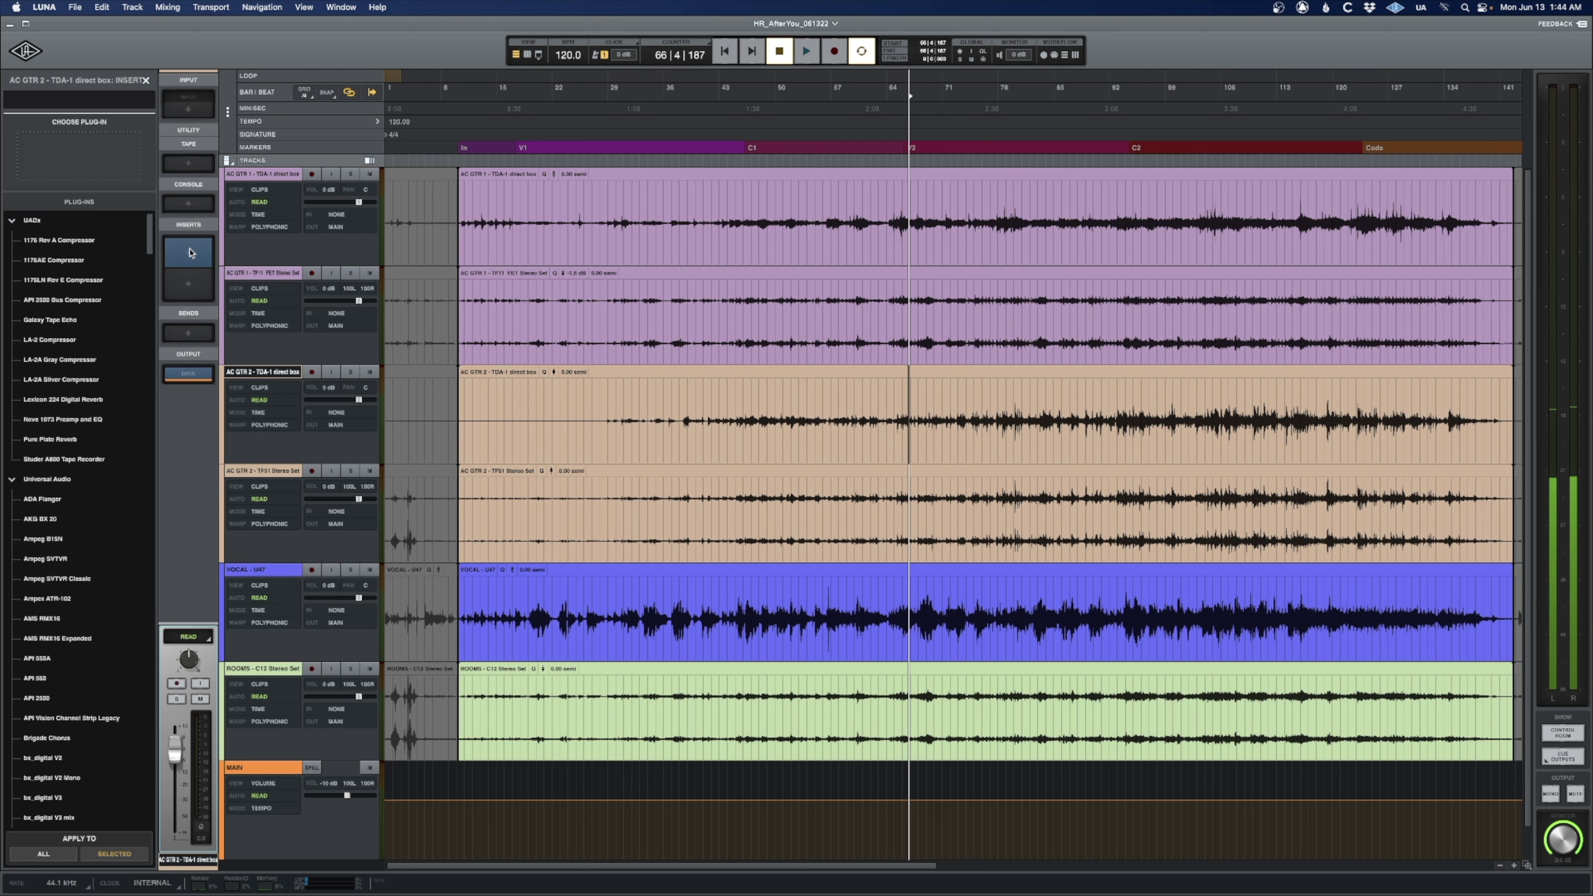
pyautogui.write('vu')
pyautogui.doubleClick(43, 339)
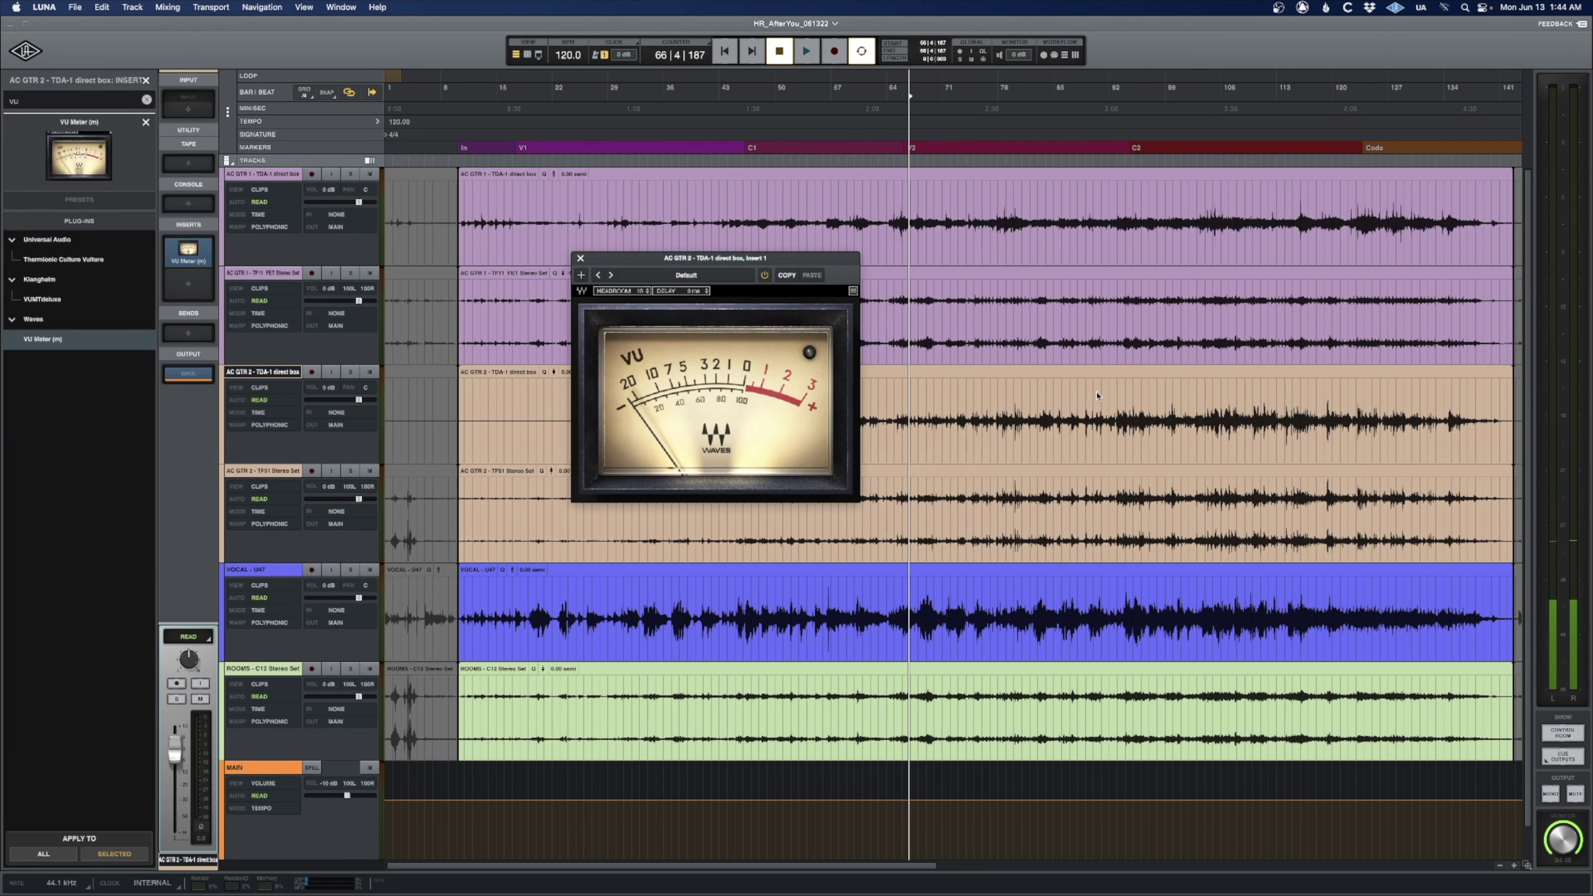
# Solo the AC GTR 2 - TDA-1 direct box track, lower its clip gain to -1.7 dB during playback near C3, recheck it and close the meter.
pyautogui.click(1115, 399)
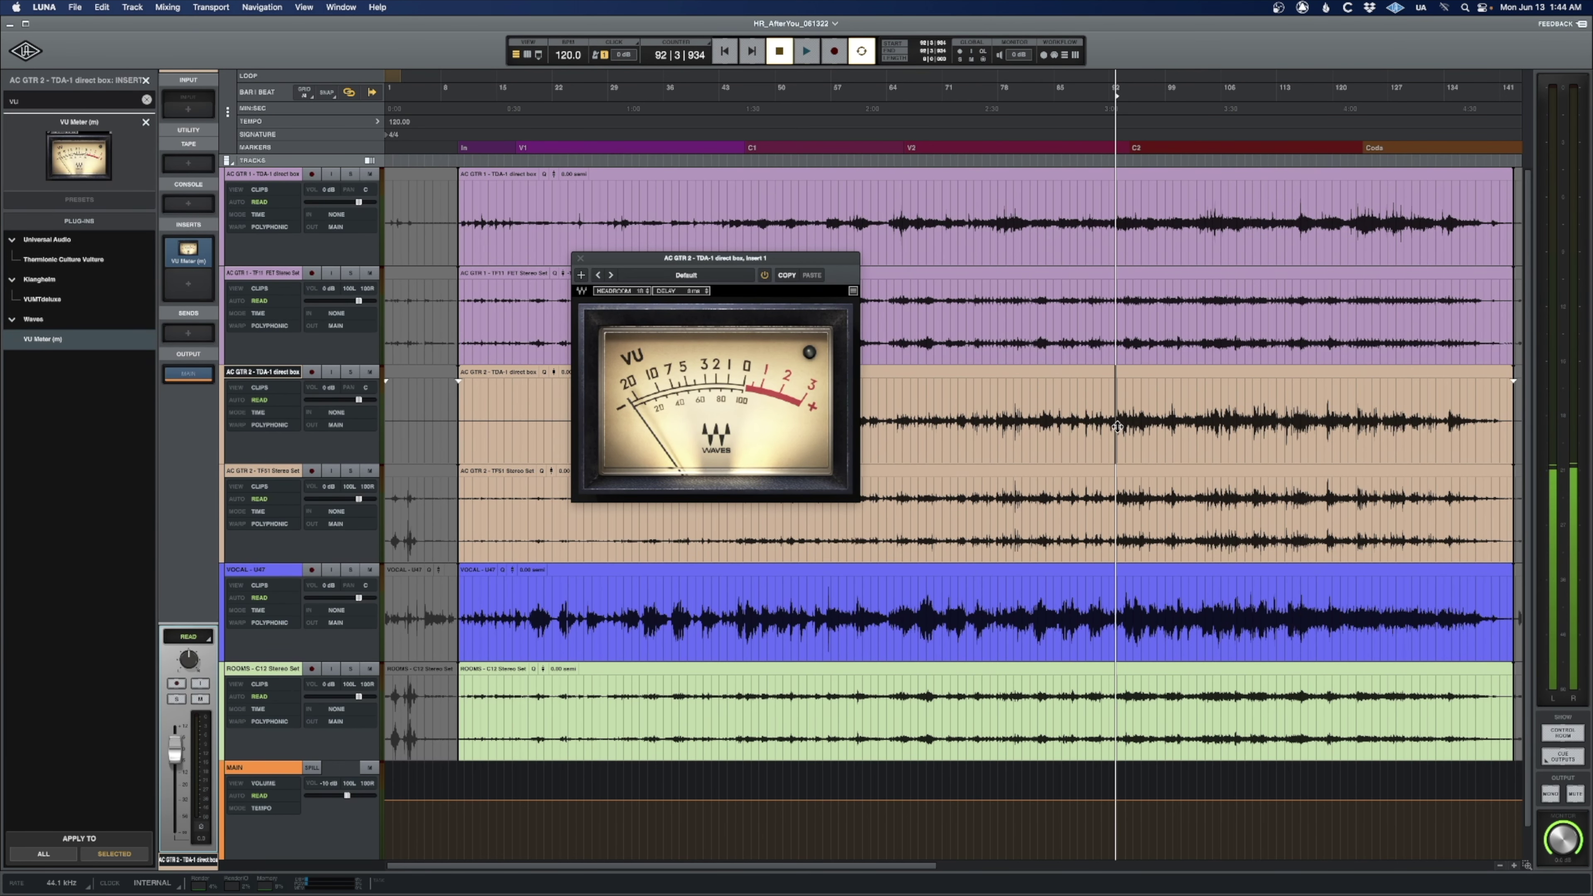
pyautogui.click(350, 372)
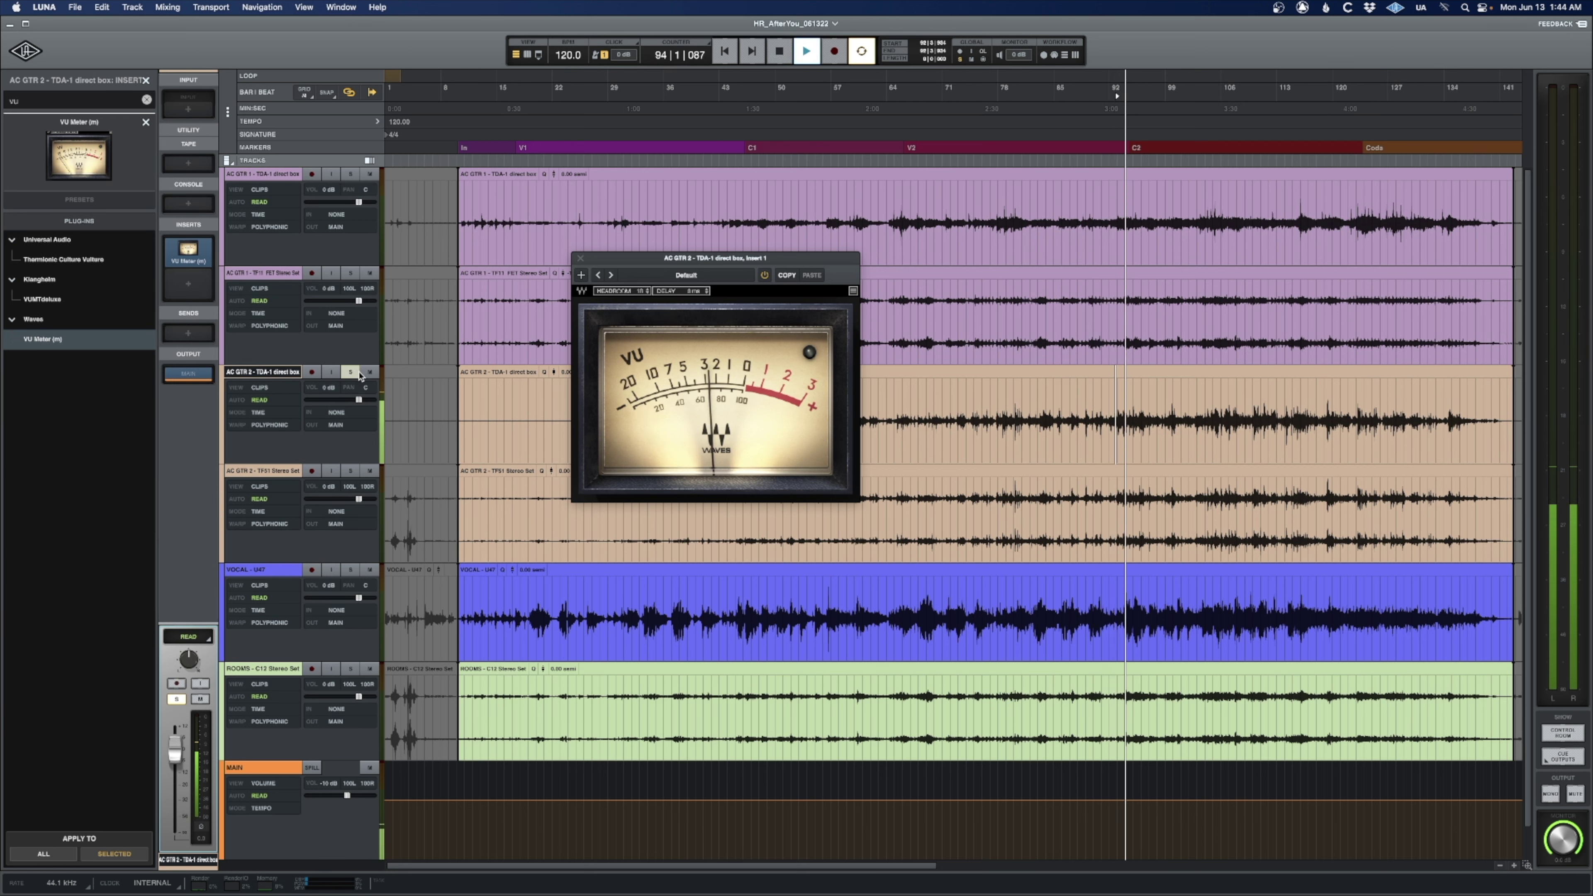
pyautogui.click(766, 259)
pyautogui.moveTo(766, 259); pyautogui.dragTo(810, 151)
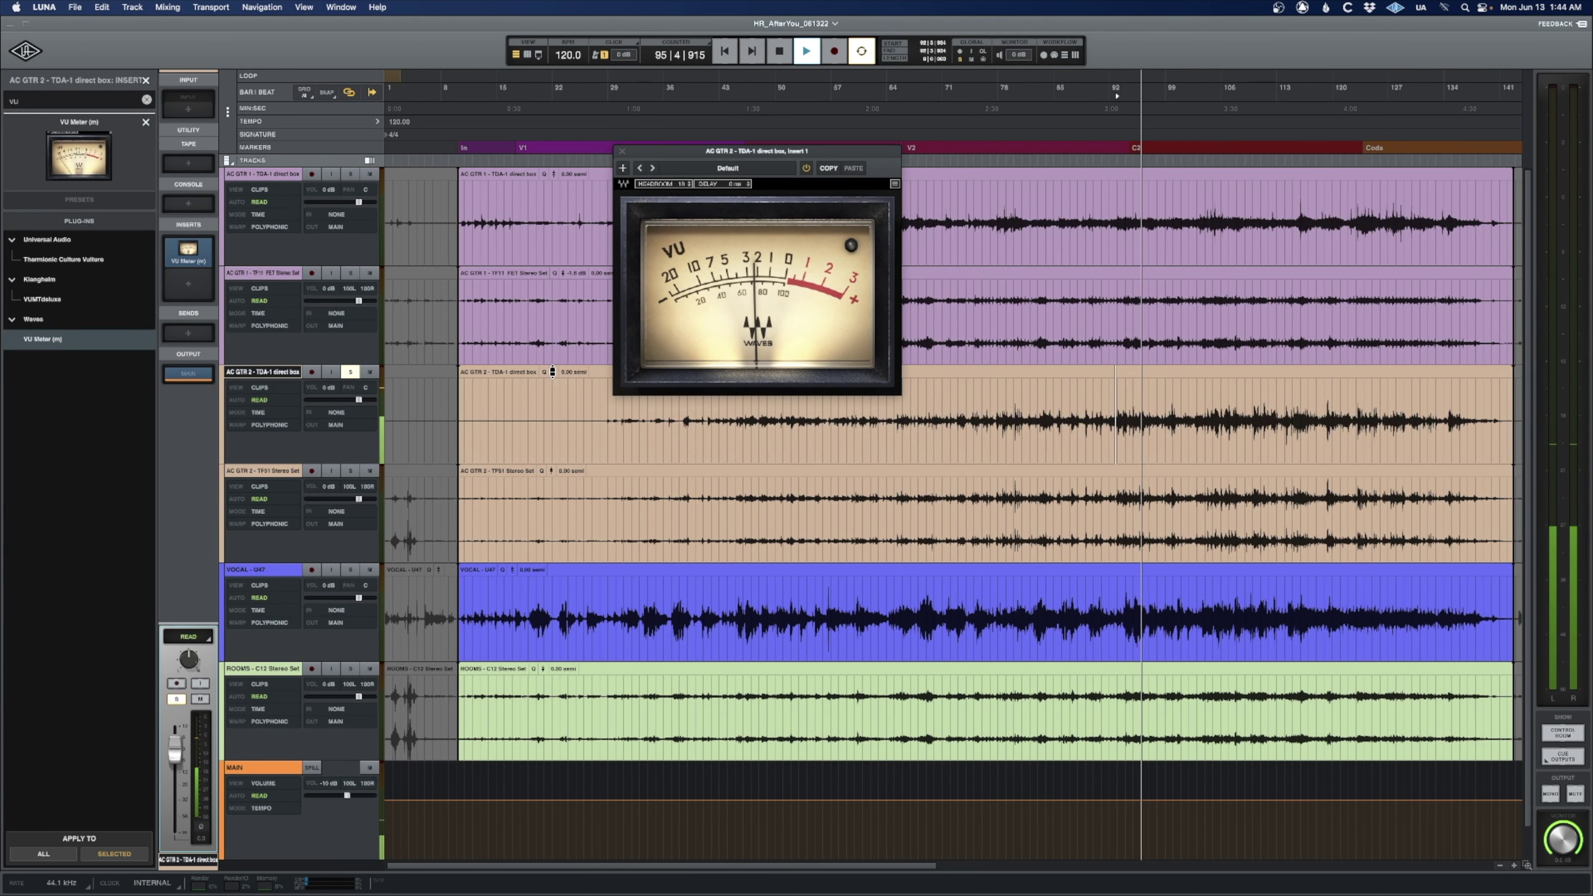
pyautogui.click(543, 378)
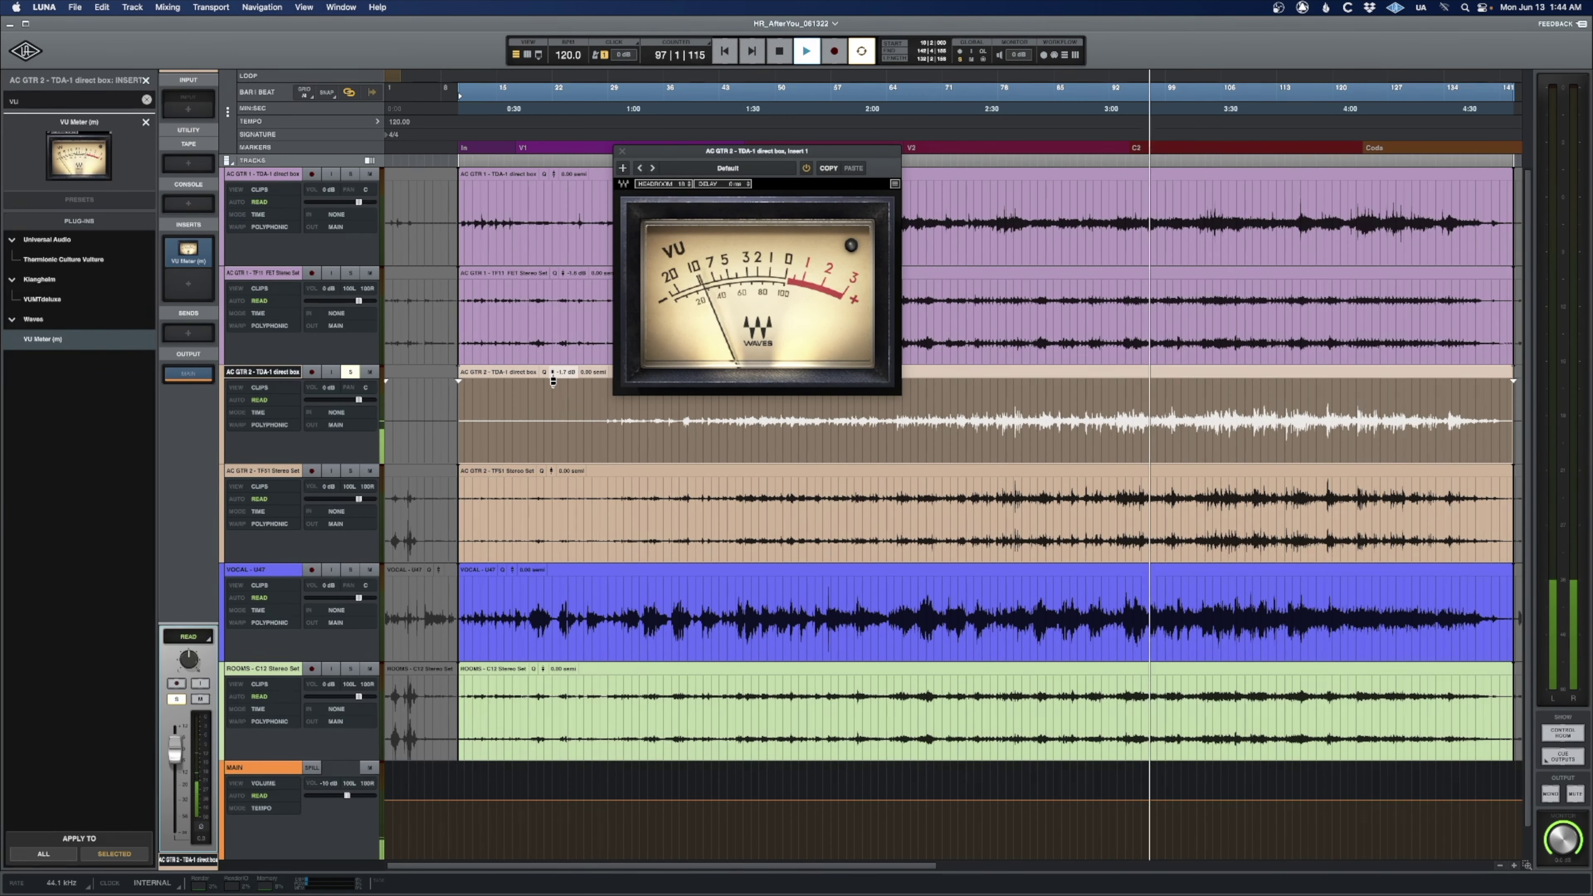
pyautogui.click(1166, 407)
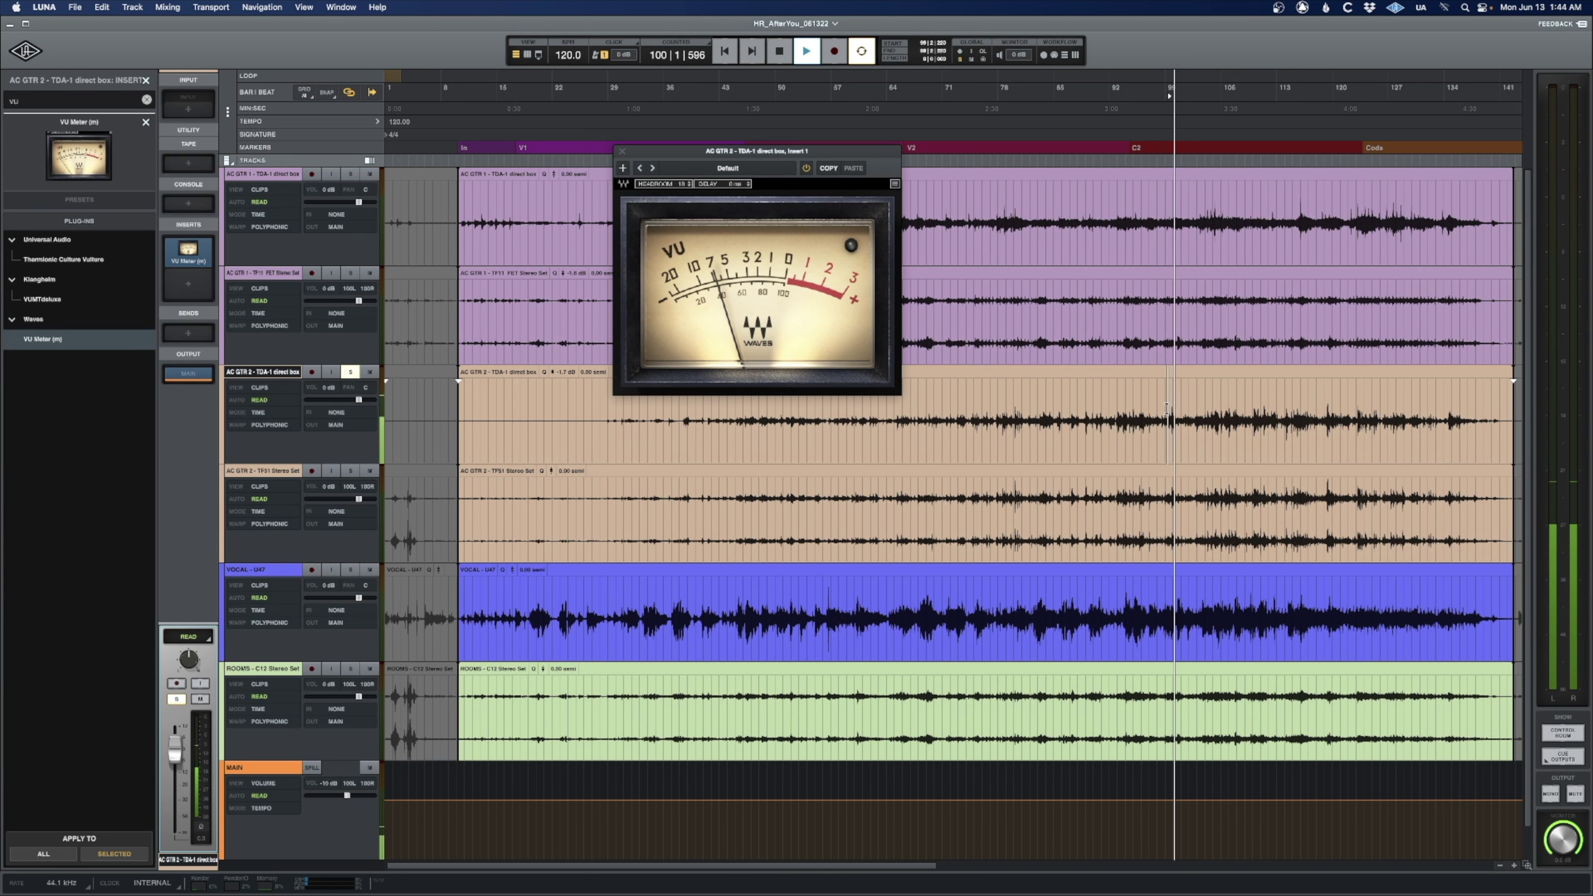
pyautogui.click(621, 151)
pyautogui.press('space')
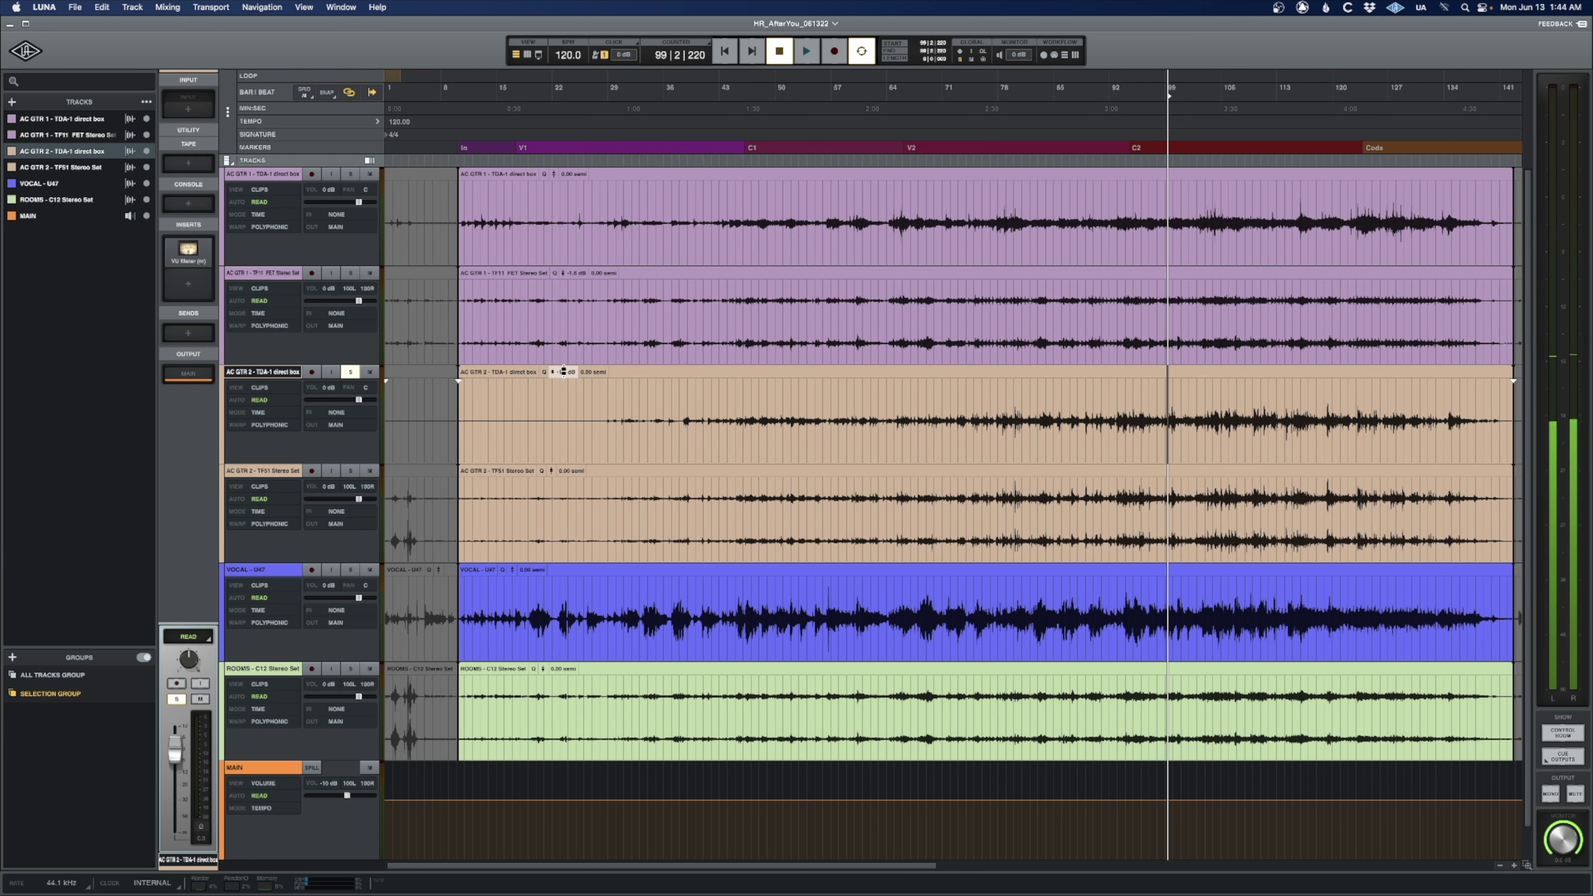
# Unsolo the direct box track and insert the Waves VU Meter (s) on the AC GTR 2 - TF51 Stereo Set track.
pyautogui.click(267, 472)
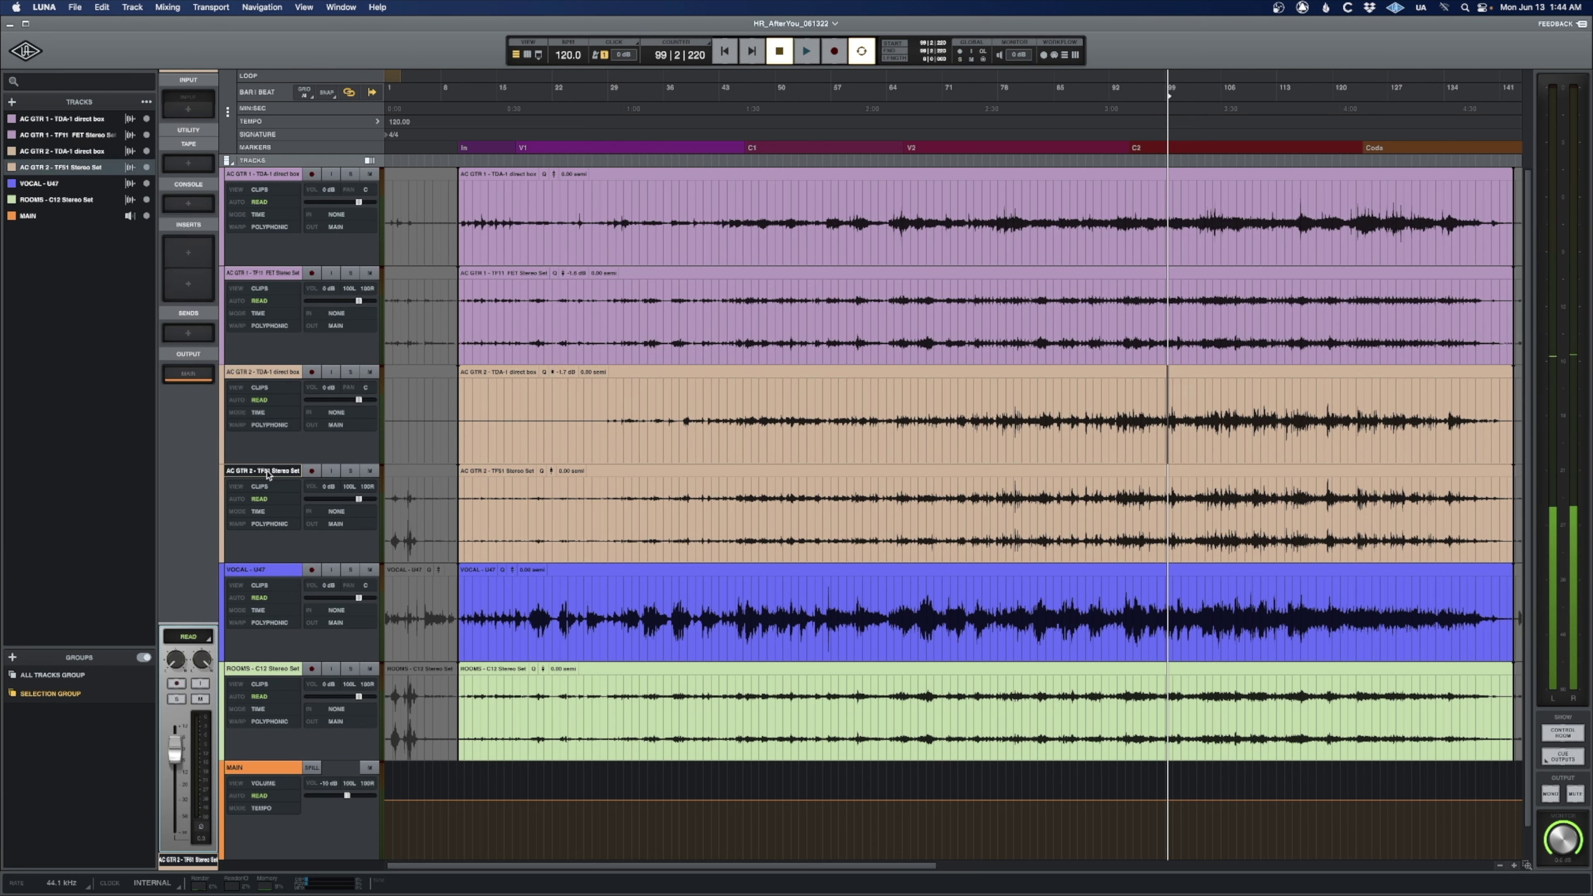
pyautogui.click(186, 256)
pyautogui.write('vu')
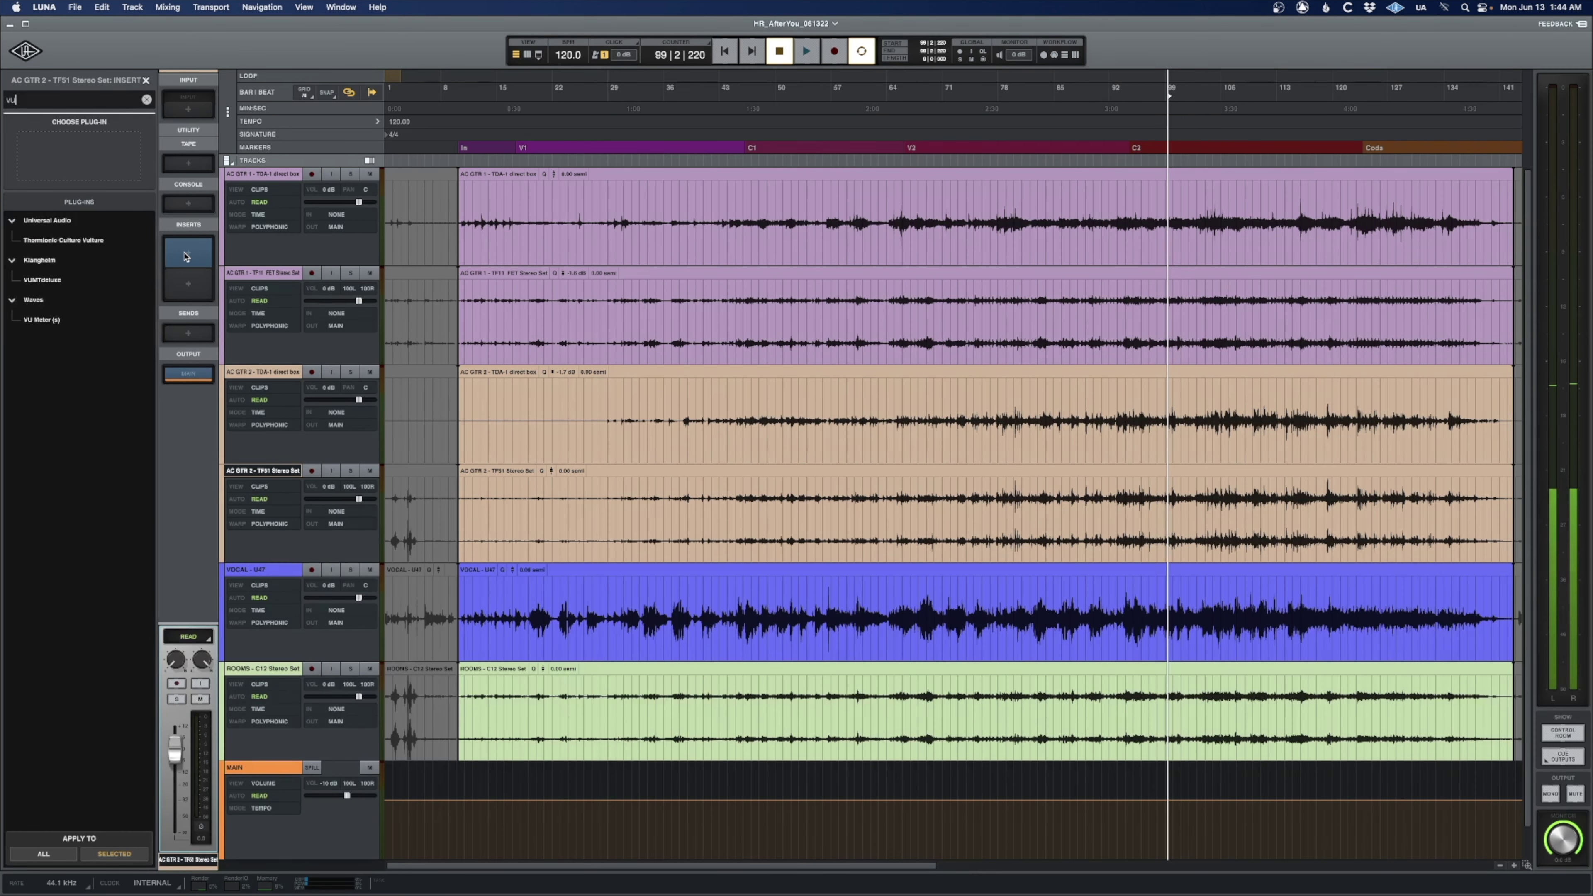
pyautogui.doubleClick(57, 317)
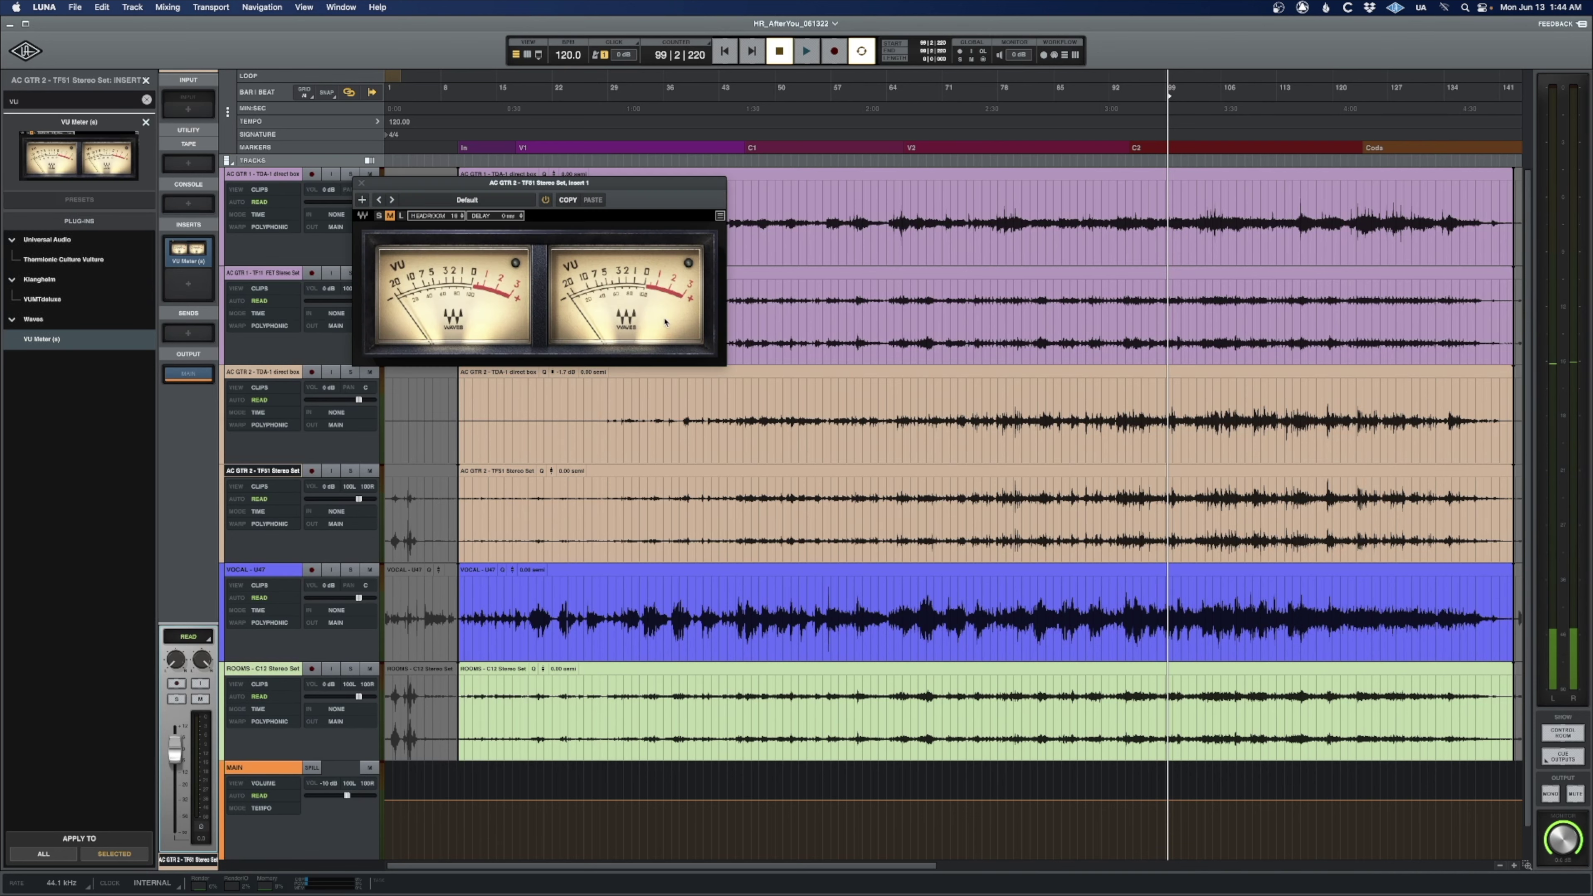
pyautogui.moveTo(641, 186); pyautogui.dragTo(870, 322)
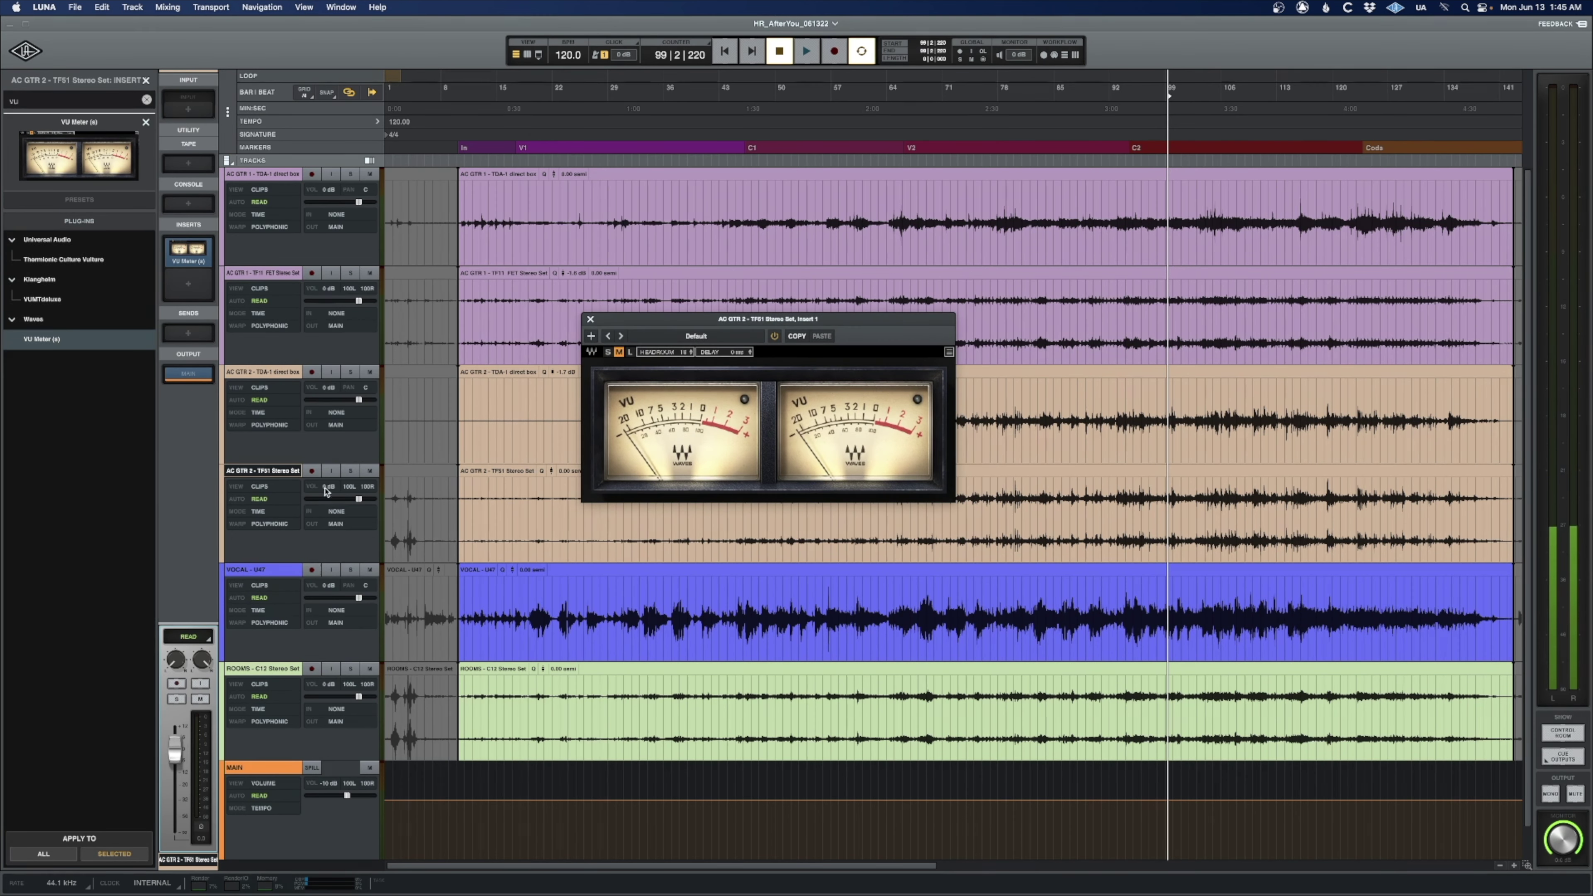
# Solo the TF51 Stereo Set track, lower its clip gain to -3.5 dB, recheck it near C3, close the meter and unsolo the track.
pyautogui.press('space')
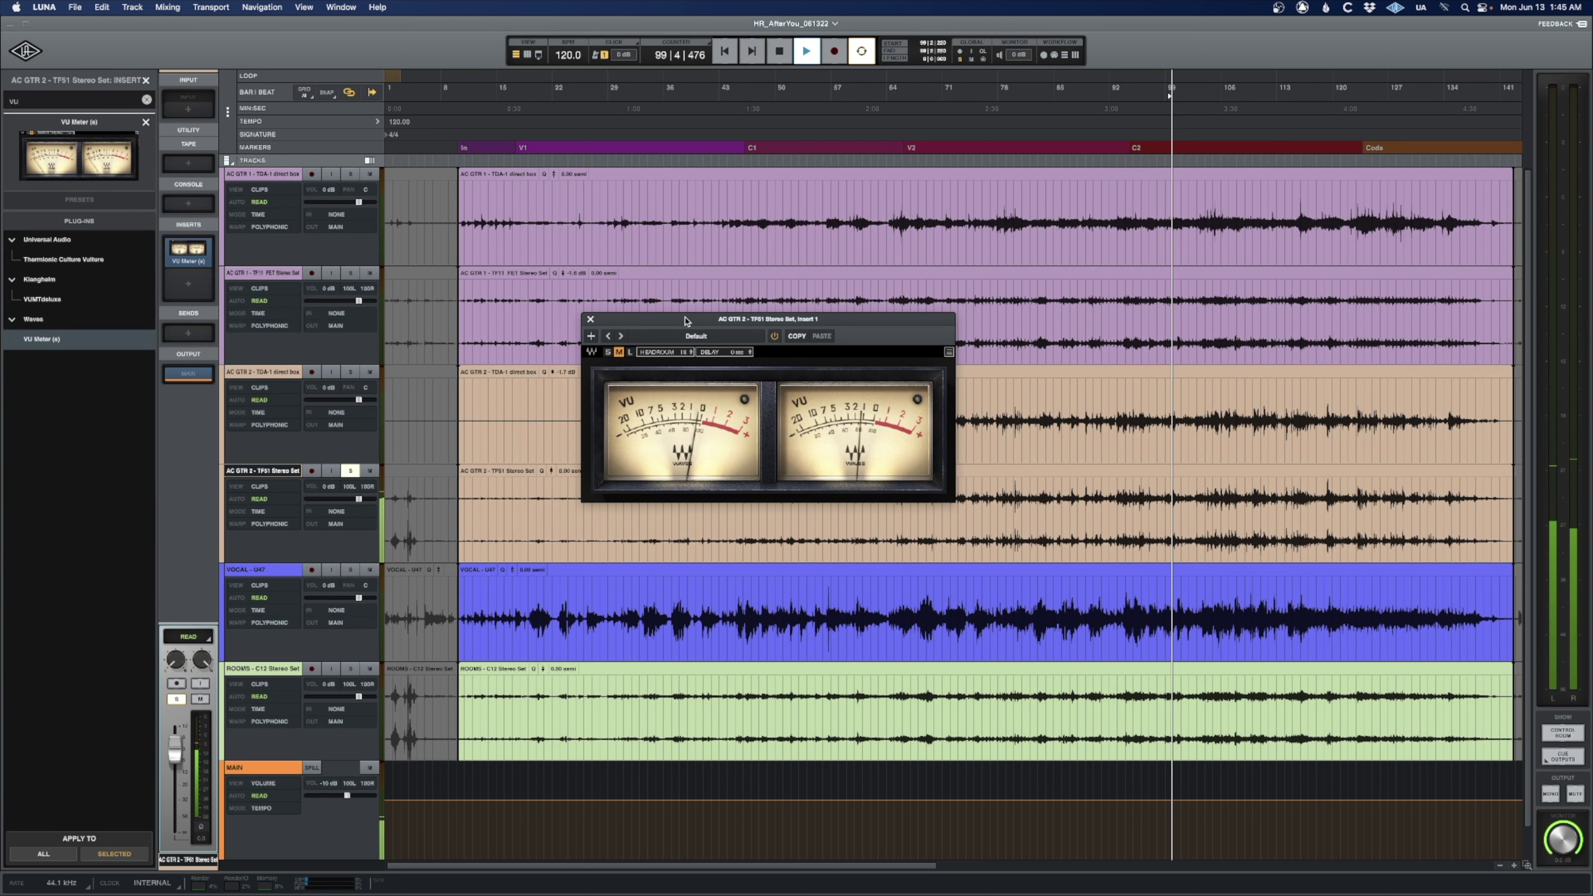
pyautogui.moveTo(665, 319); pyautogui.dragTo(635, 236)
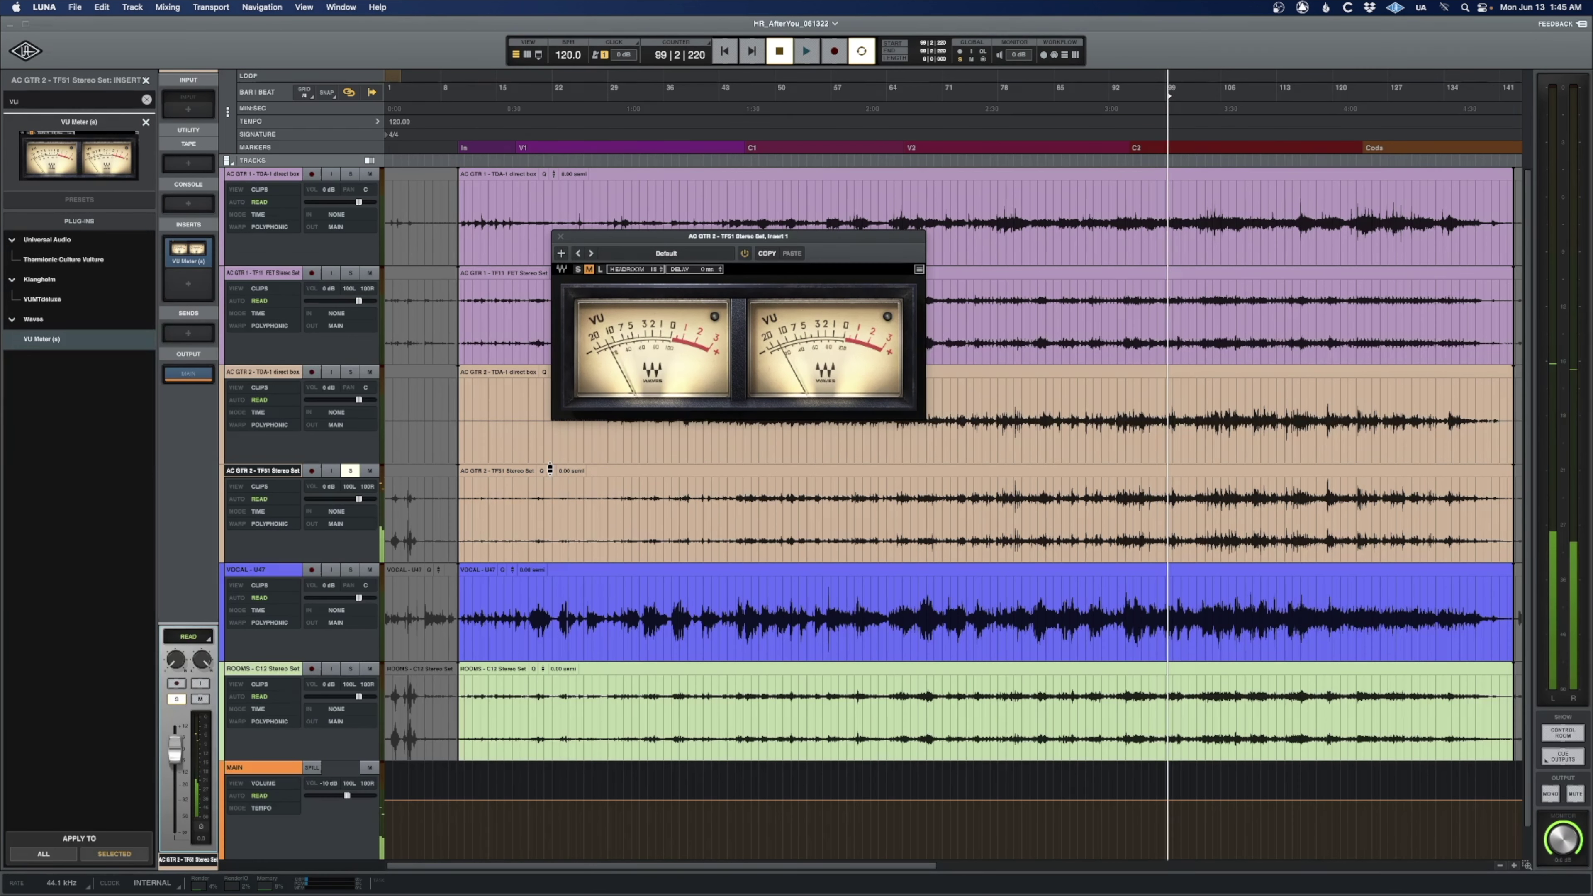
pyautogui.press('space')
pyautogui.click(551, 485)
pyautogui.press('space')
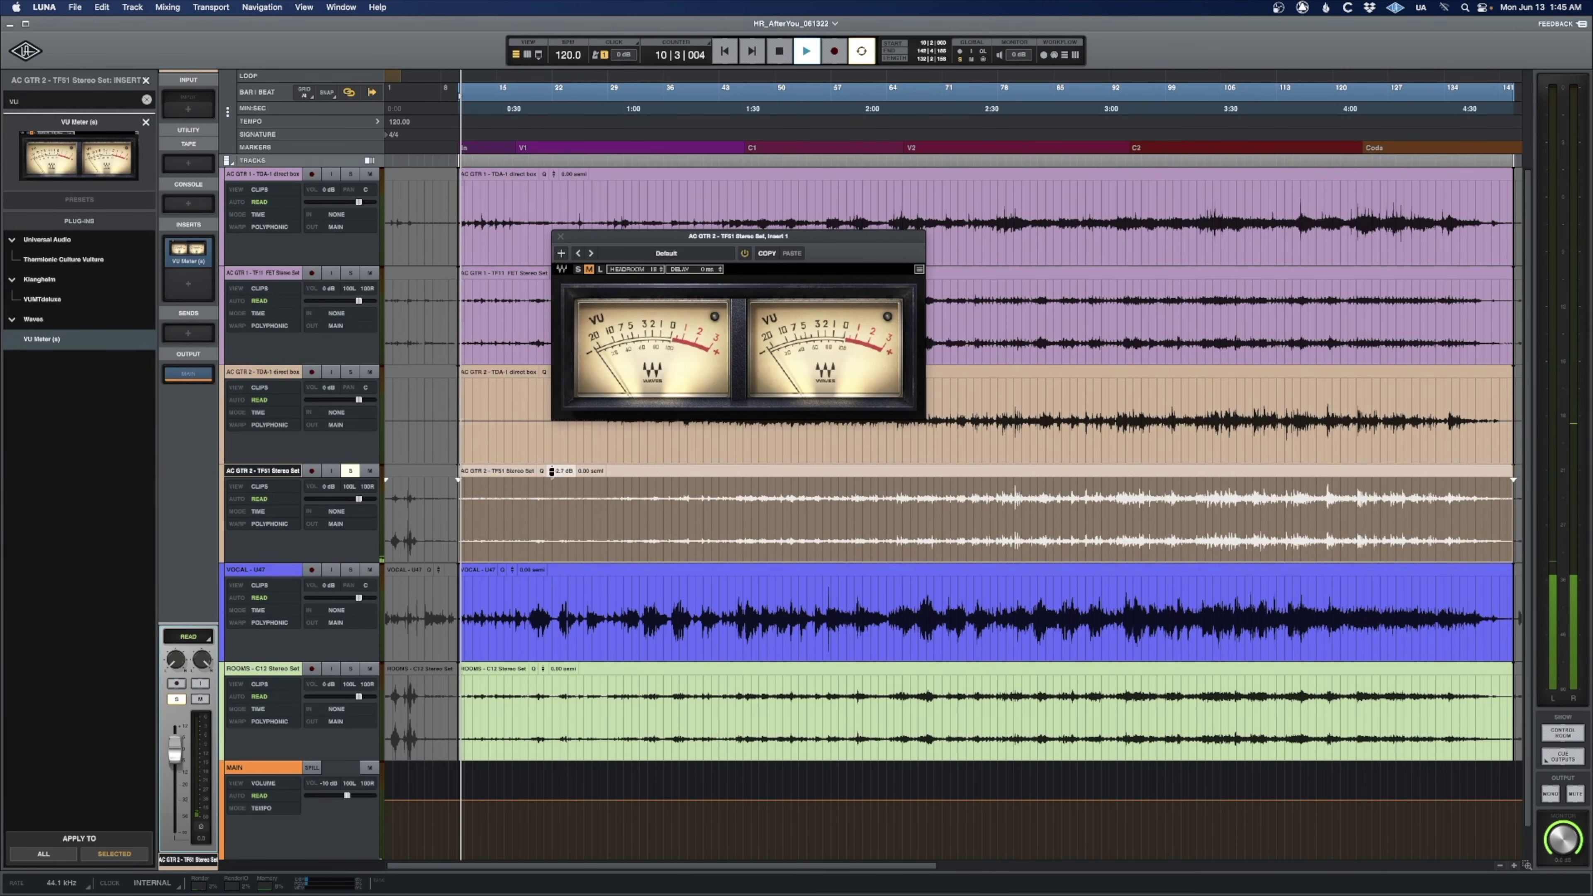
pyautogui.moveTo(551, 472); pyautogui.dragTo(1106, 521)
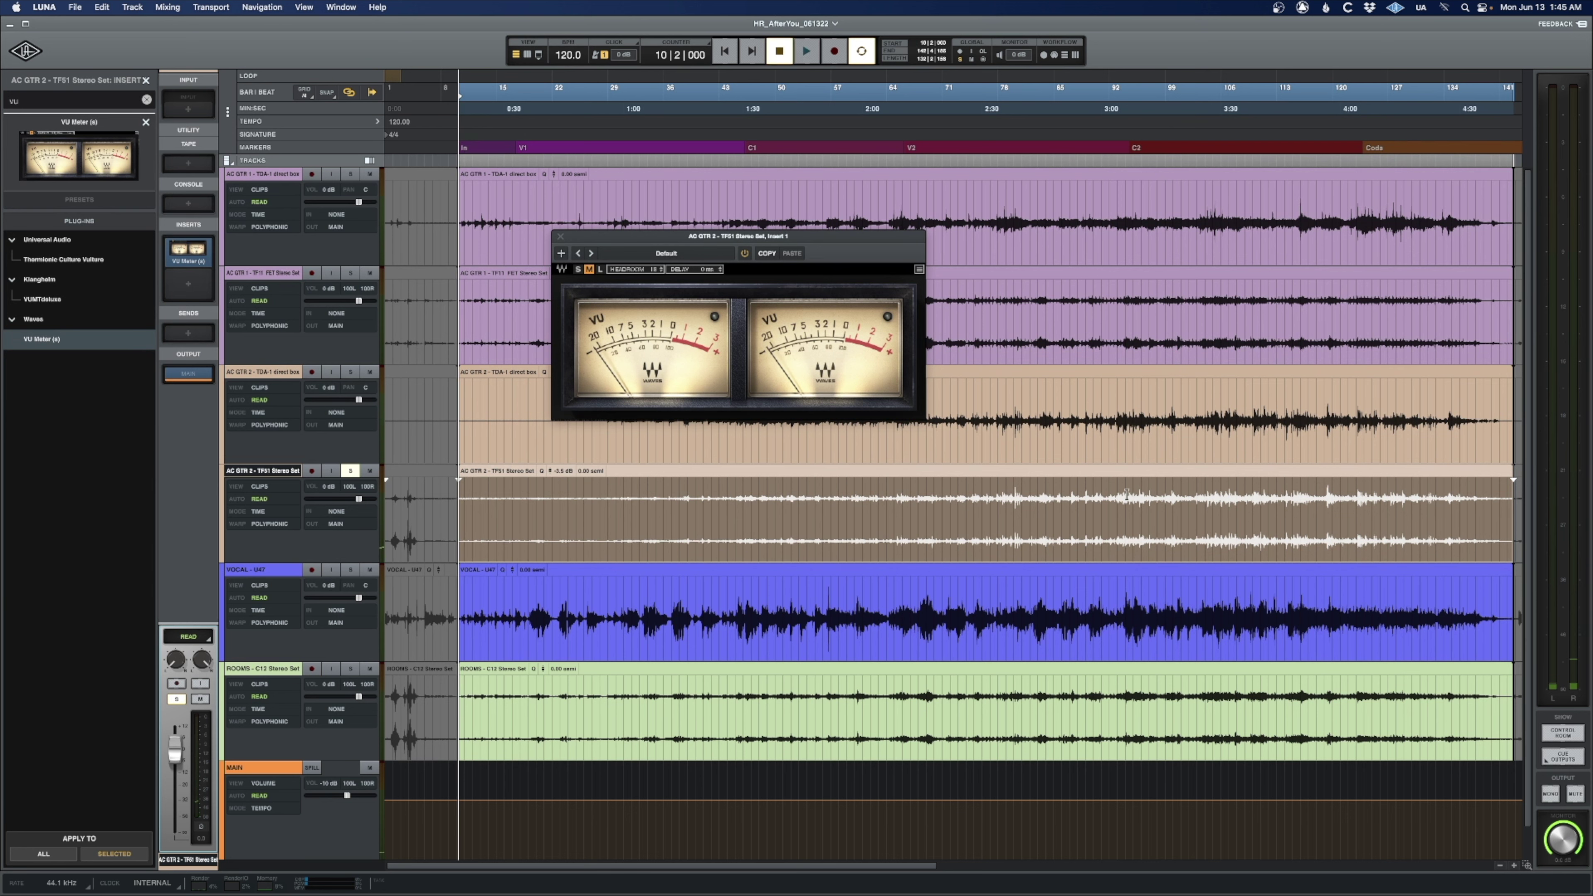
pyautogui.click(1121, 496)
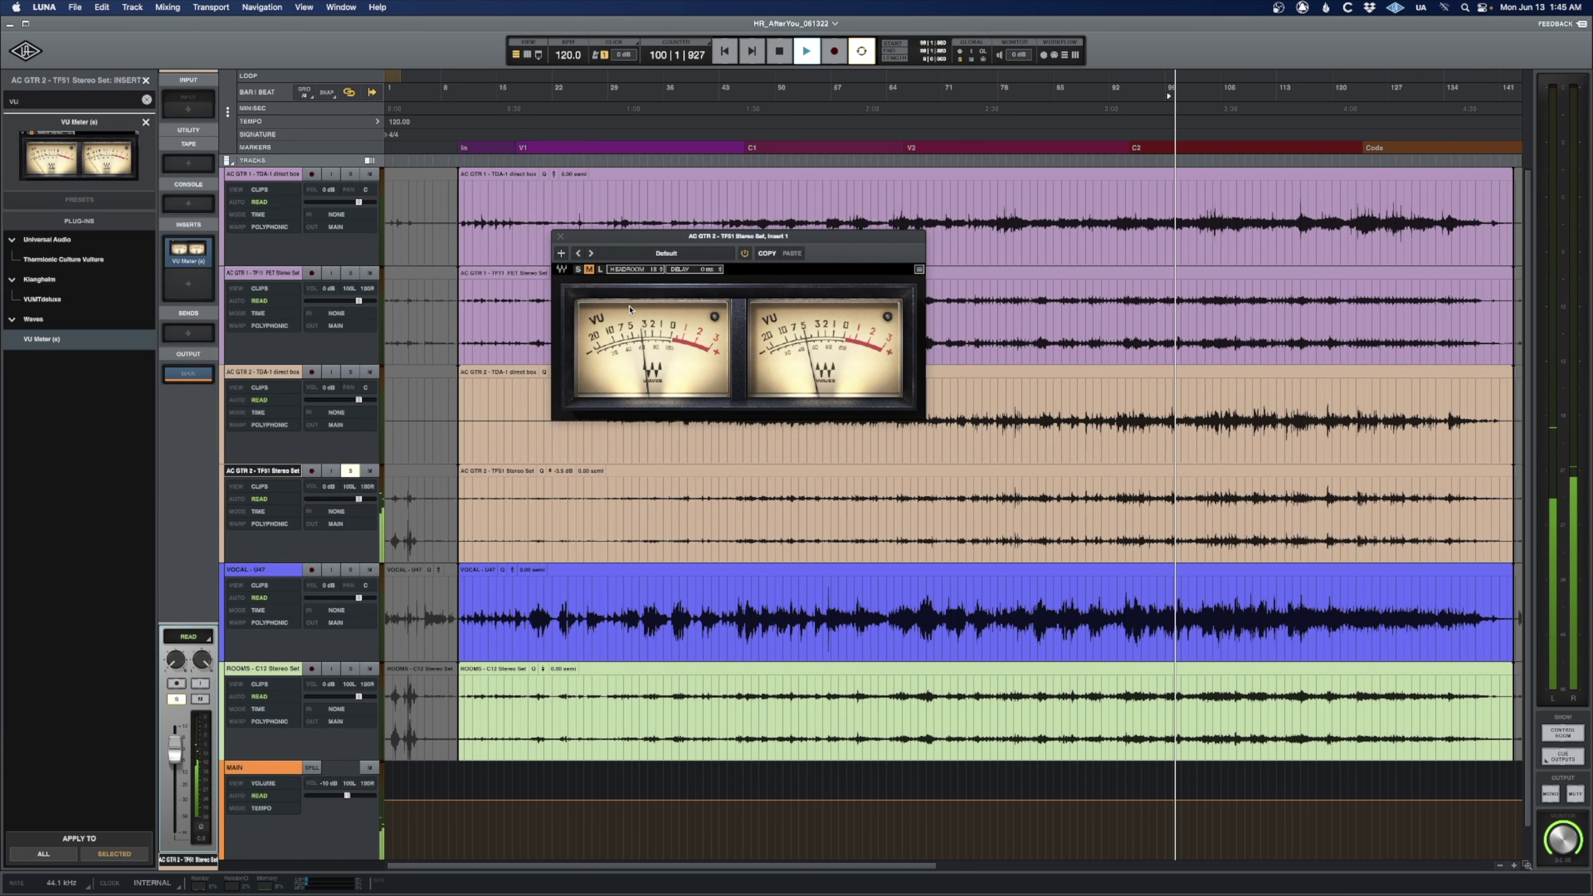
pyautogui.press('Escape')
pyautogui.press('space')
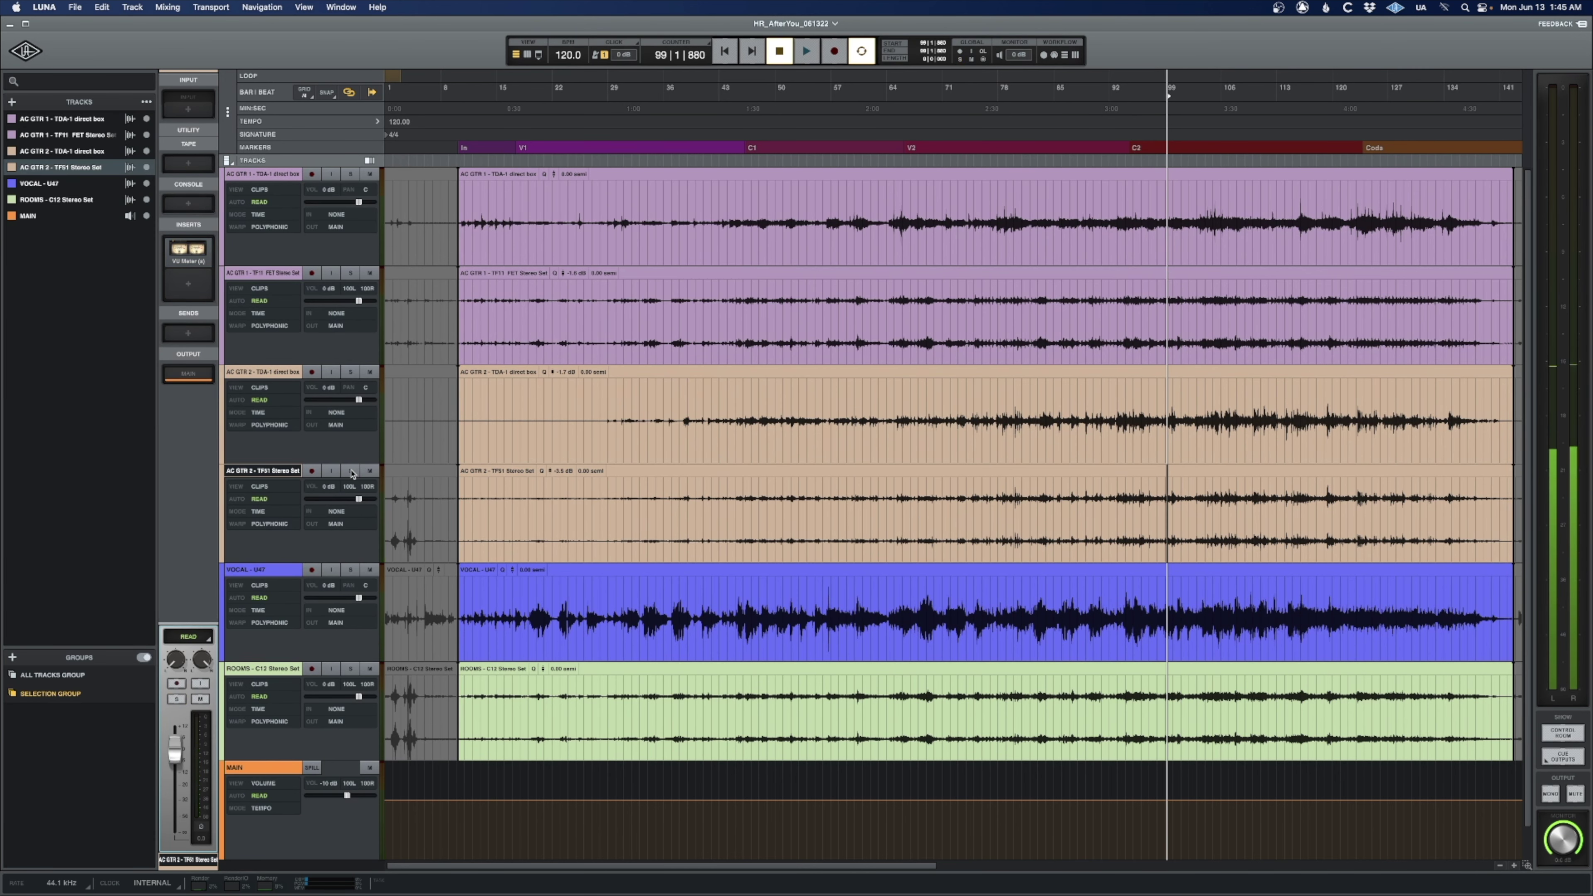
# Insert the Waves VU Meter (m) on the VOCAL - U47 track.
pyautogui.click(269, 571)
pyautogui.click(189, 252)
pyautogui.write('VU')
pyautogui.doubleClick(42, 339)
# Solo the vocal track, lower its clip gain to -4.1 dB during verse playback, recheck it around C1, close the meter and unsolo the track.
pyautogui.click(670, 594)
pyautogui.press('space')
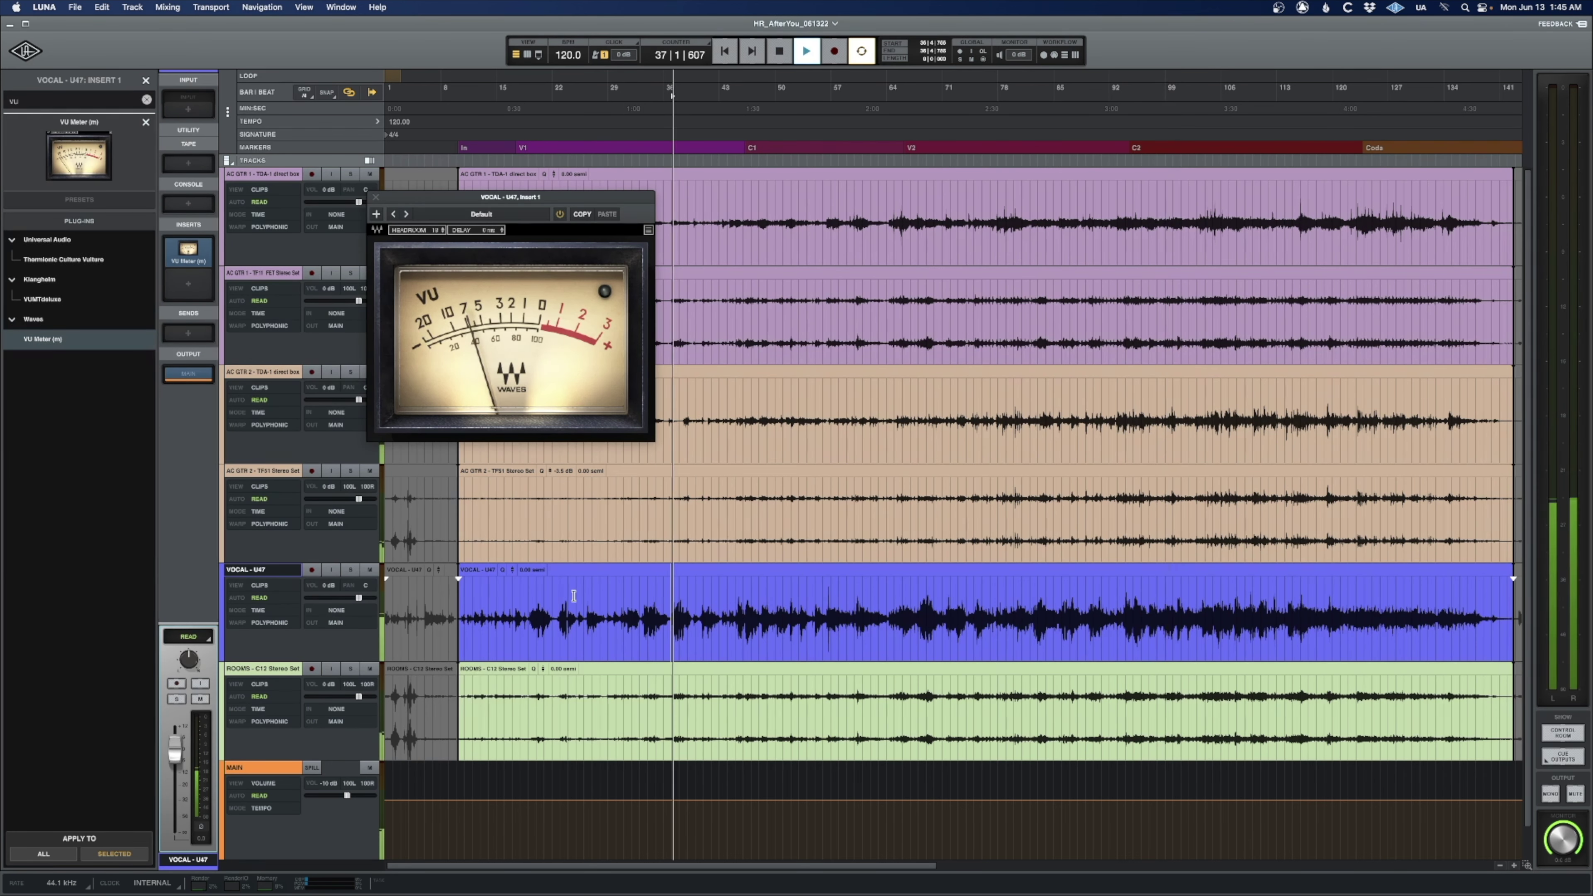
pyautogui.click(350, 569)
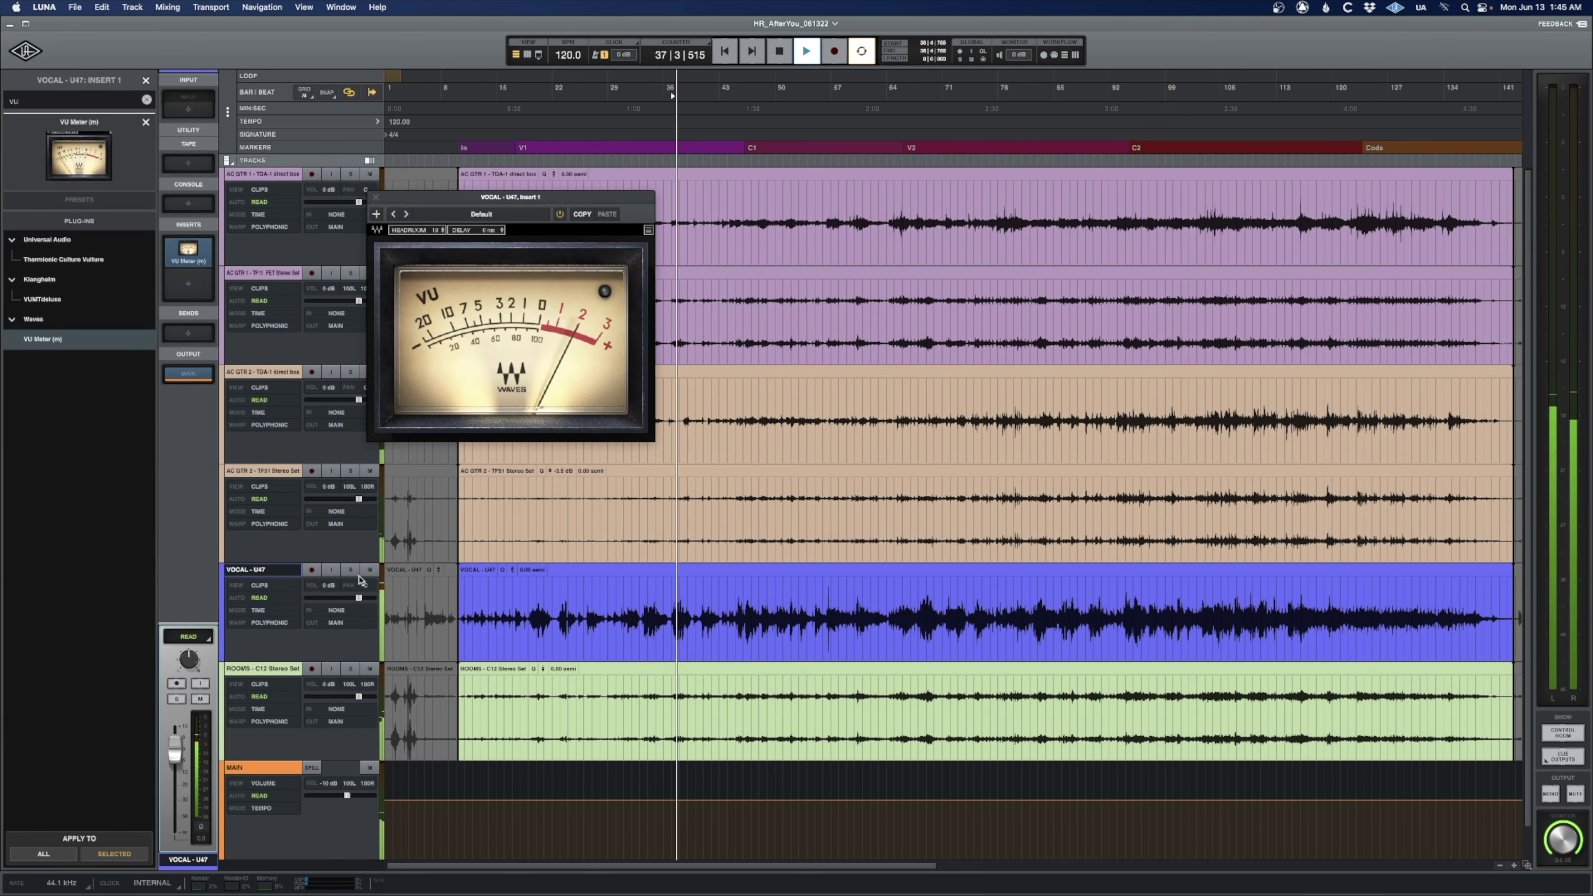
pyautogui.click(512, 583)
pyautogui.moveTo(512, 583); pyautogui.dragTo(510, 578)
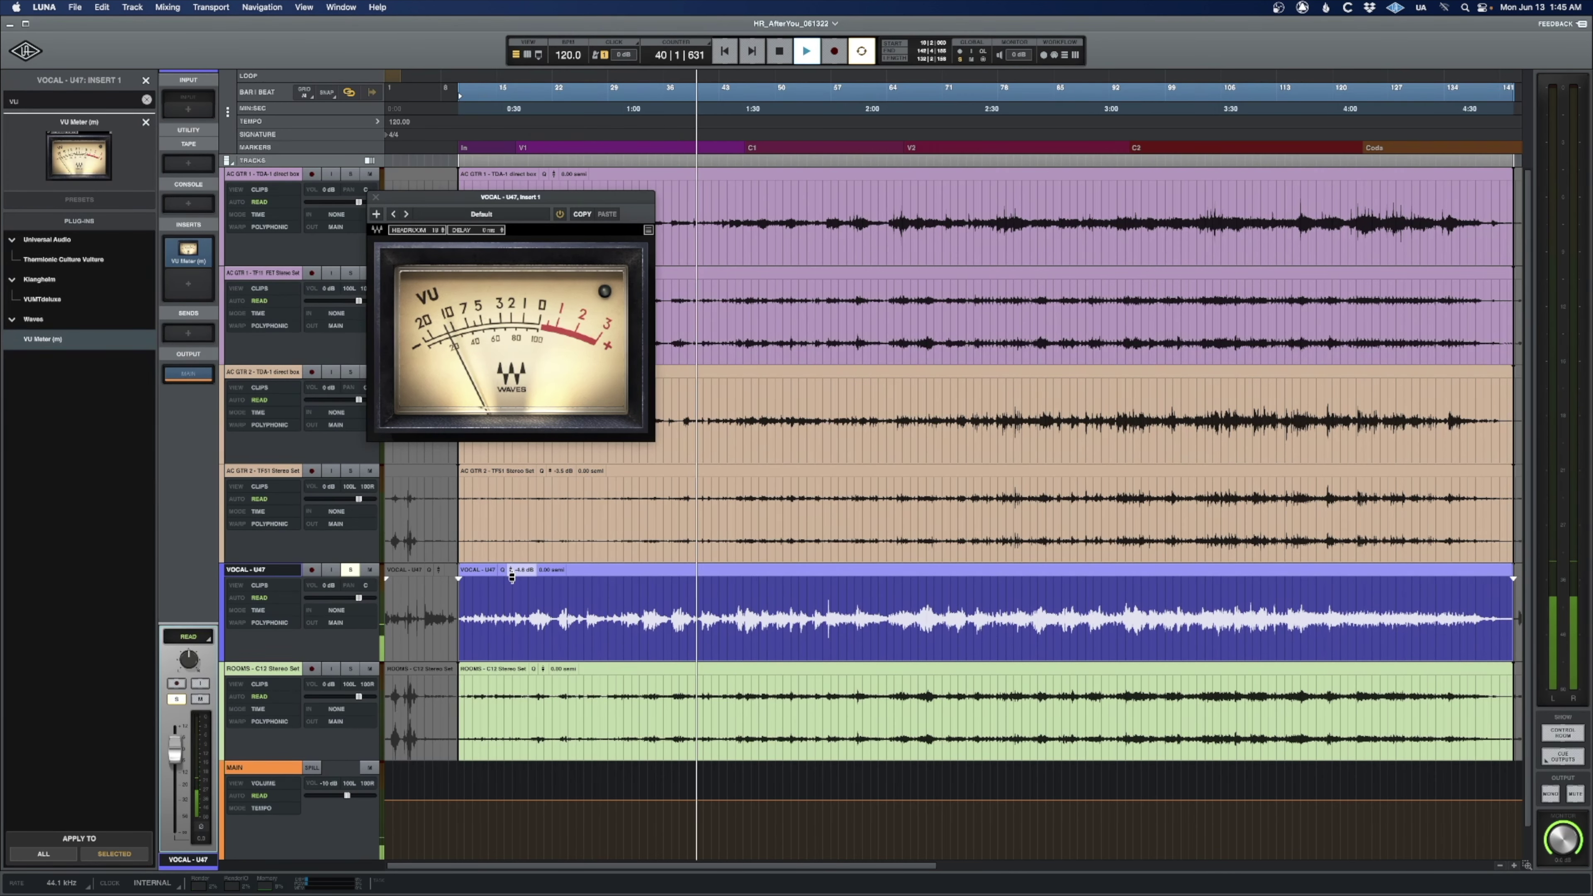
pyautogui.click(595, 592)
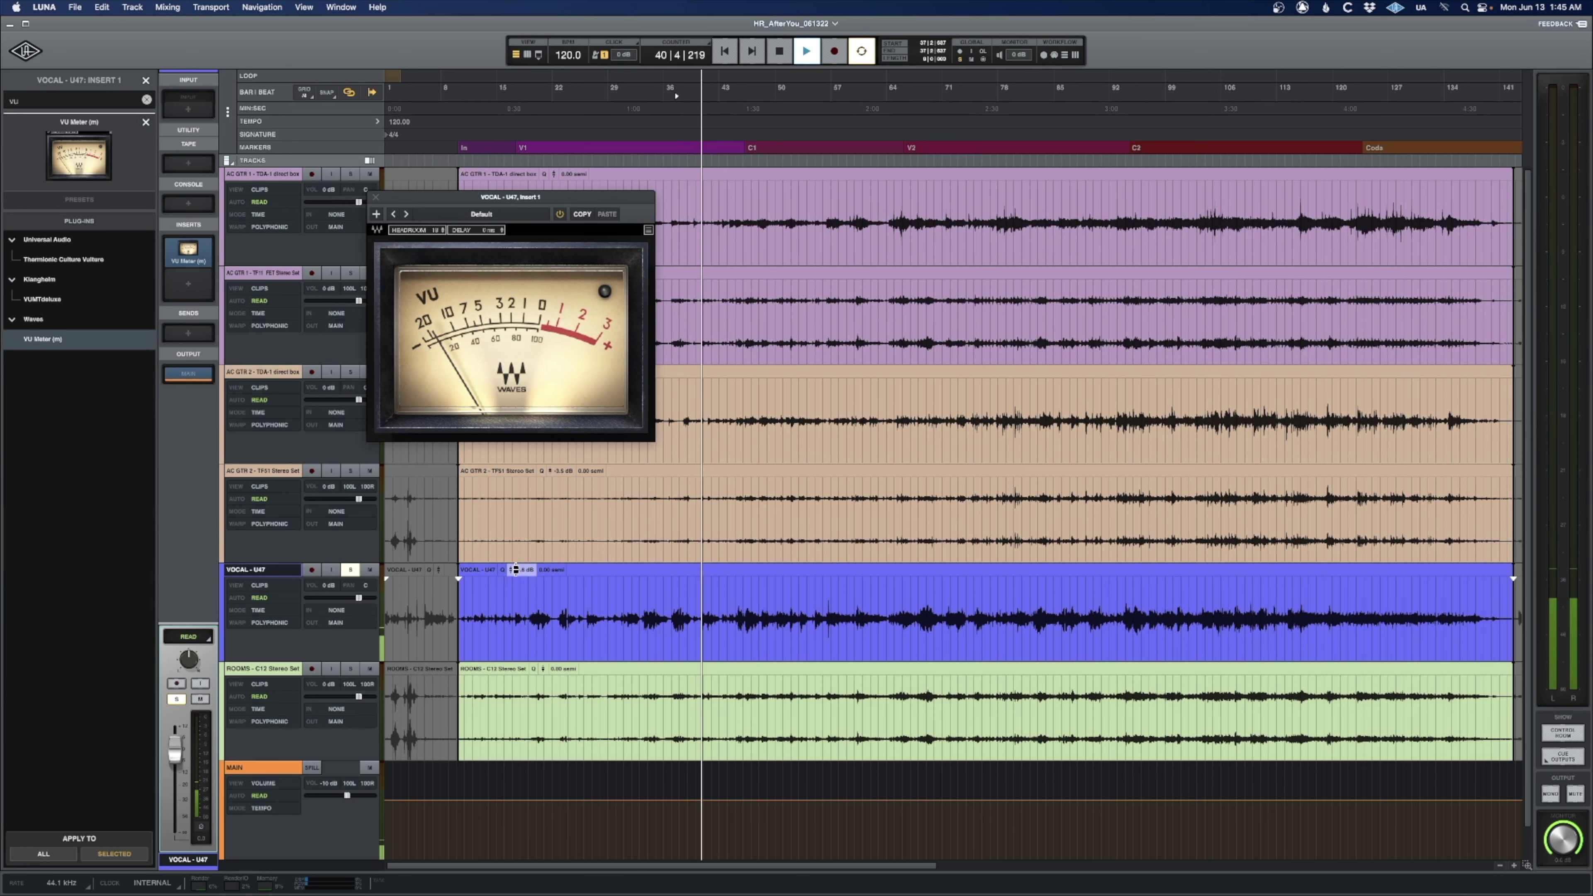
pyautogui.click(744, 609)
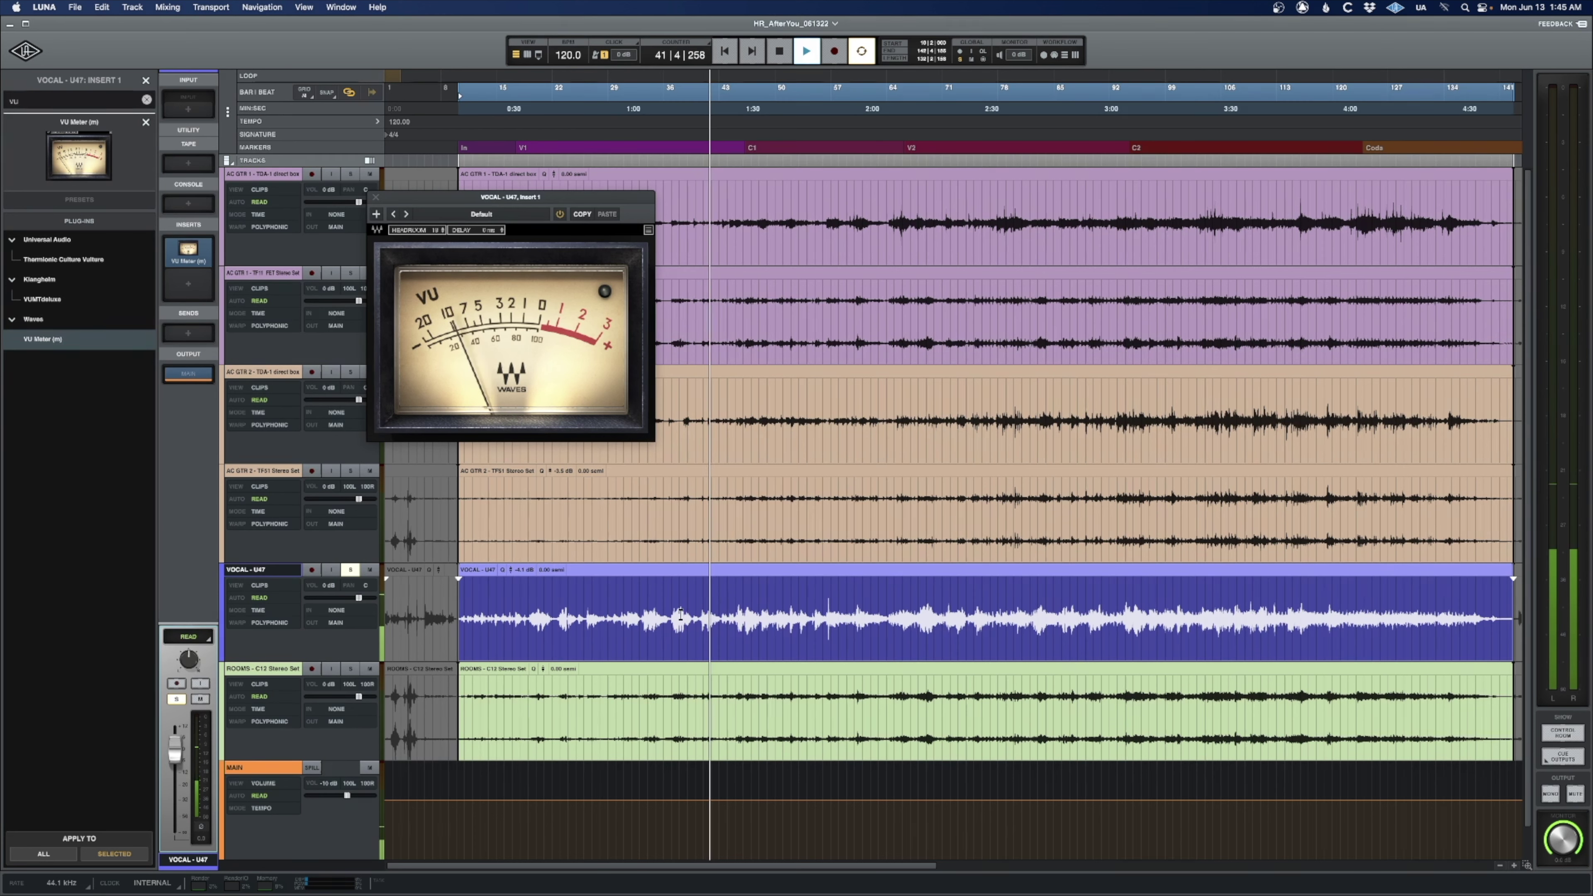
pyautogui.click(745, 608)
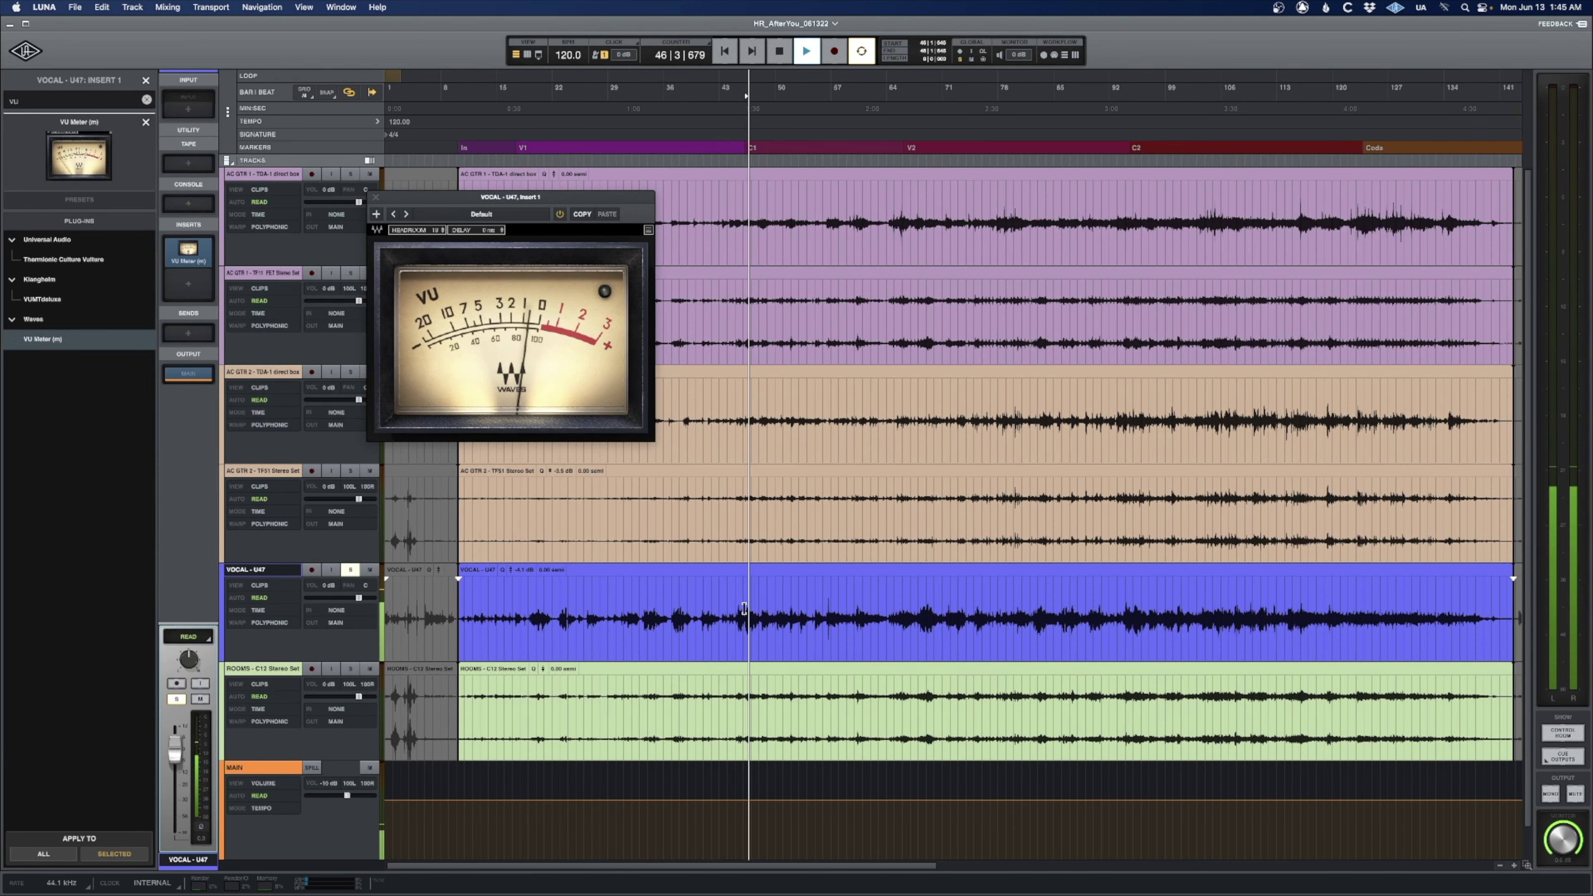
pyautogui.press('Escape')
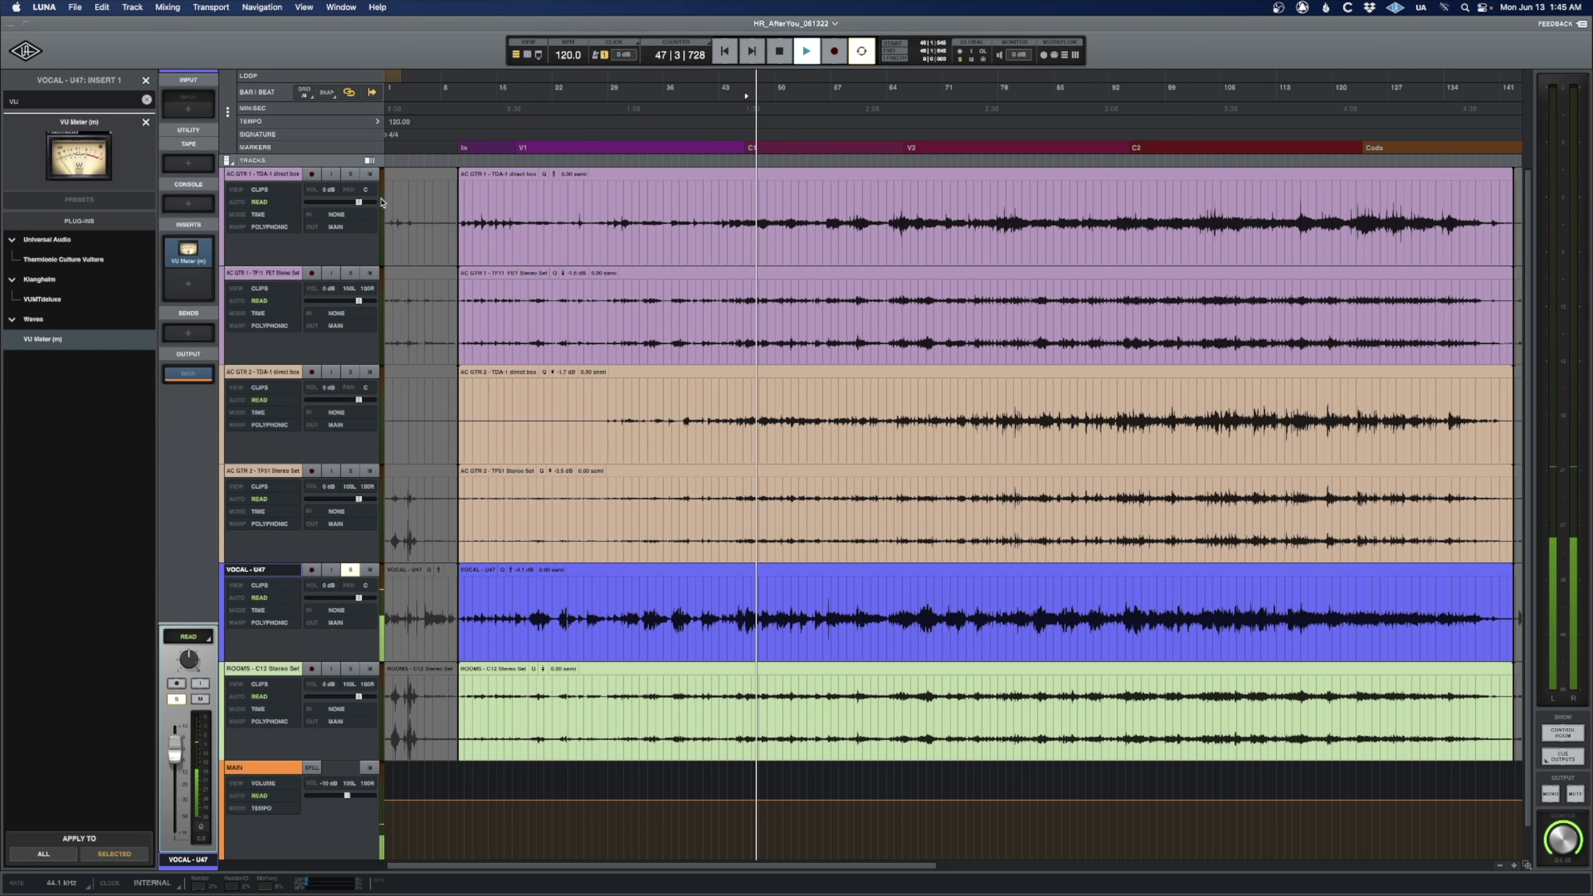
pyautogui.press('space')
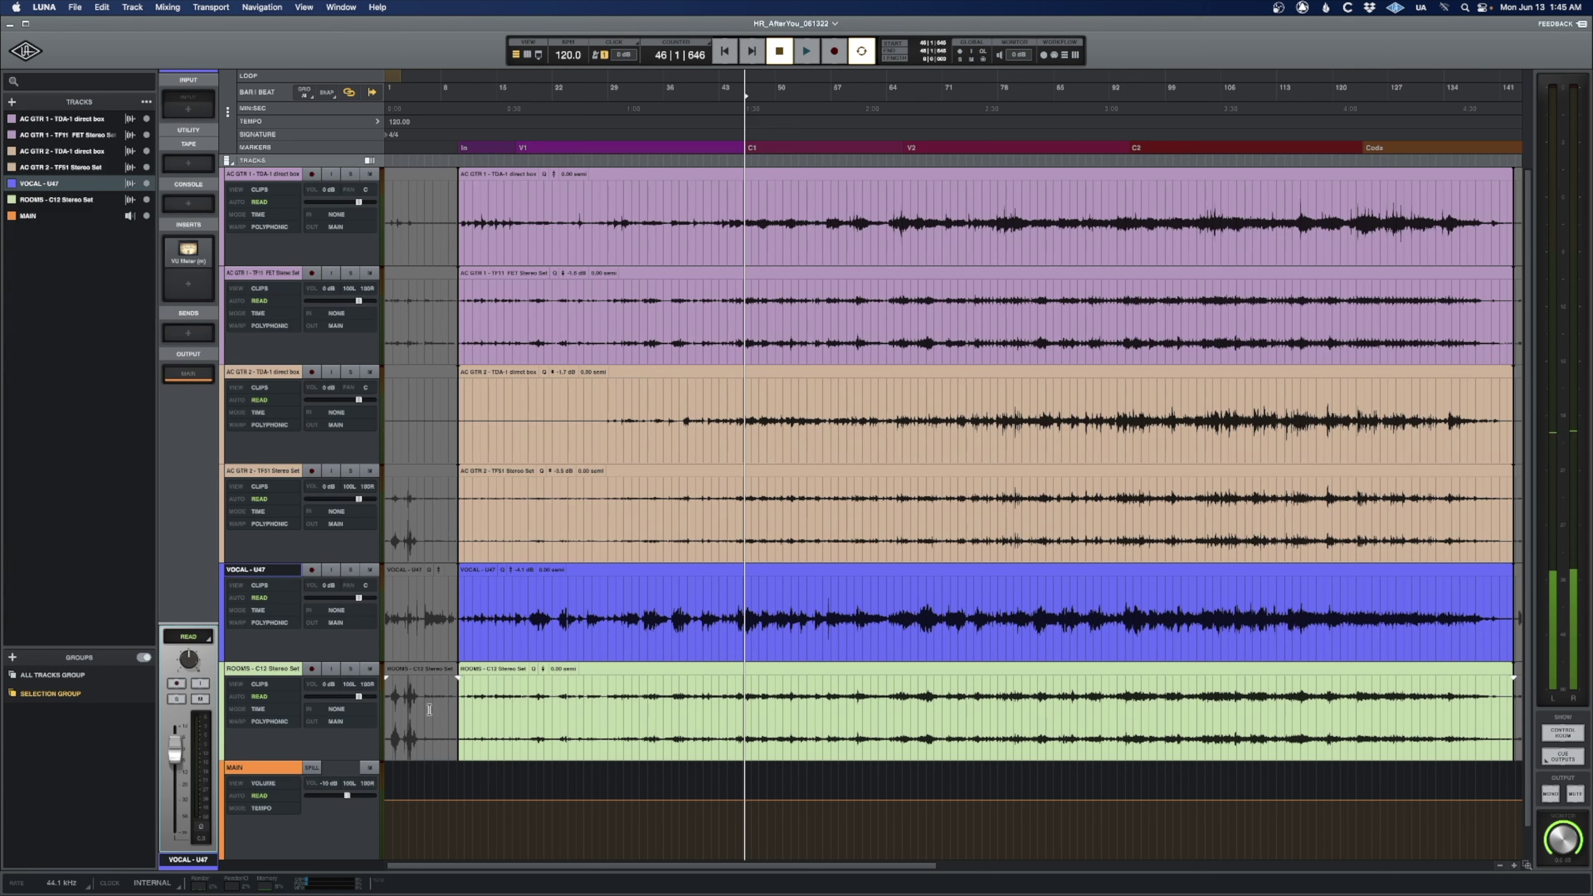
# Insert the Waves VU Meter (s) on the ROOMS - C12 Stereo Set track.
pyautogui.click(262, 670)
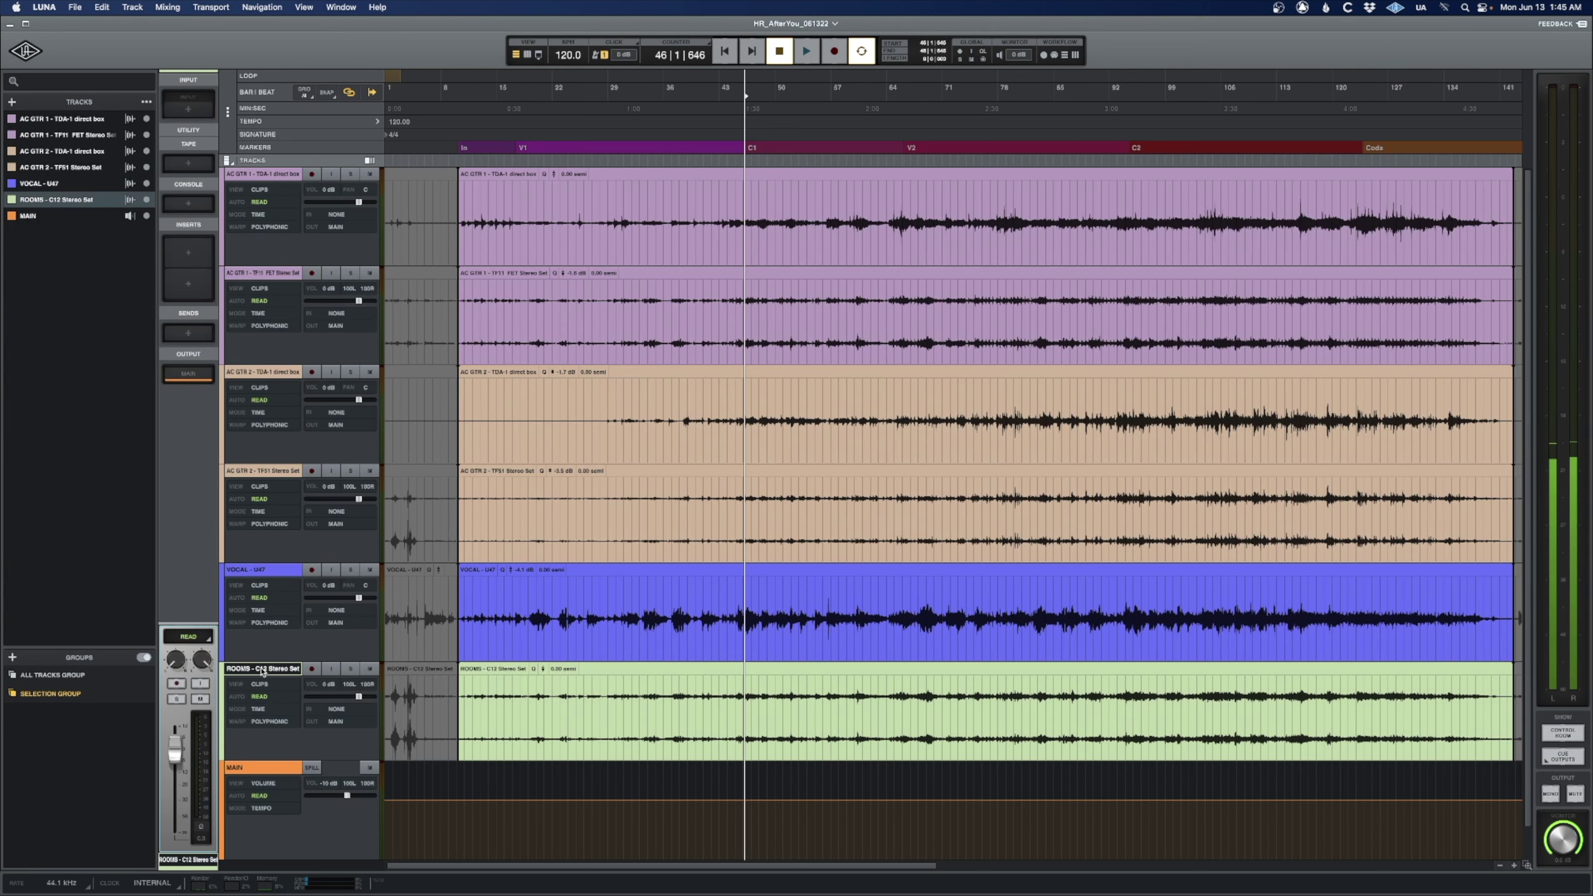
pyautogui.click(189, 259)
pyautogui.write('vu')
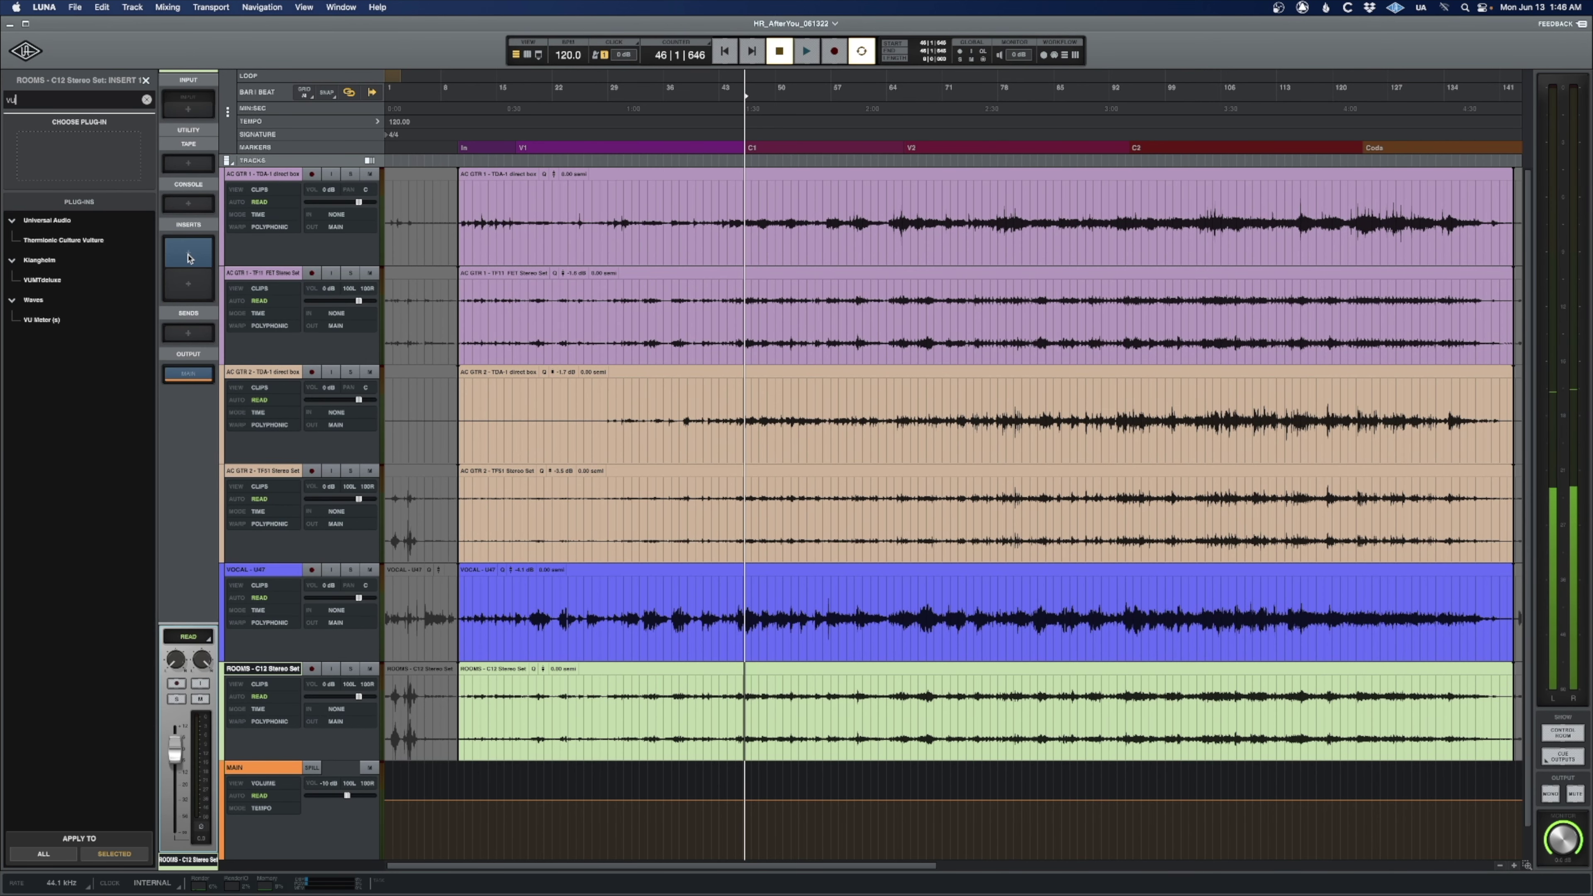
pyautogui.click(50, 319)
# Solo the ROOMS track, check its level on the VU meter during playback around V2, close the meter and unsolo the track.
pyautogui.click(917, 694)
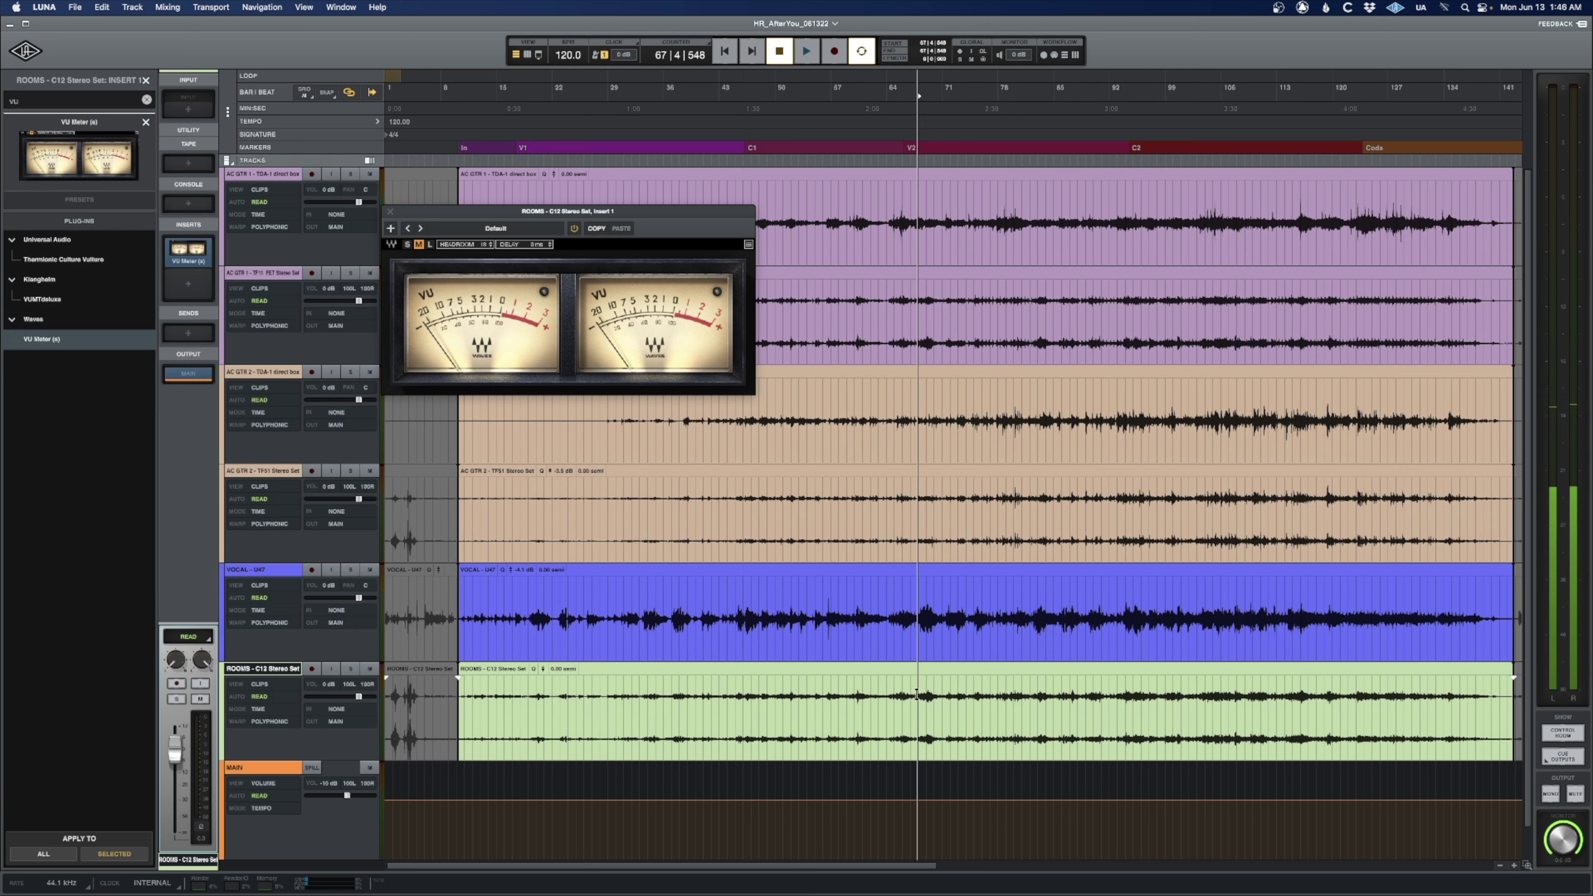
pyautogui.press('space')
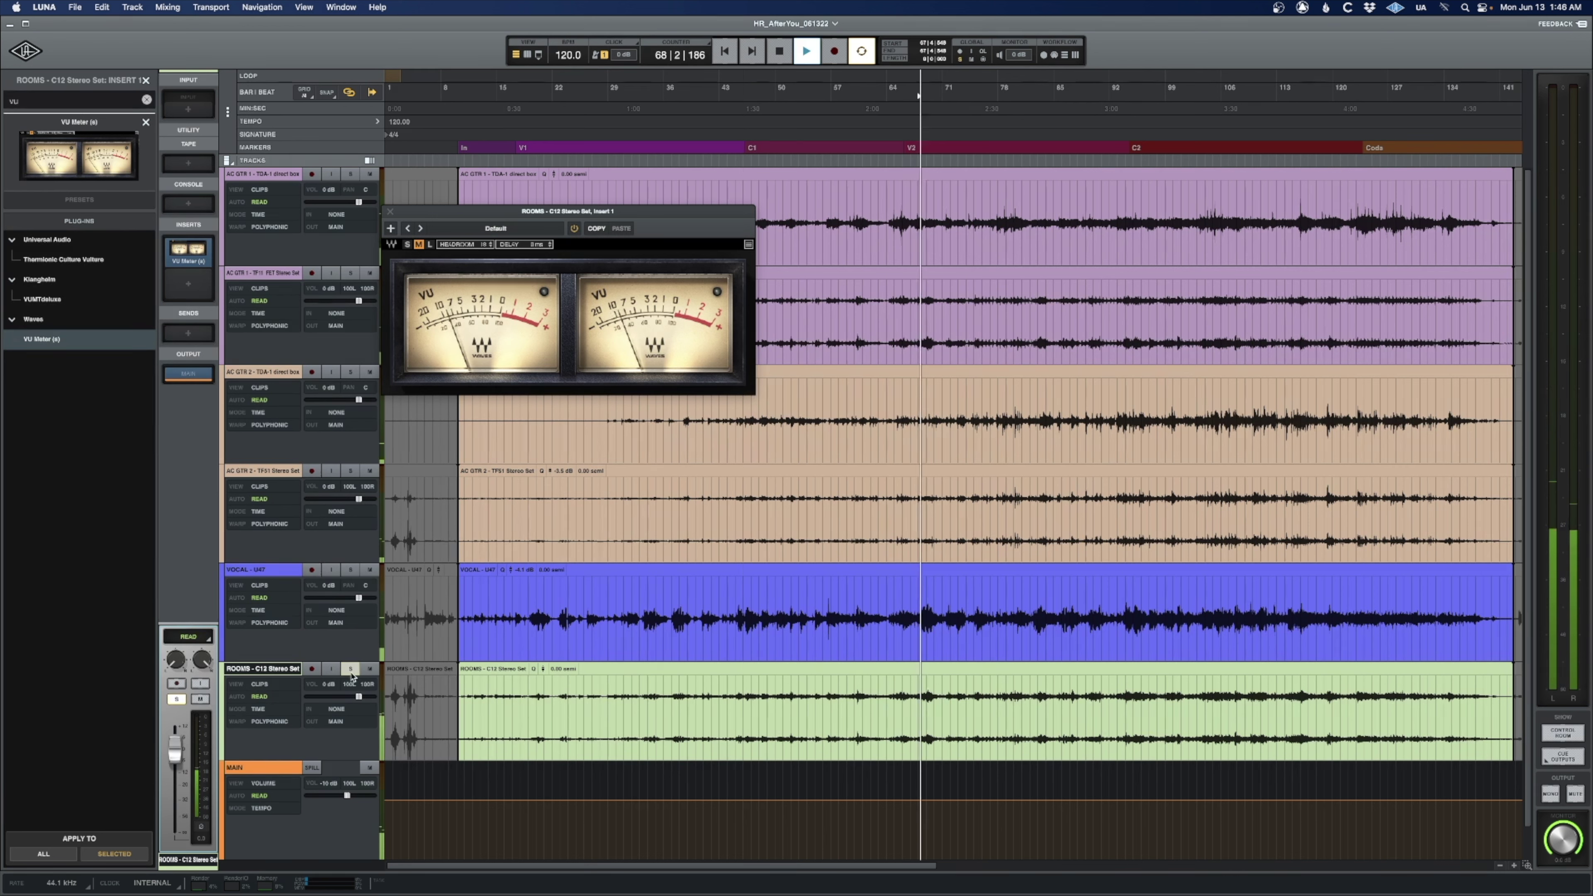
pyautogui.click(351, 669)
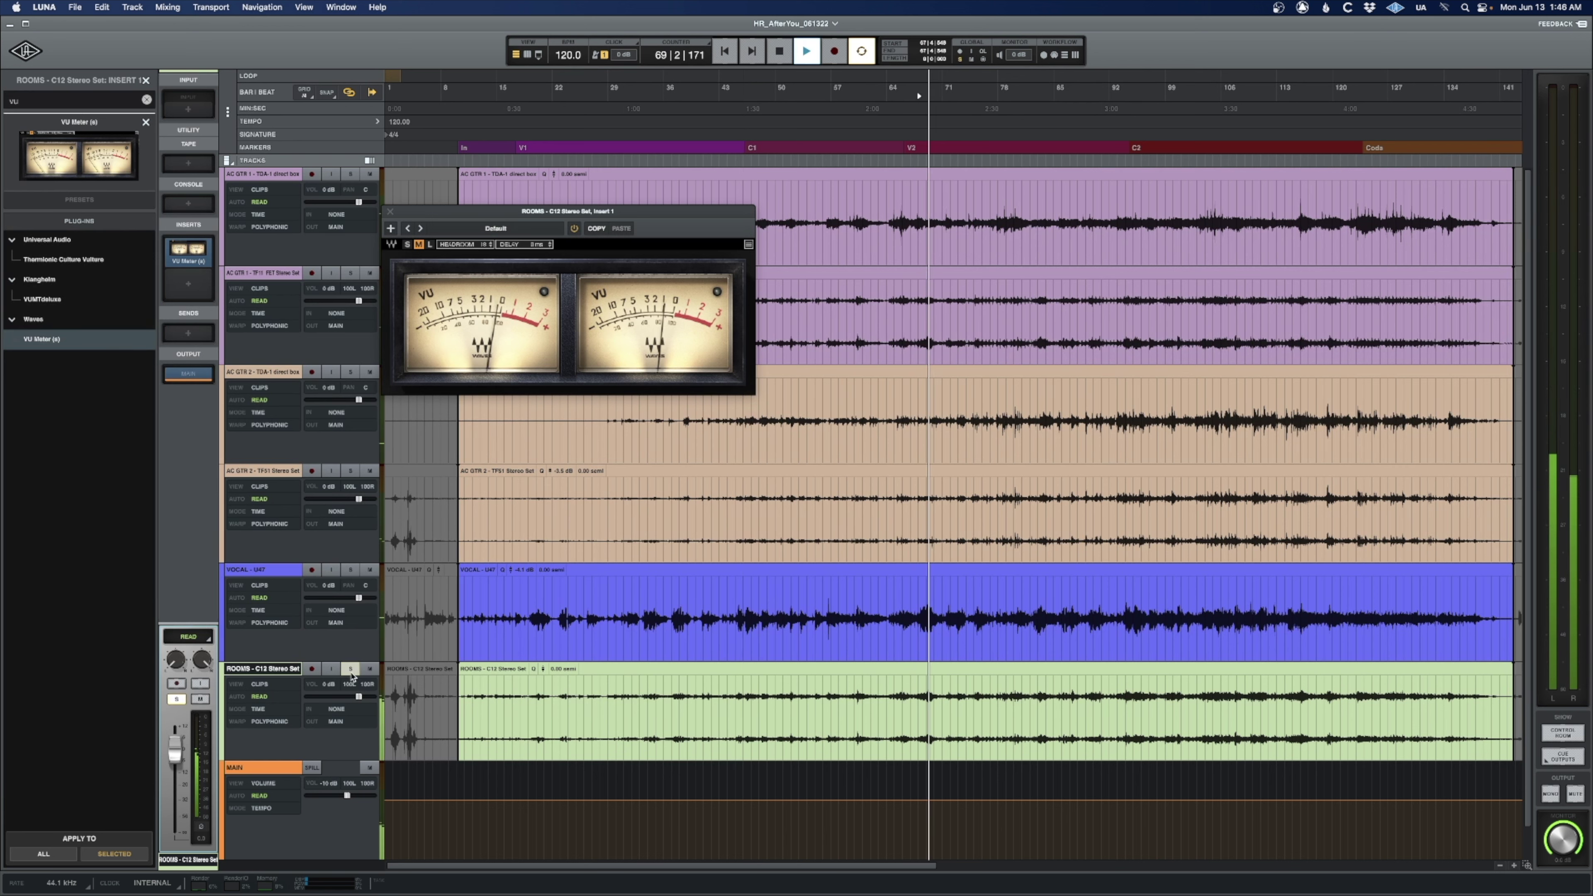
pyautogui.click(390, 212)
pyautogui.press('space')
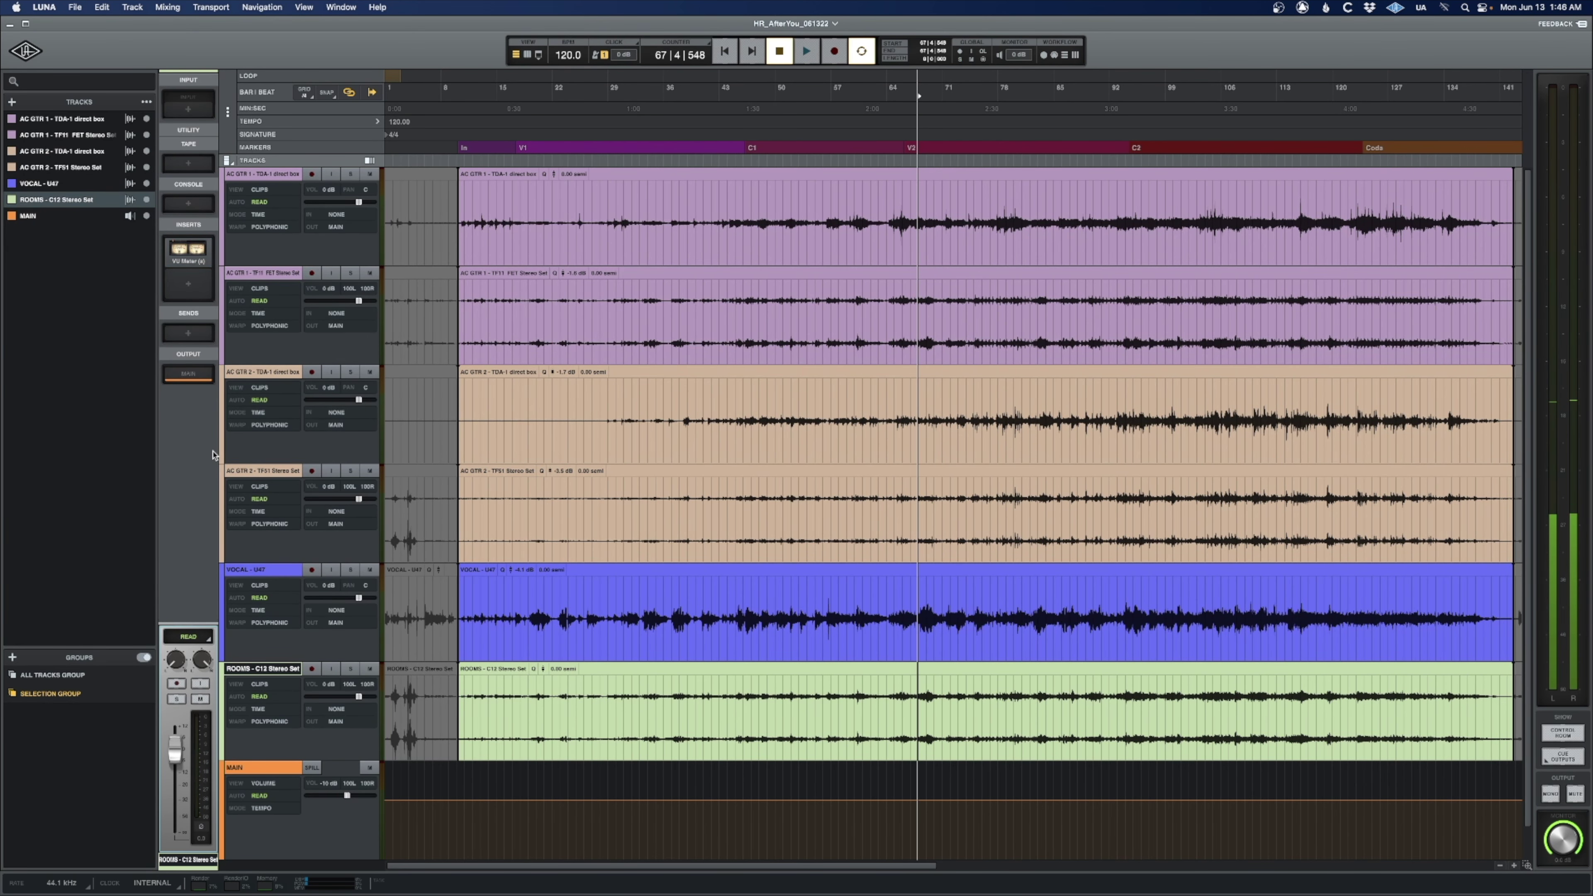
# In the mixer view, remove the VU meter inserts from all six audio tracks at once, then reduce the selection to the first track.
pyautogui.press('super+equal')
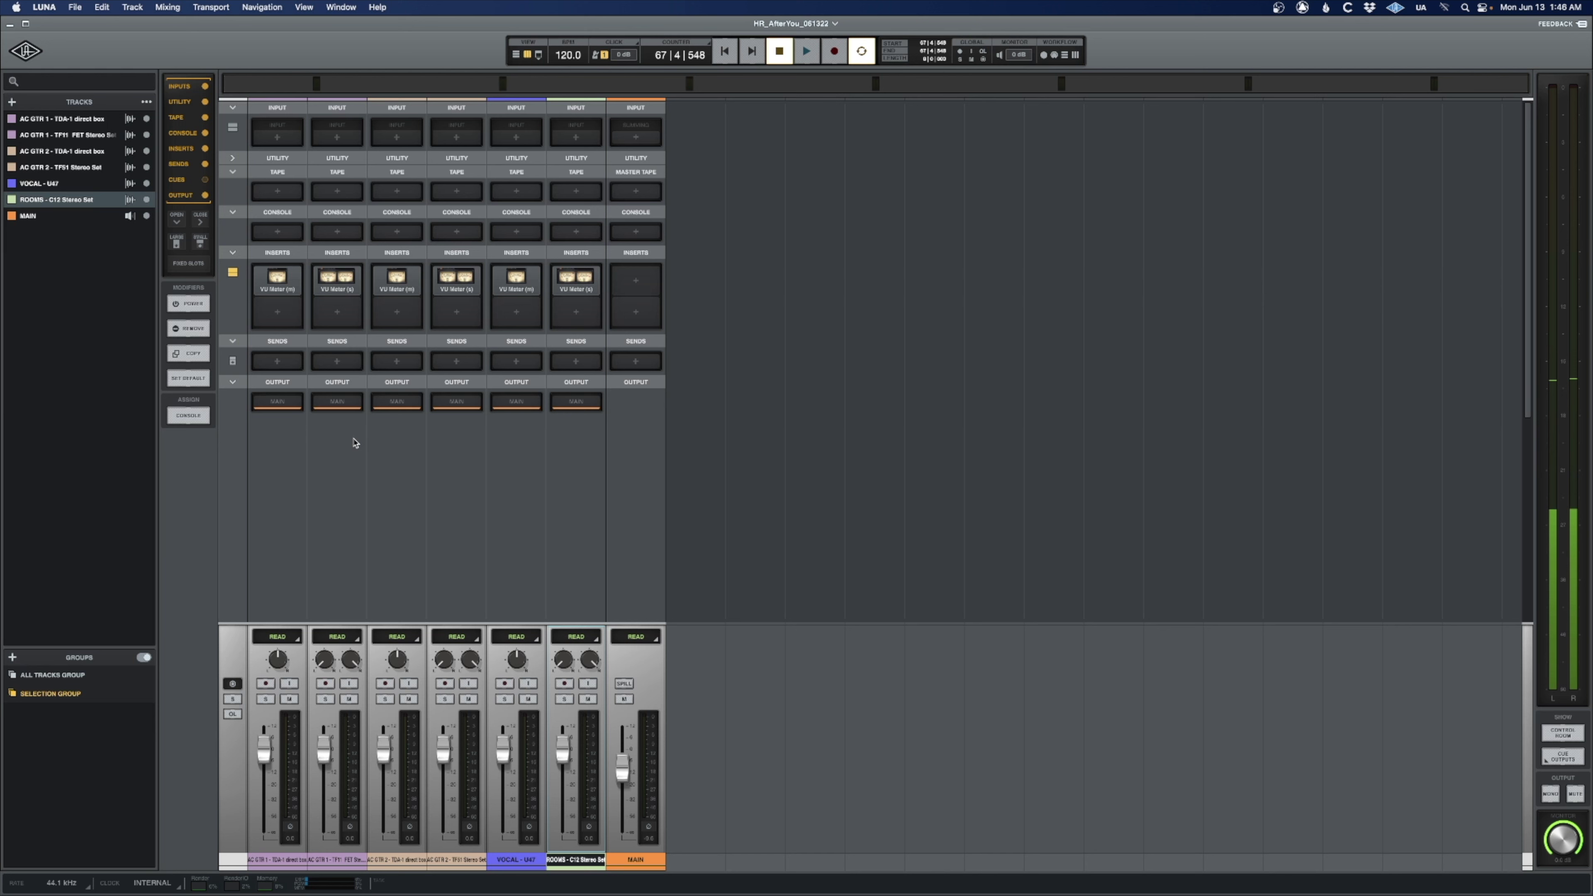
pyautogui.keyDown('shift'); pyautogui.click(292, 859); pyautogui.keyUp('shift')
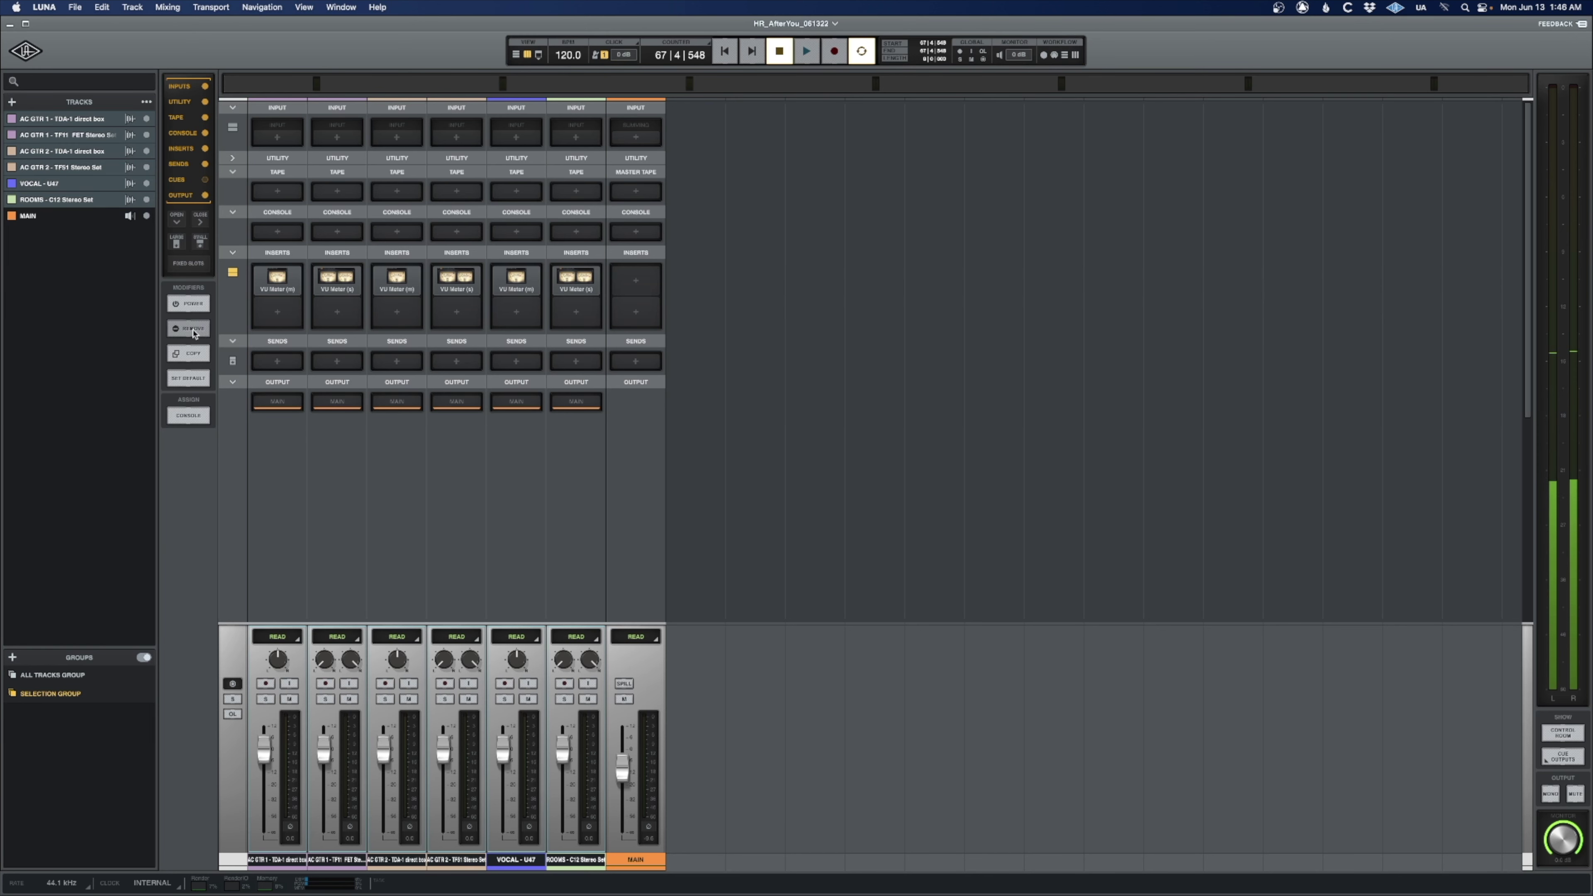
pyautogui.click(188, 328)
pyautogui.click(278, 280)
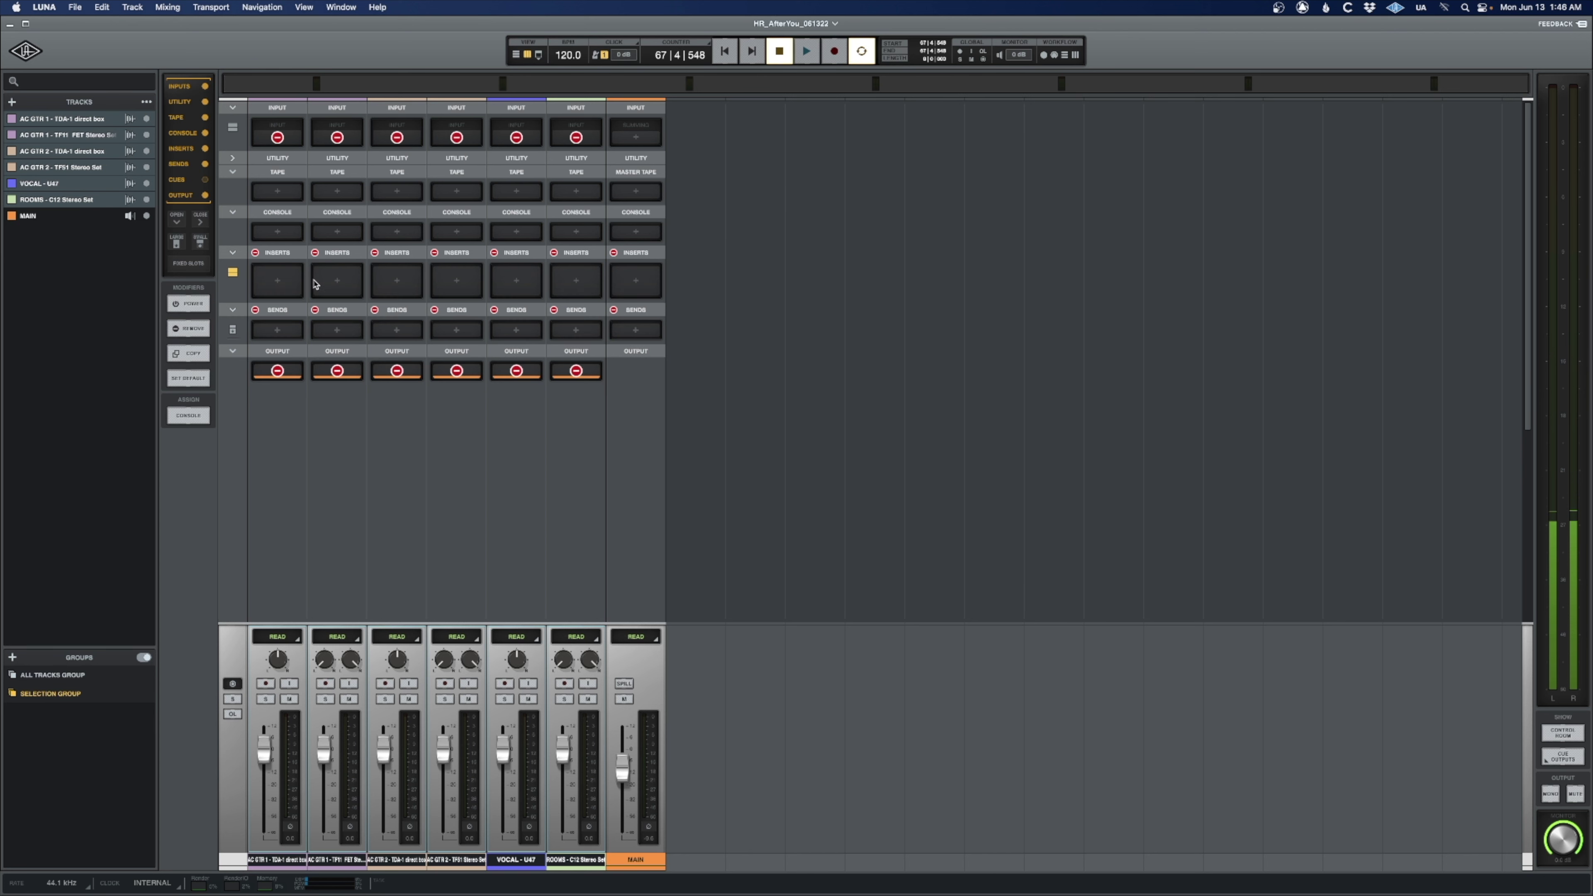
pyautogui.click(195, 329)
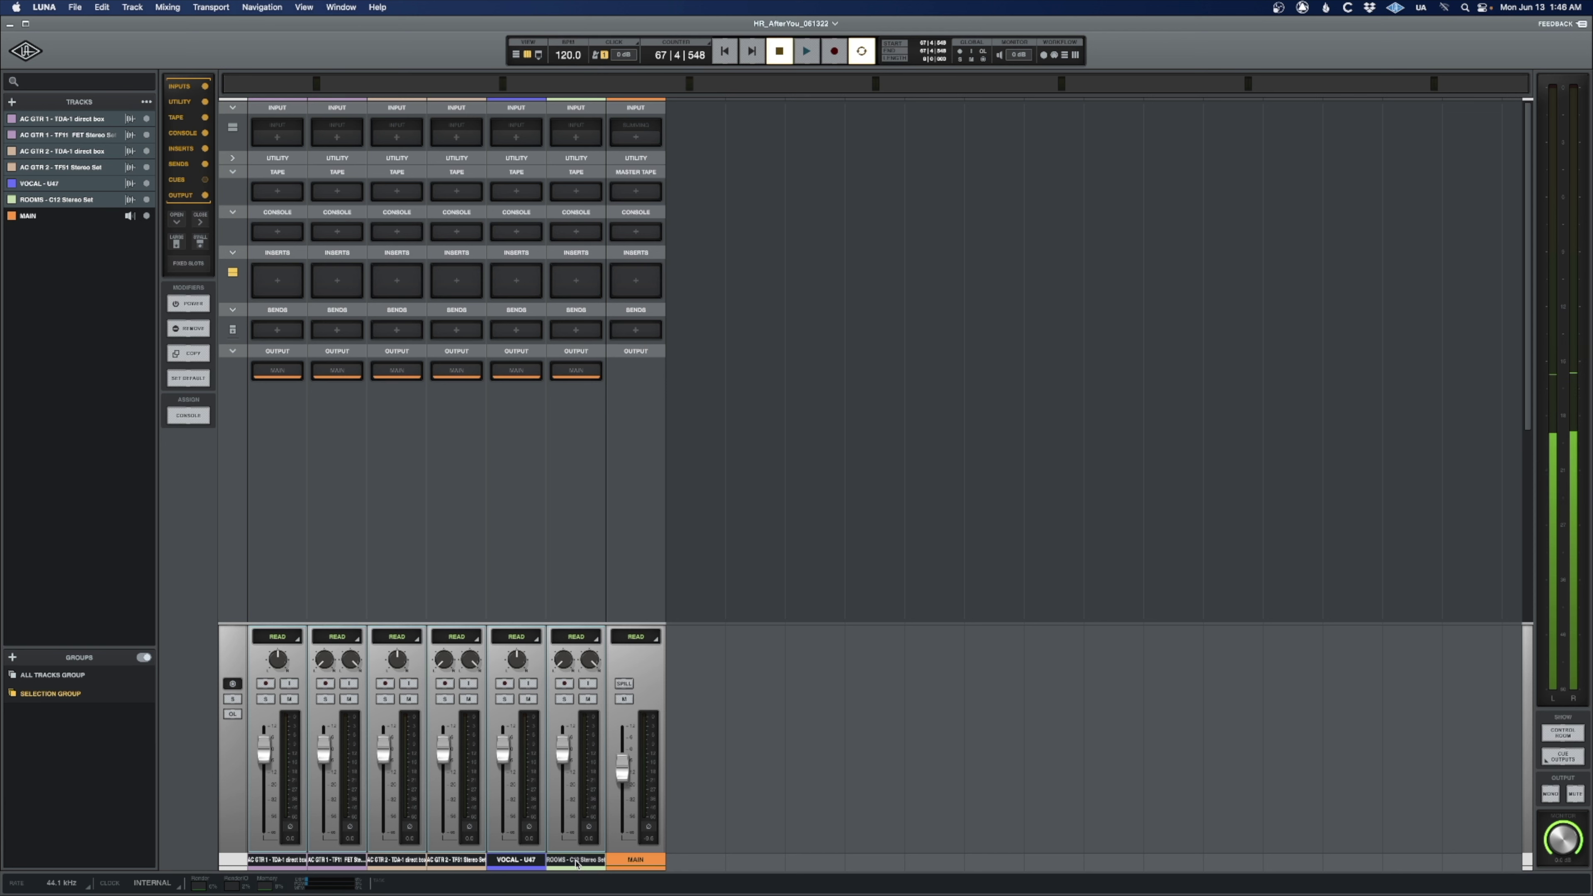
pyautogui.click(280, 863)
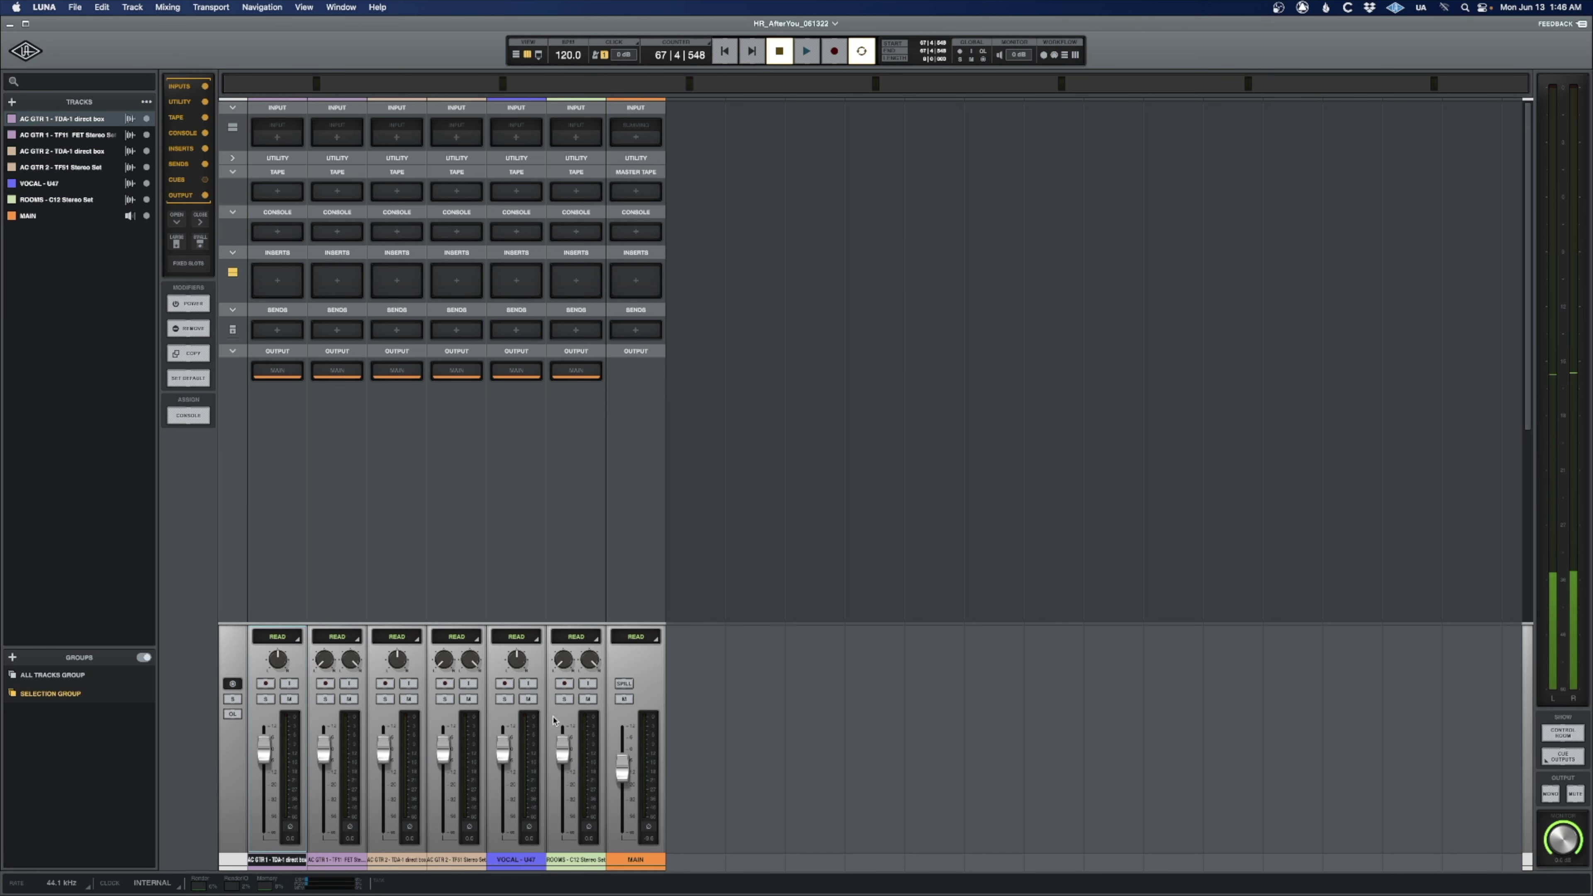